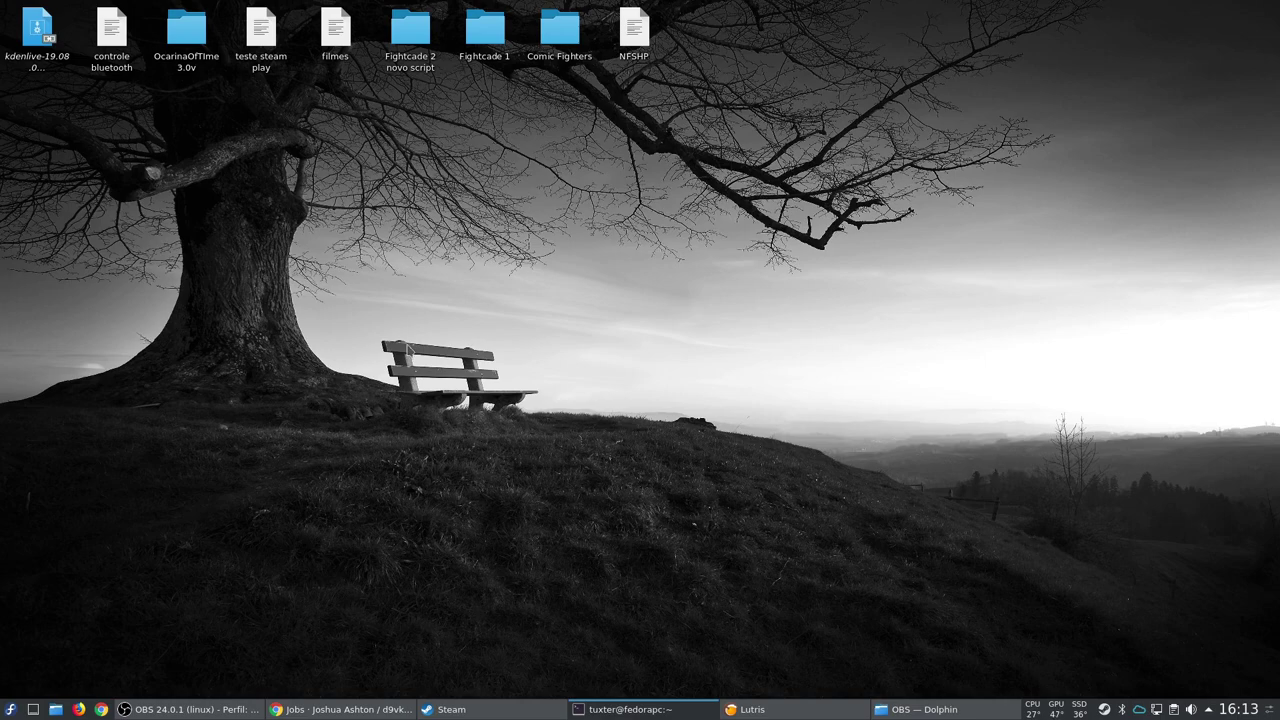
Step: View the d9vk jobs page in the browser and switch to the Steam library
left_click(340, 709)
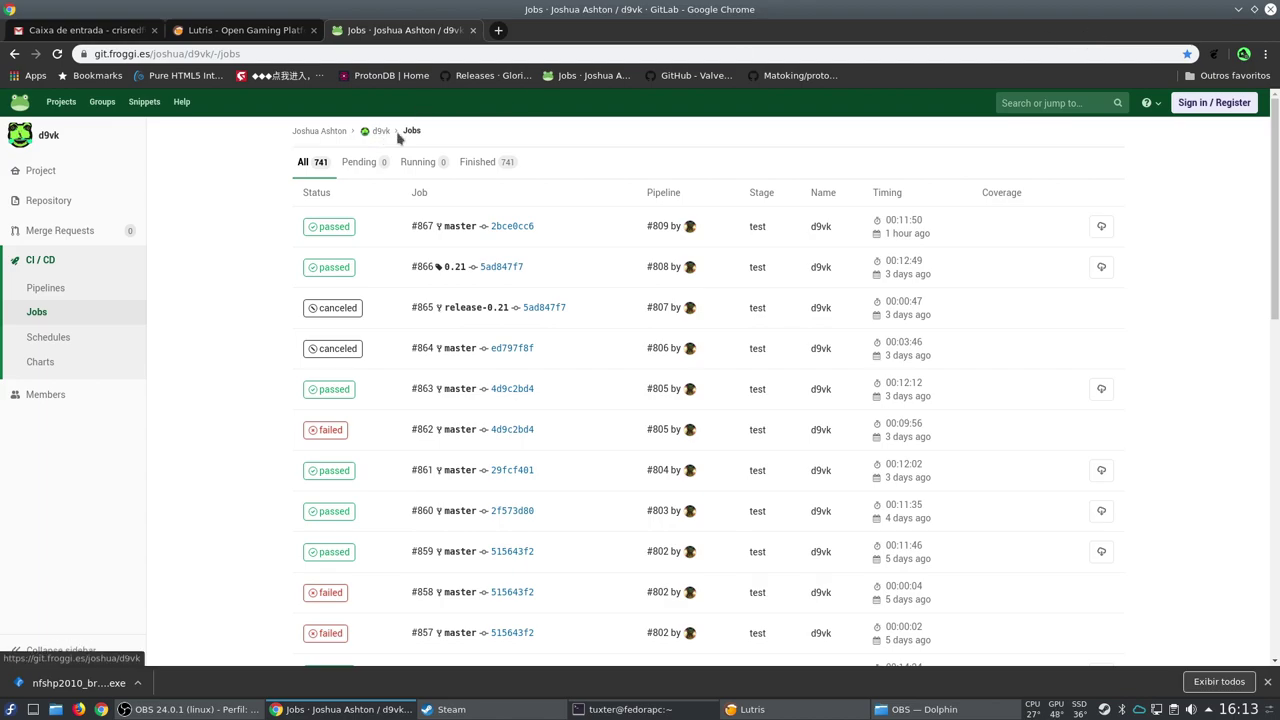
left_click(1238, 9)
left_click(447, 709)
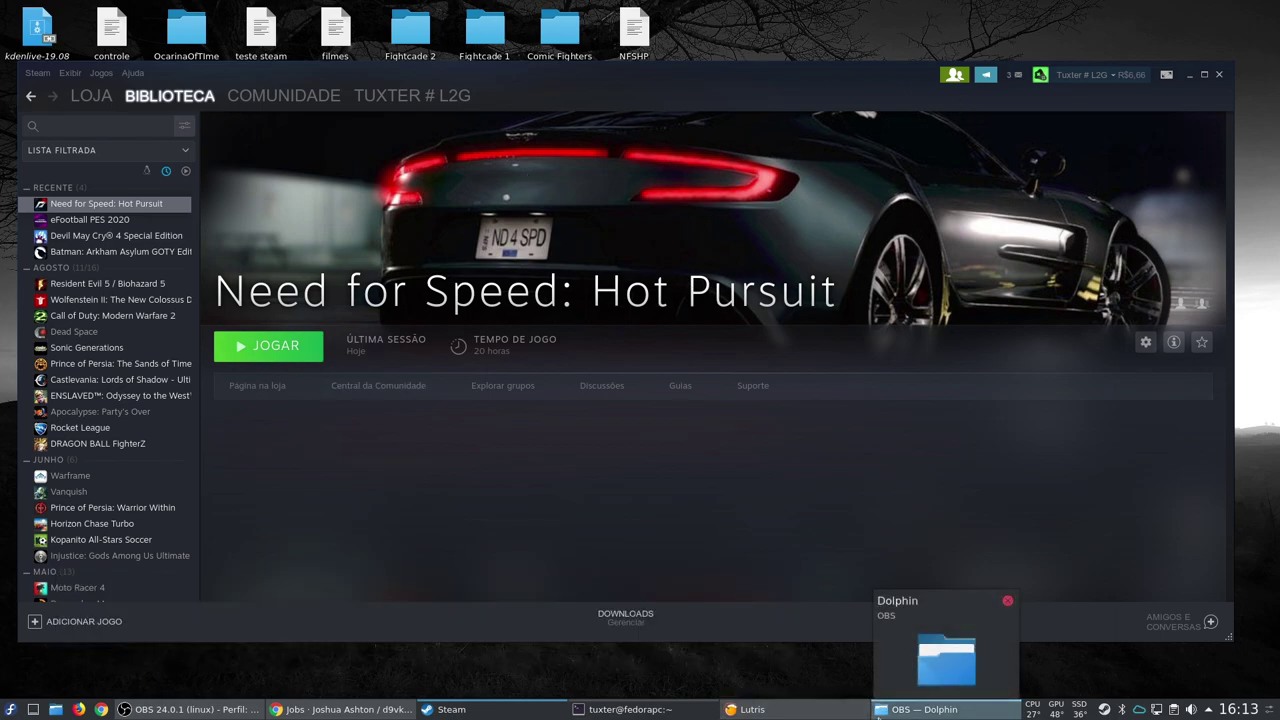
Step: Force the Steam Play compatibility tool Proton 4.11-6 for Need for Speed: Hot Pursuit and close its properties
mouse_move(603, 709)
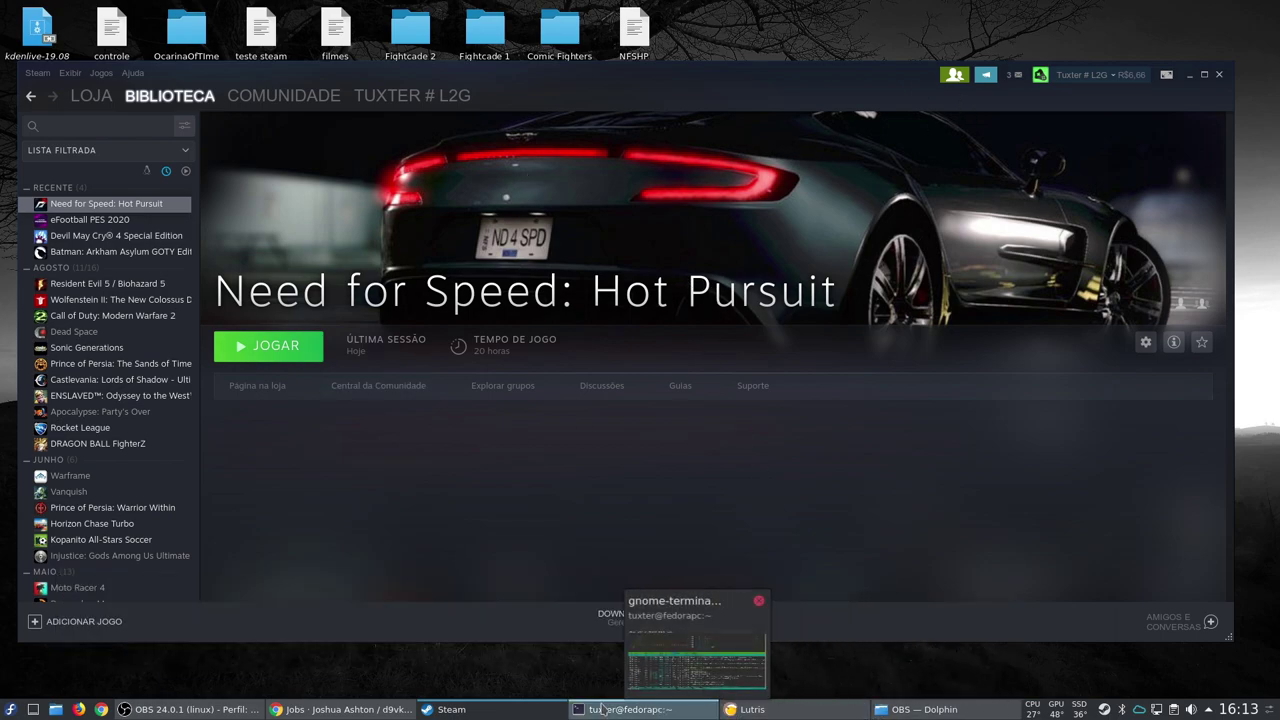
right_click(98, 207)
left_click(130, 291)
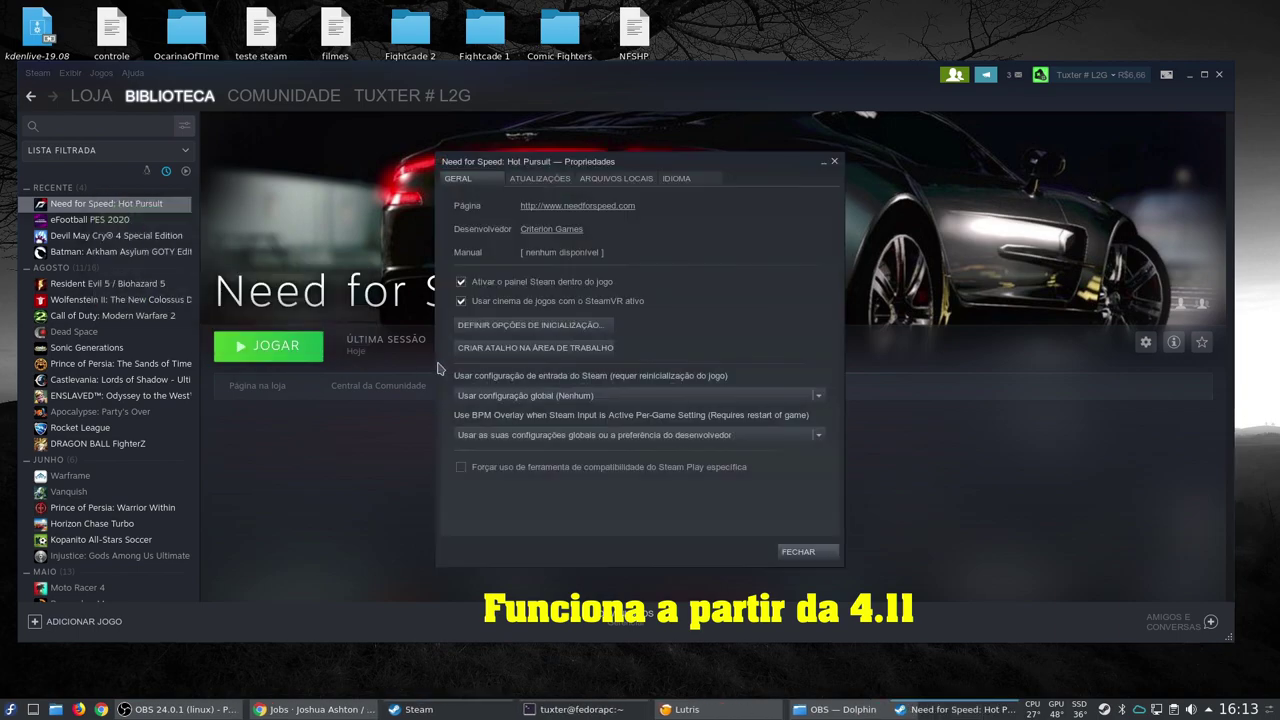
left_click(611, 470)
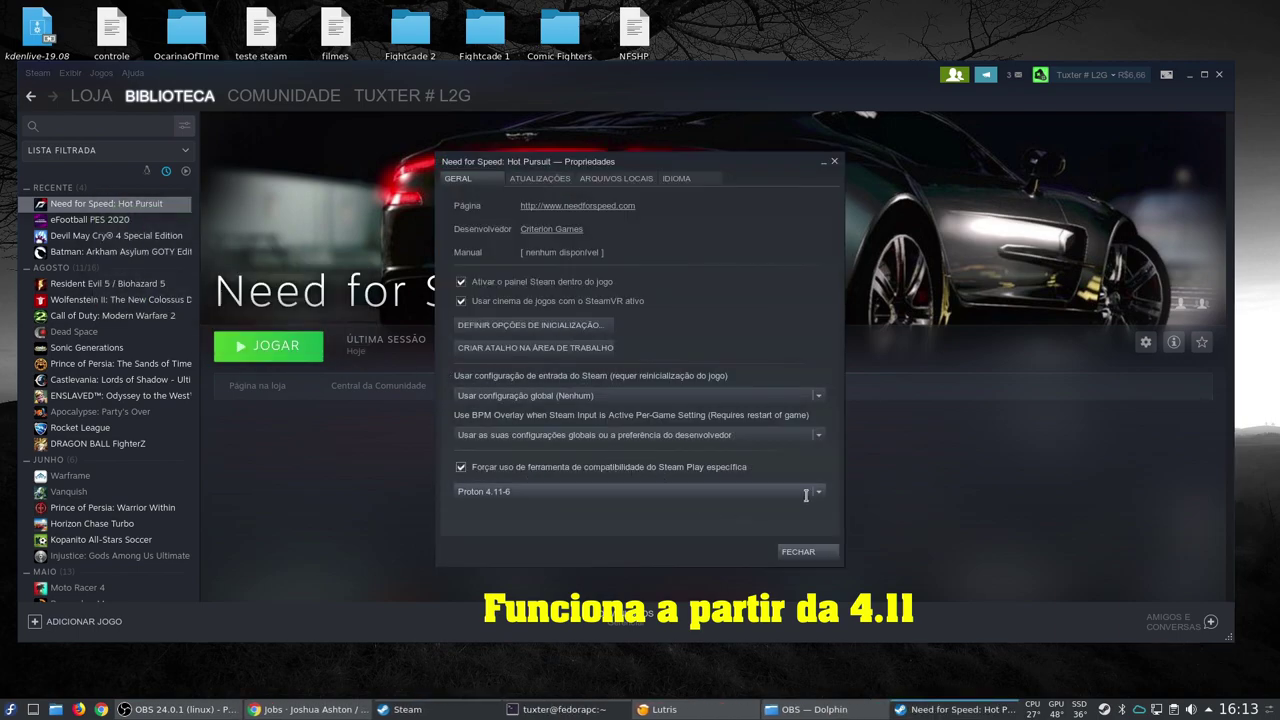
left_click(817, 494)
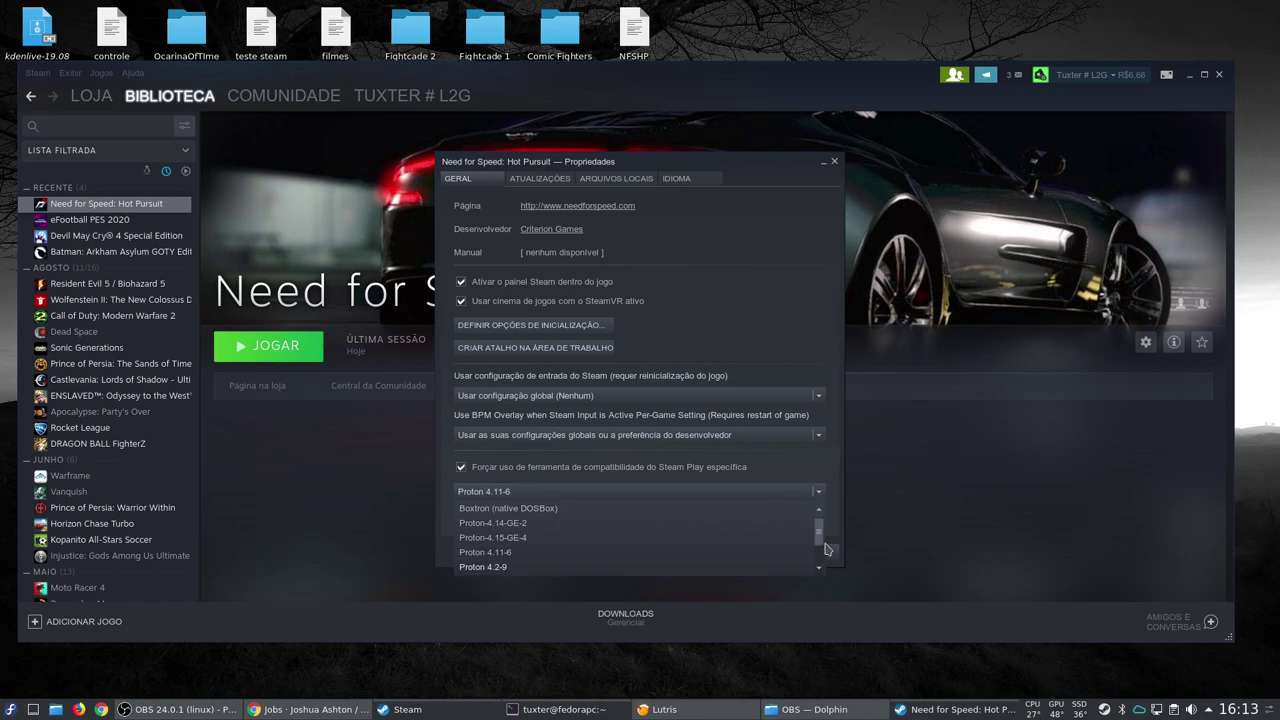
left_click(812, 466)
left_click(797, 552)
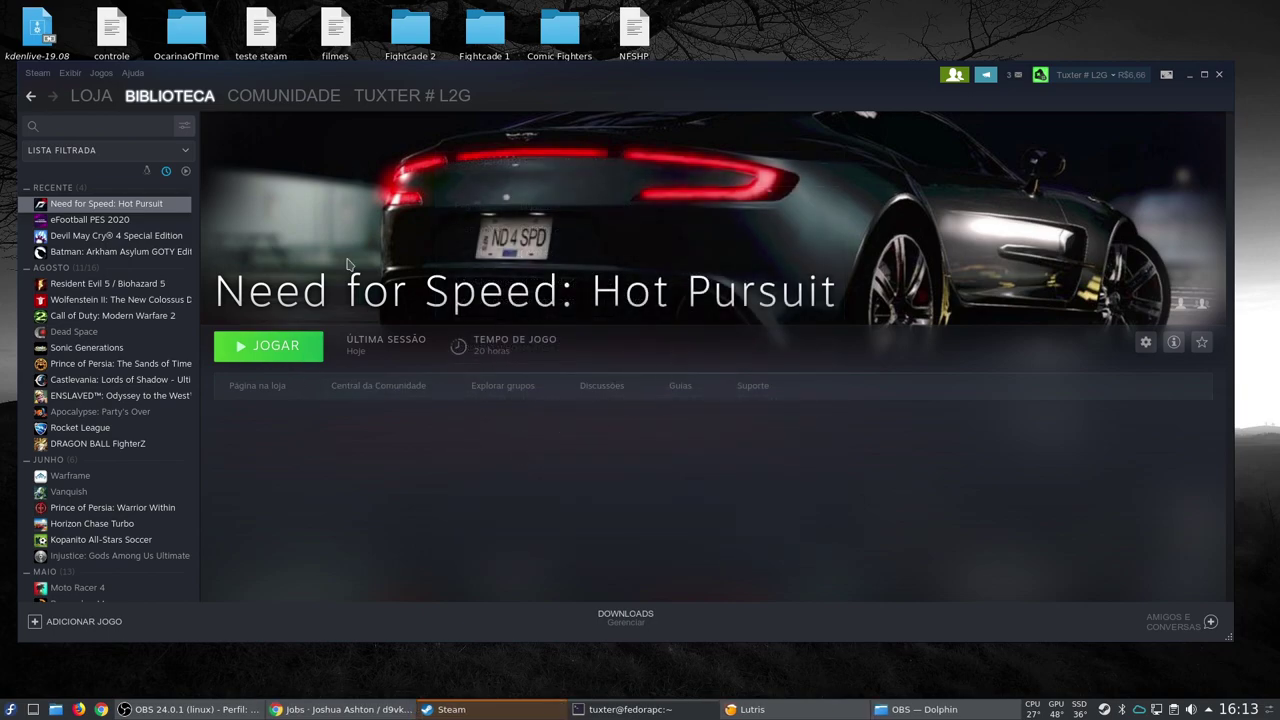
left_click(752, 709)
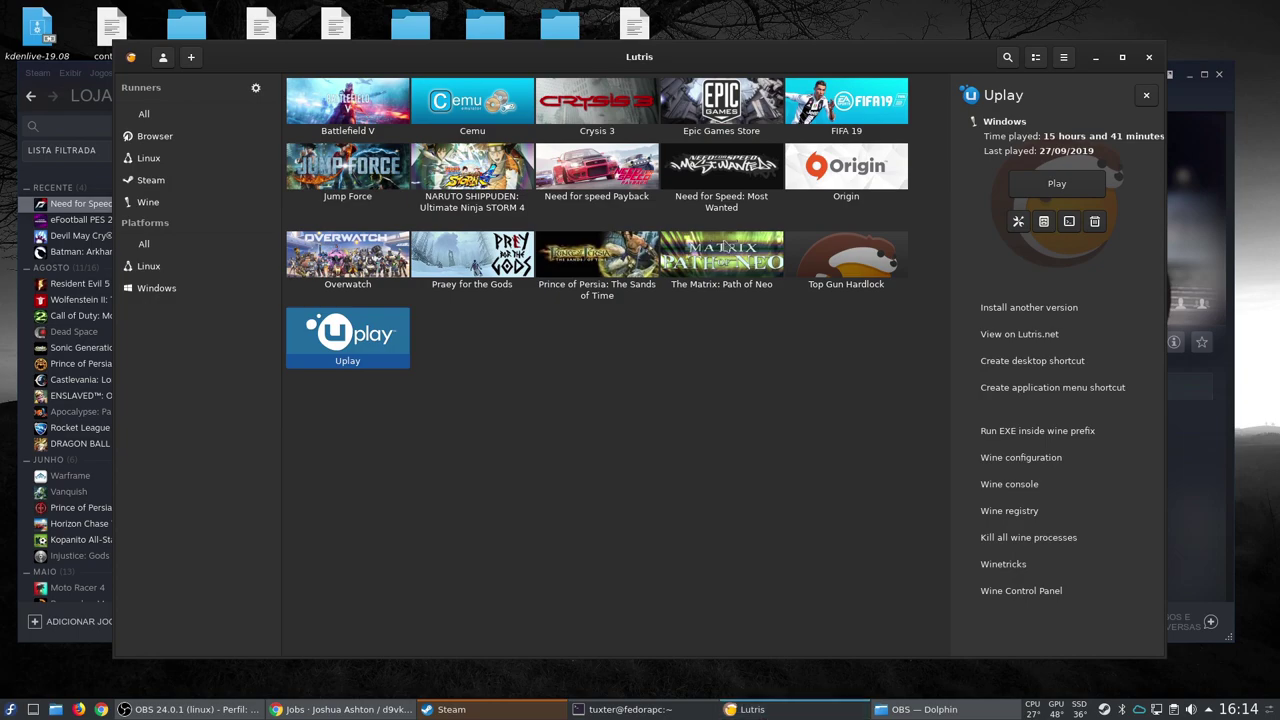
left_click(752, 709)
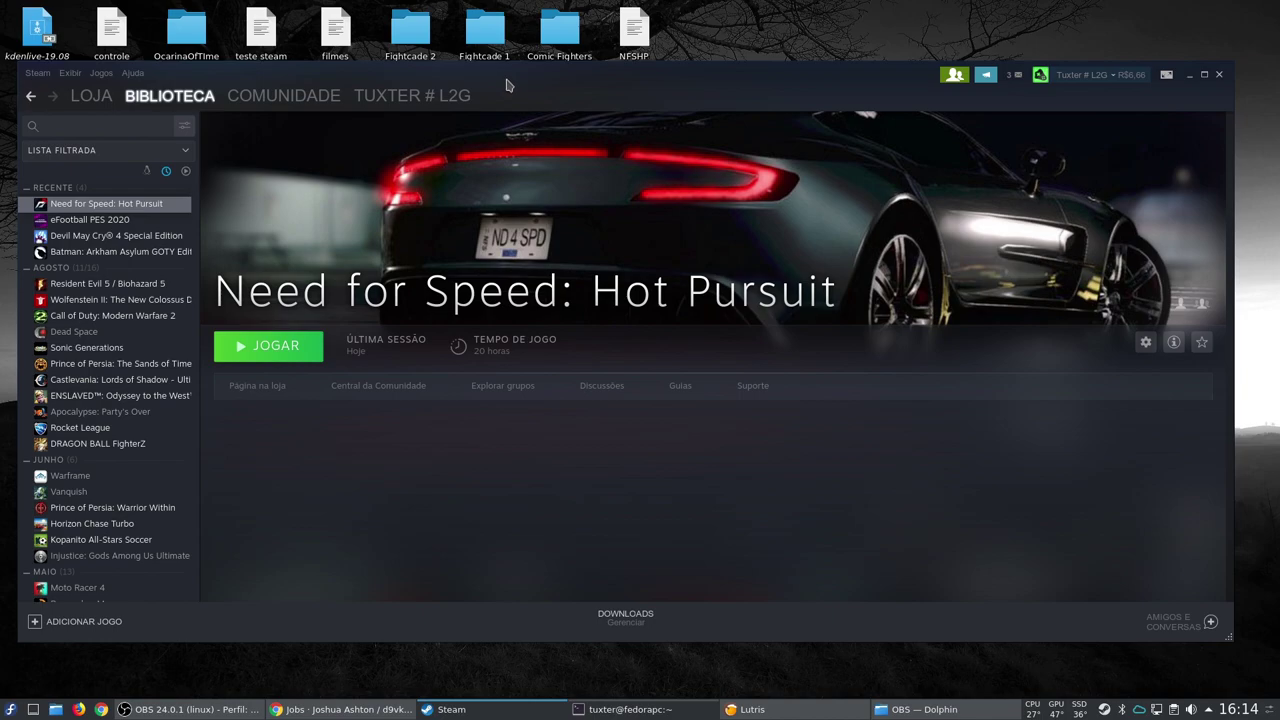
left_click_drag(506, 85, 509, 49)
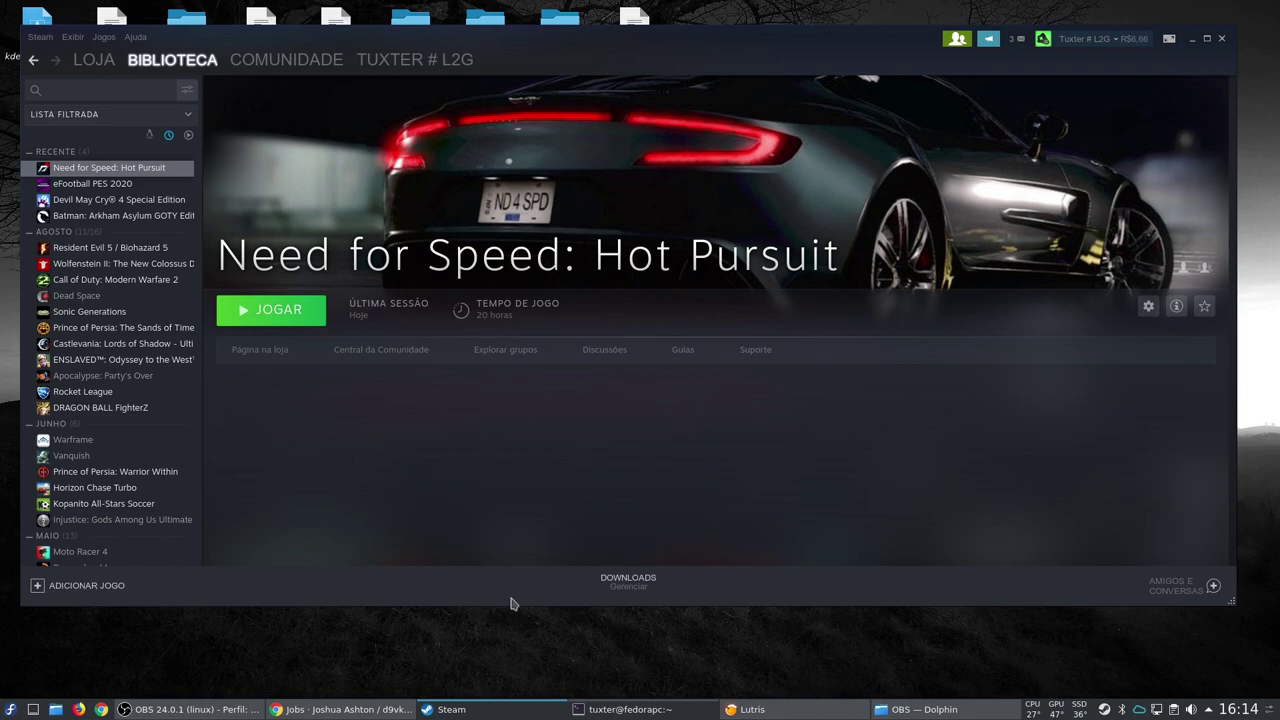
Step: Switch to Lutris and examine the D9VK versions offered in Uplay's runner options, closing the configuration without saving
left_click(748, 709)
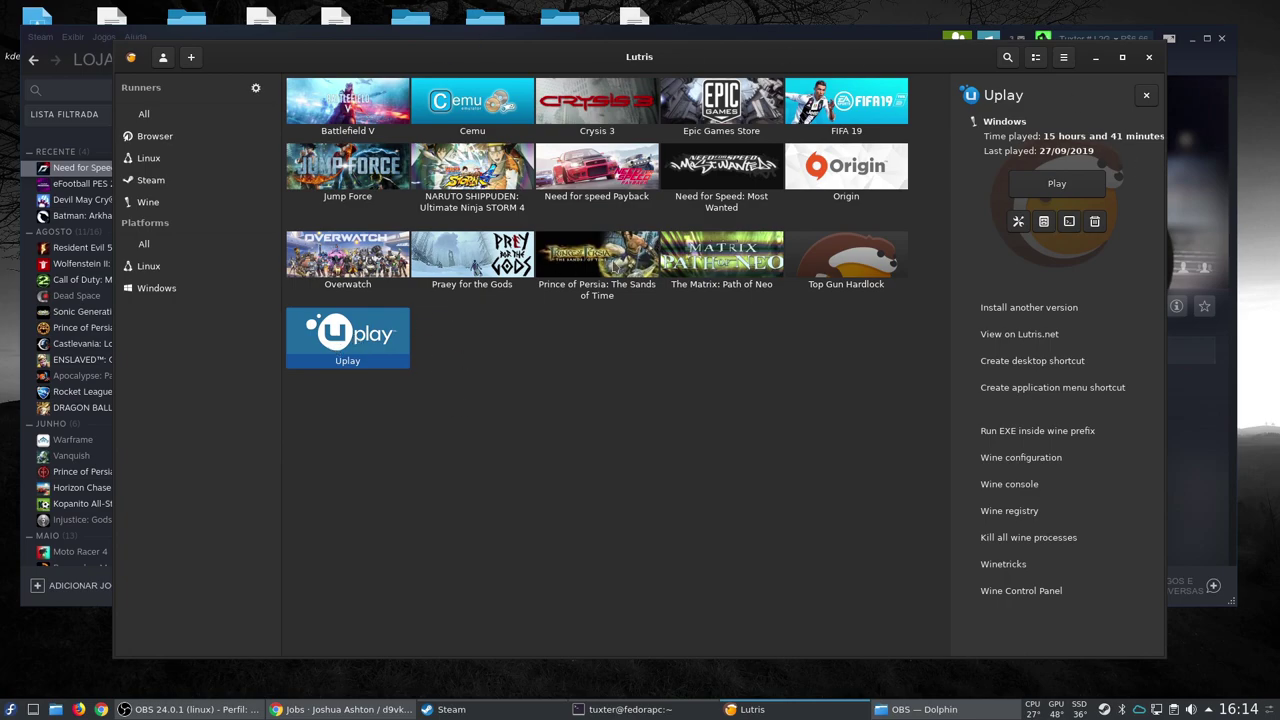
right_click(356, 350)
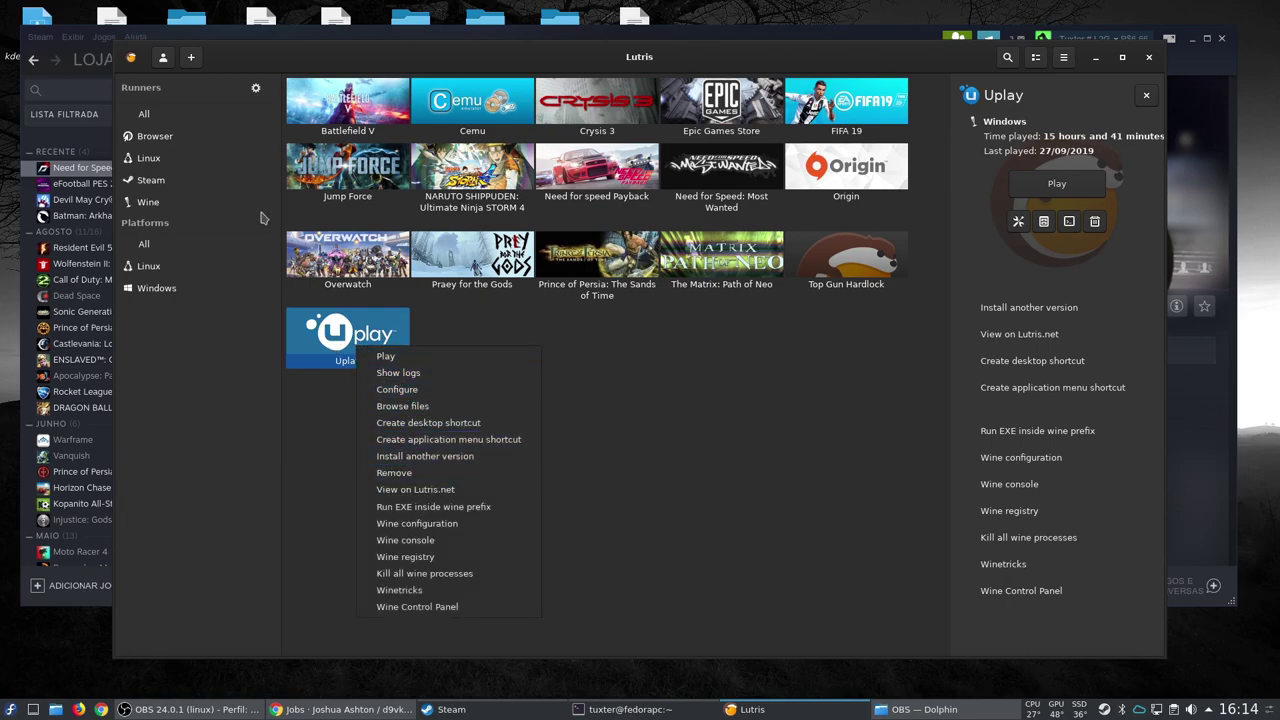
left_click(758, 396)
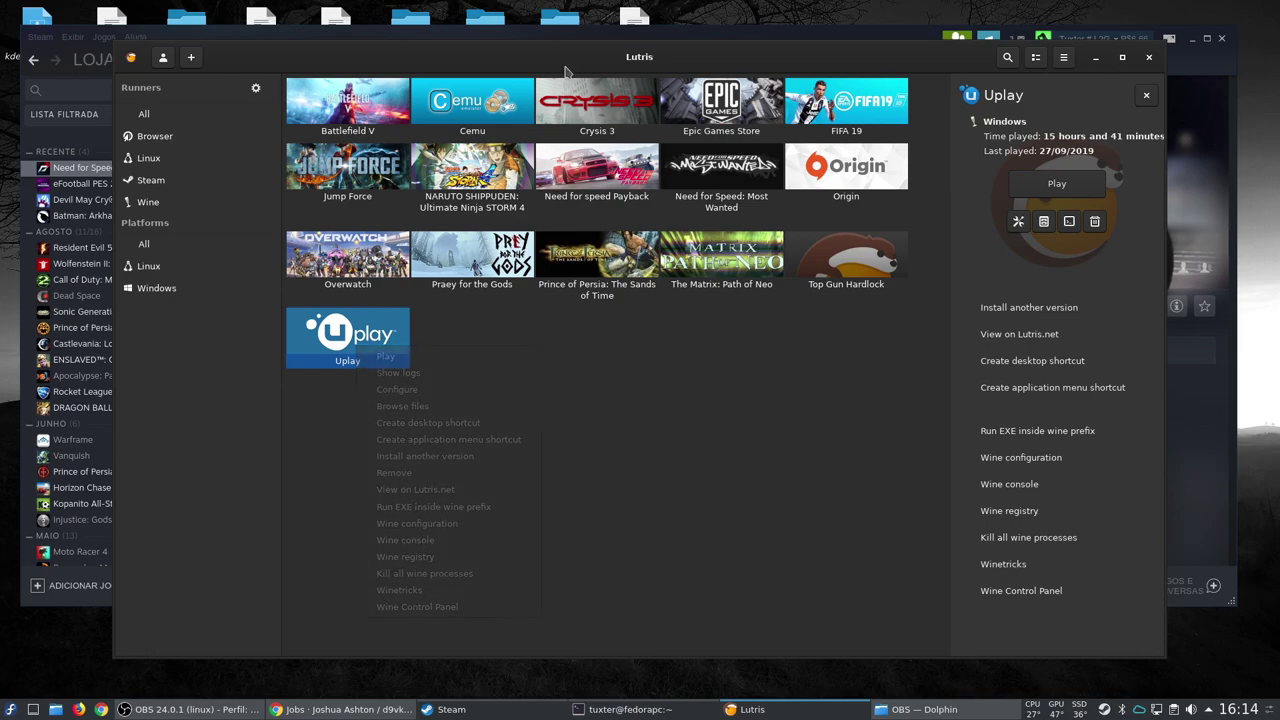
right_click(402, 343)
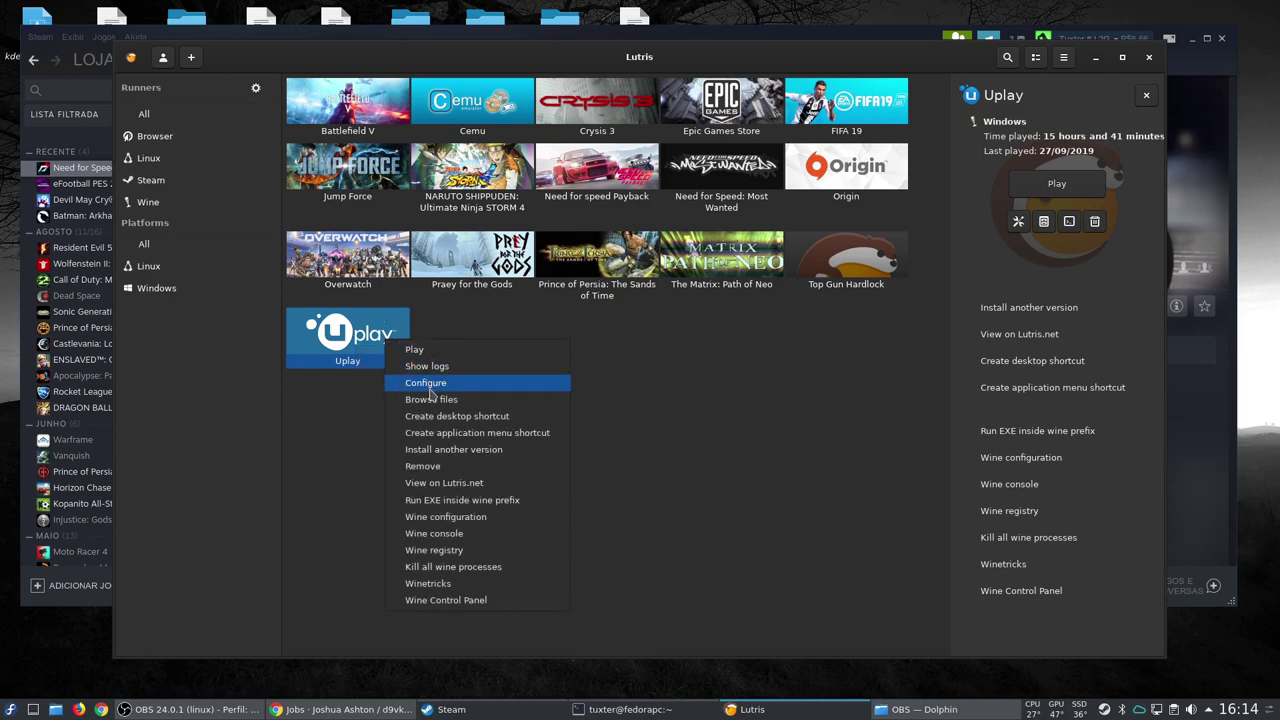
left_click(947, 277)
left_click(1018, 221)
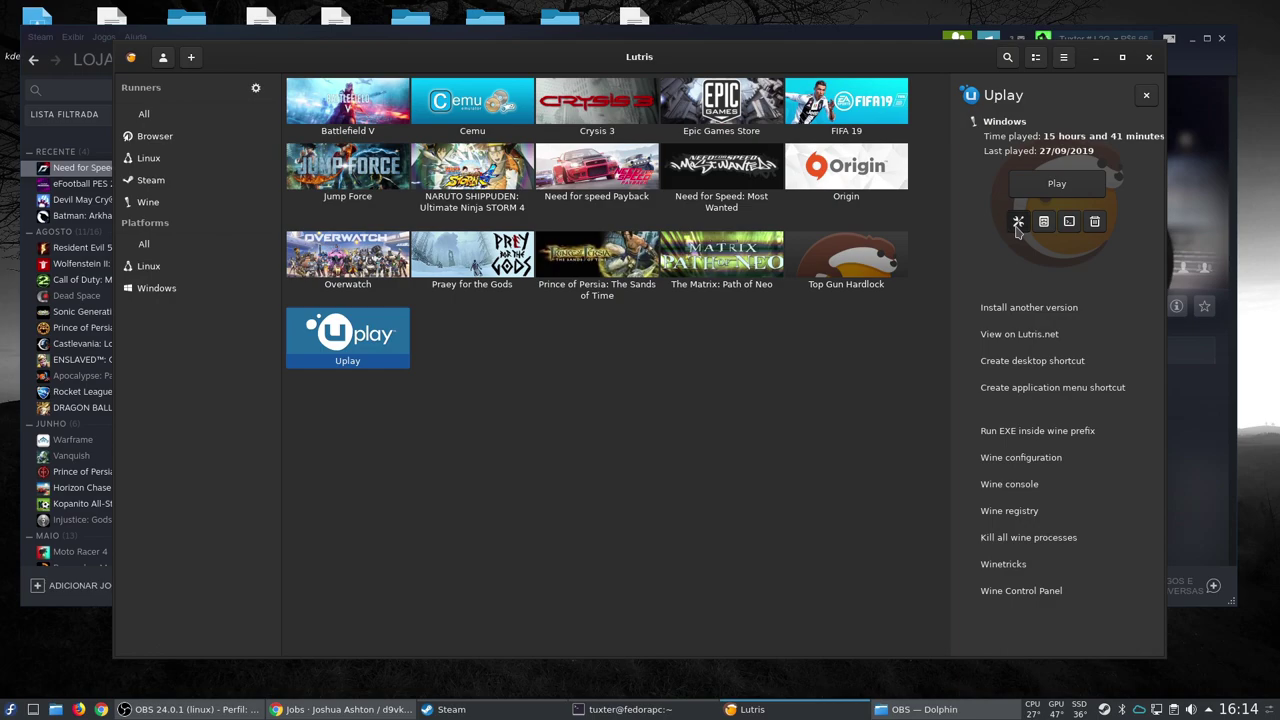
left_click(493, 200)
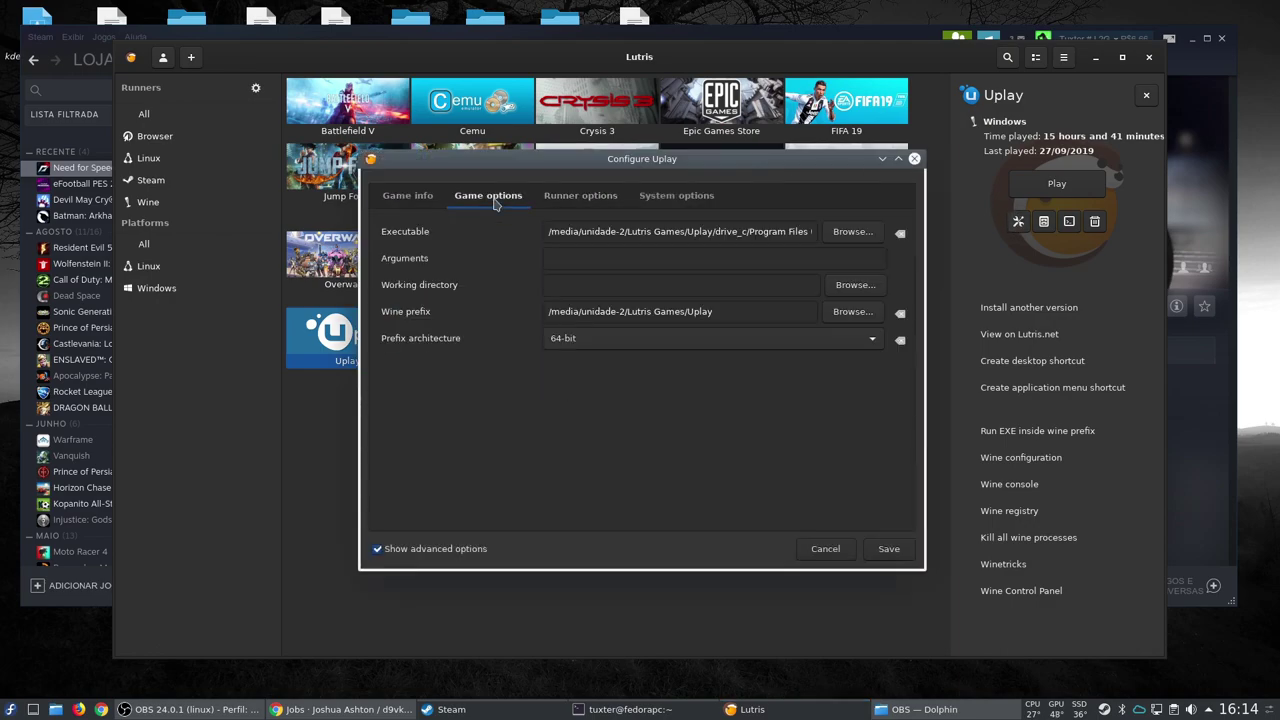
left_click(578, 197)
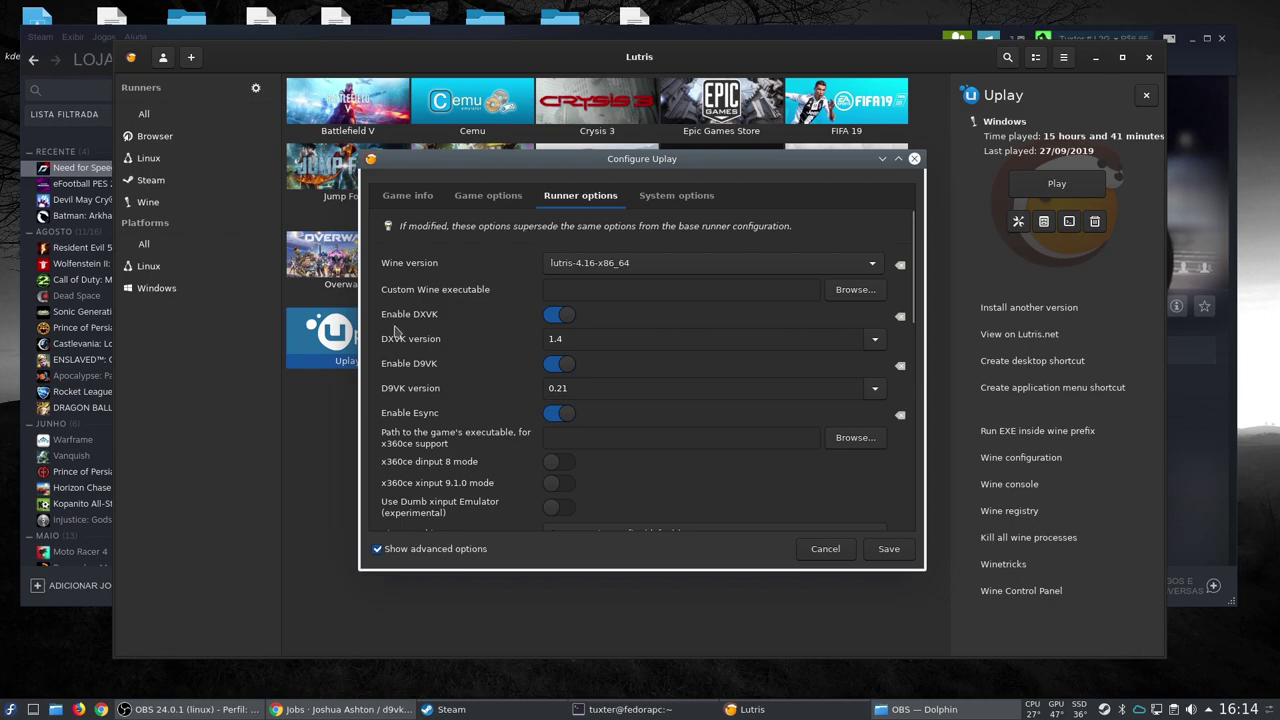
left_click(882, 392)
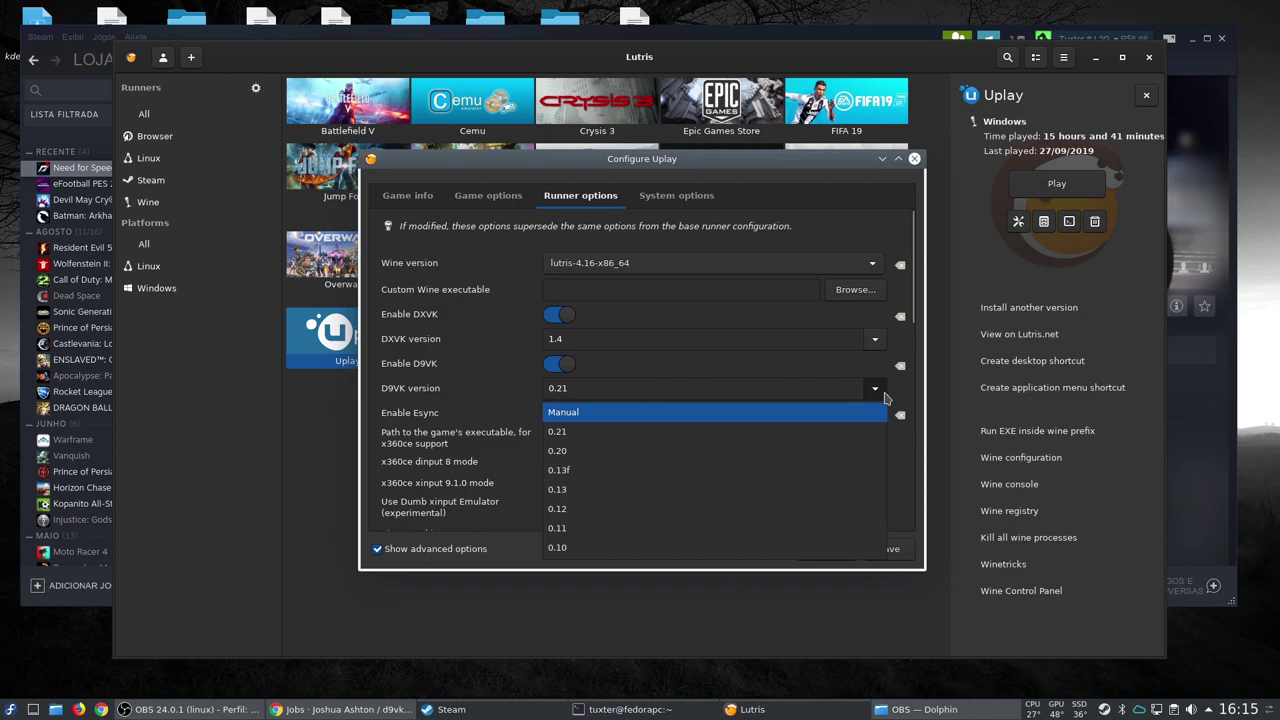
left_click(878, 395)
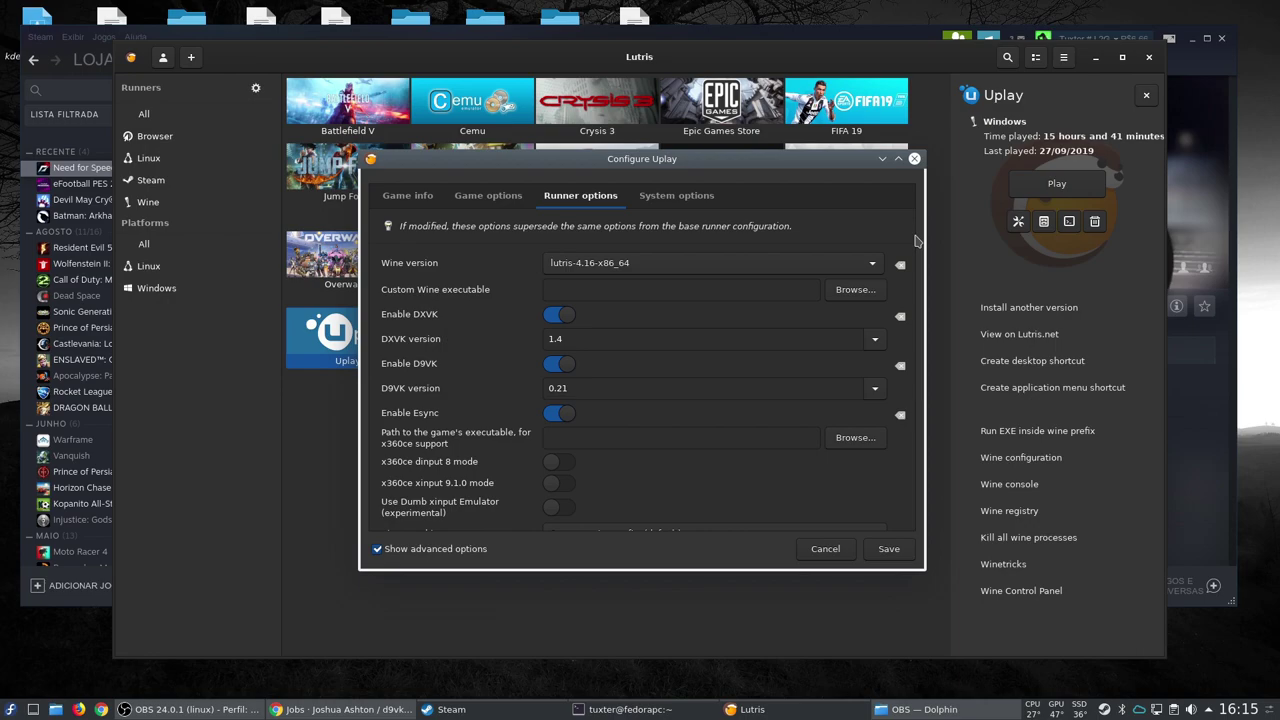
left_click(826, 549)
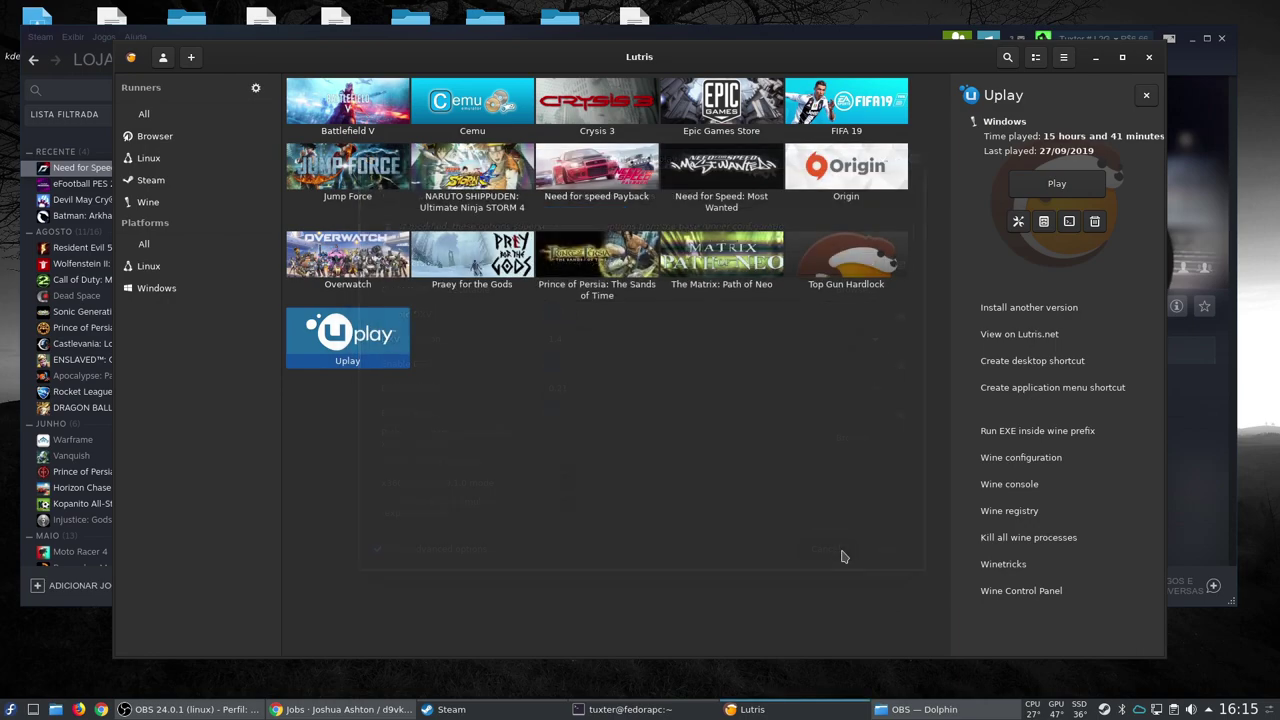
Step: Return to Lutris and review the DXVK and D9VK settings in Uplay's runner options again
left_click(340, 709)
left_click(1096, 58)
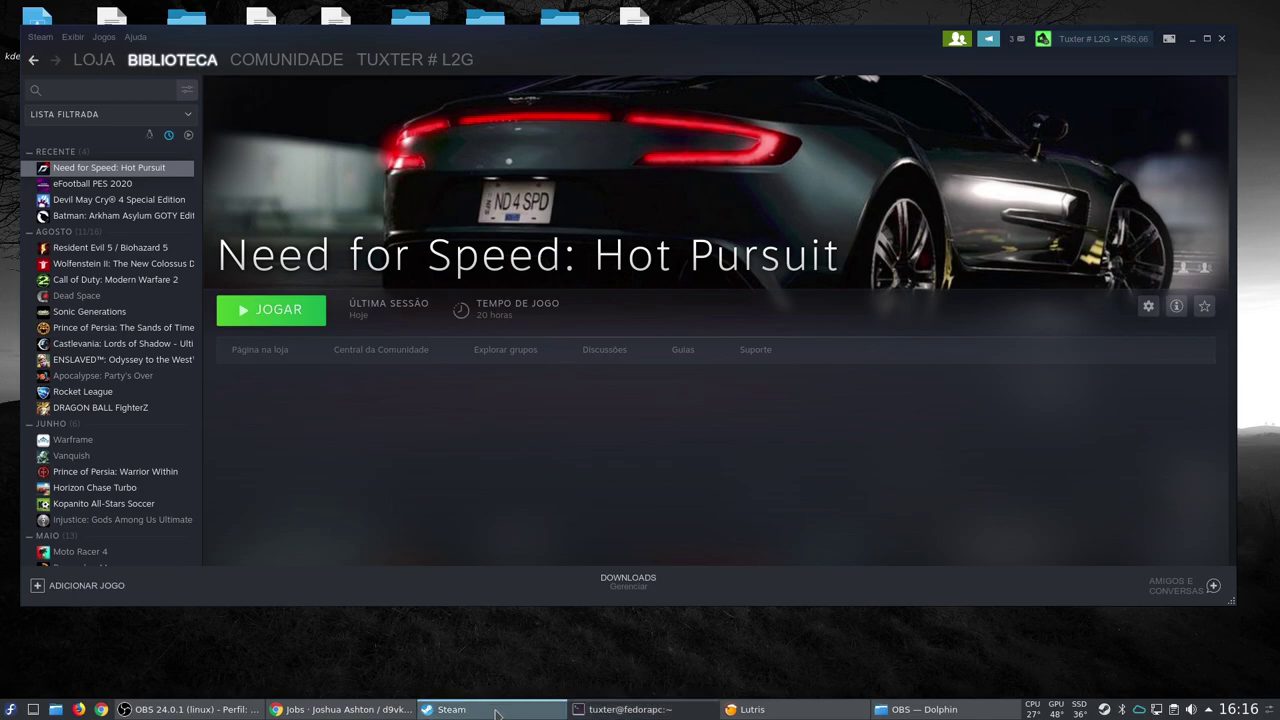
key("alt+Tab")
right_click(348, 345)
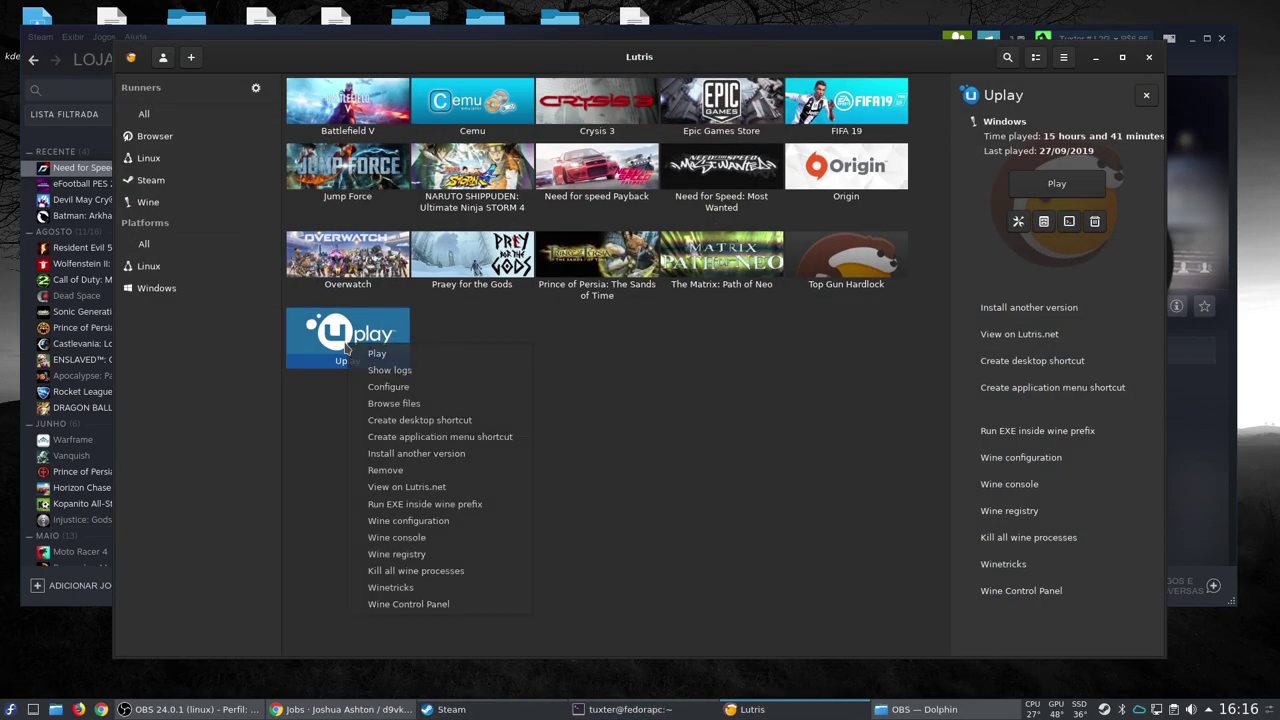
left_click(393, 395)
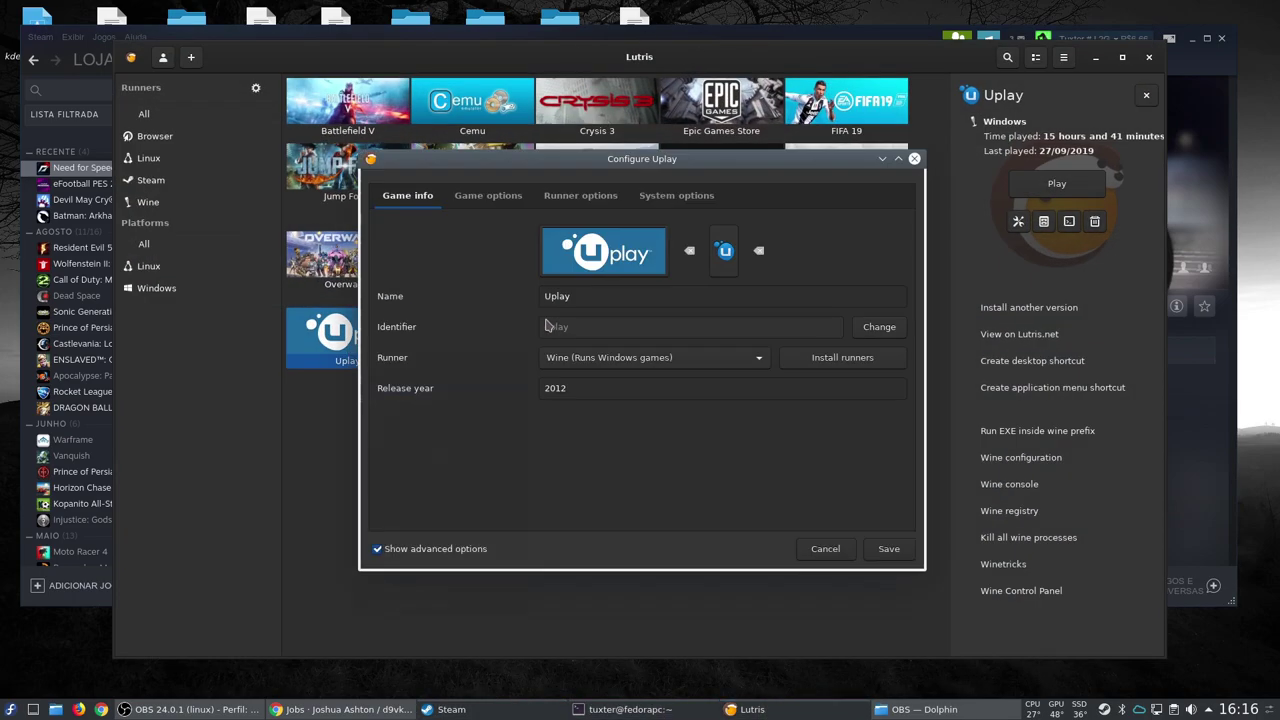
left_click(574, 195)
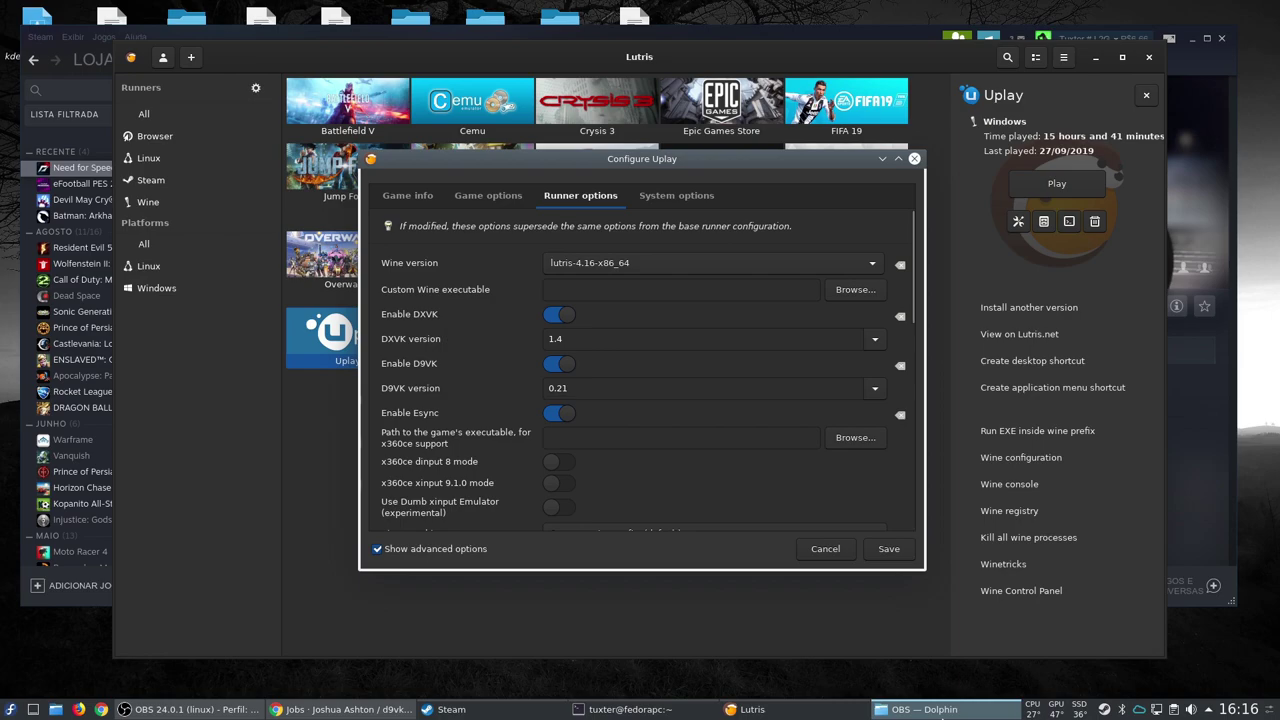
Step: Switch to Dolphin, show hidden files in the home folder and go to .local/share/lutris
left_click(942, 709)
left_click(60, 74)
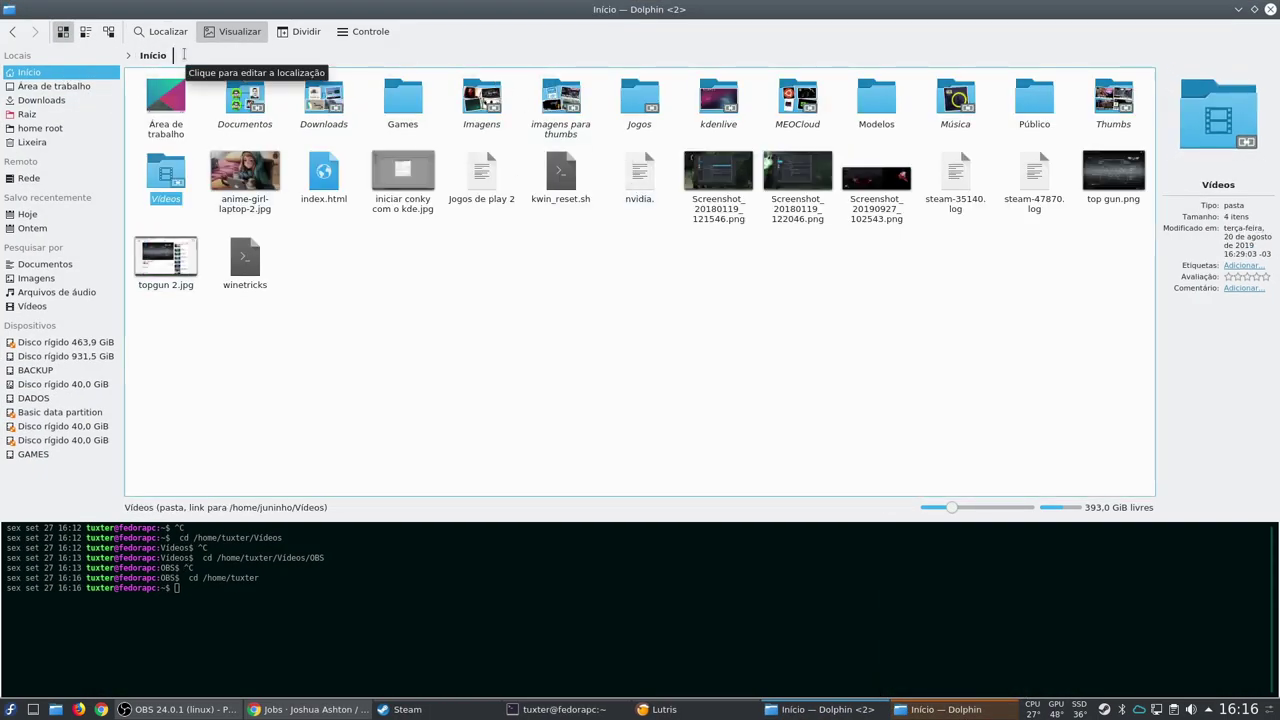
key("ctrl+h")
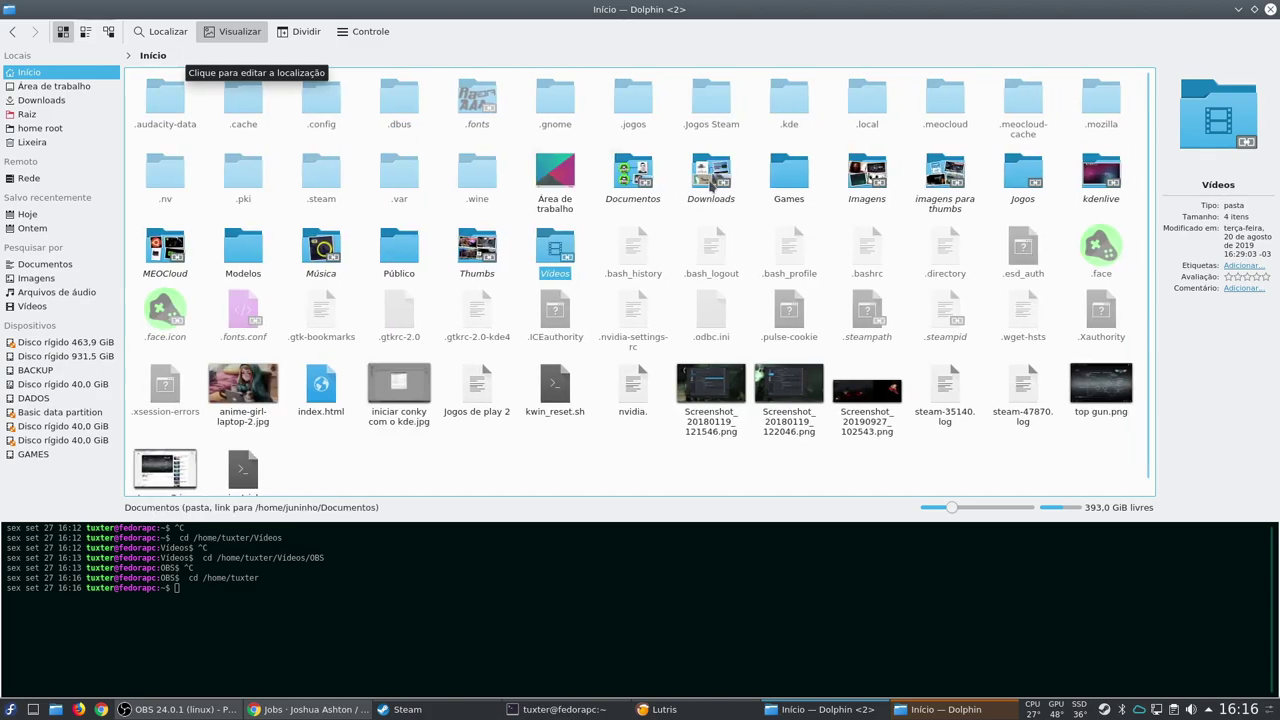
left_click(872, 103)
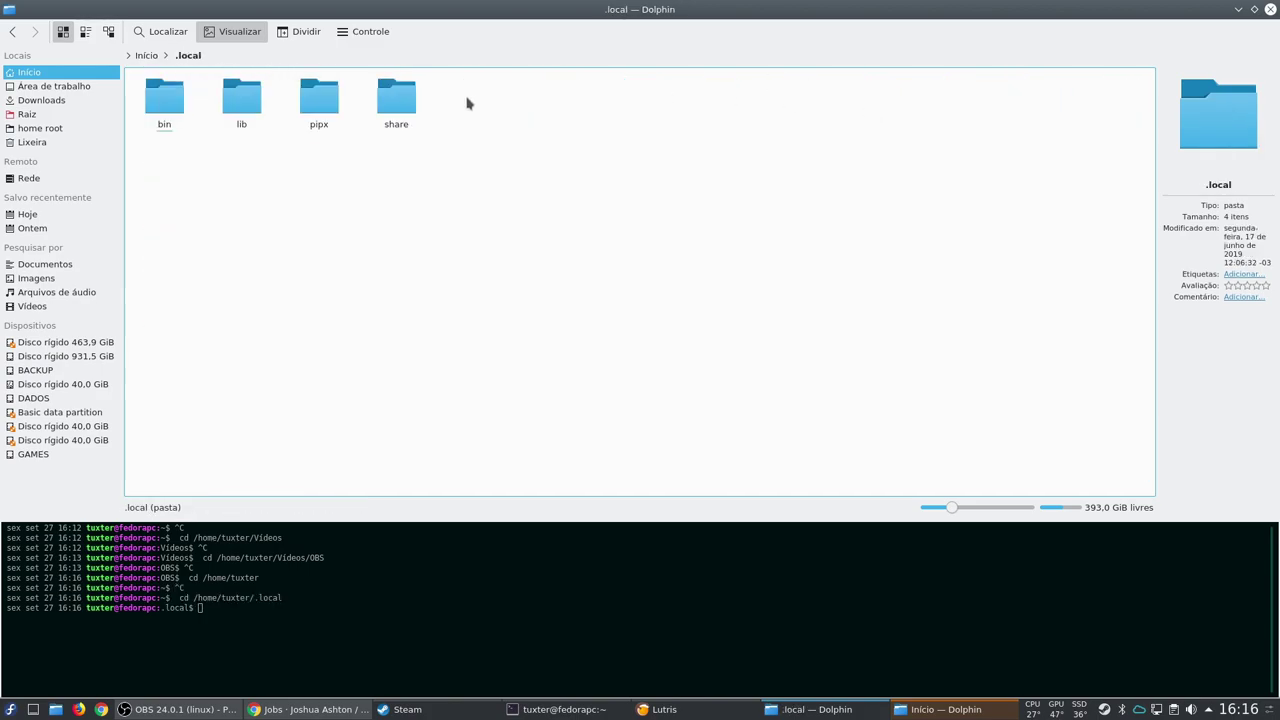
left_click(400, 105)
type("lu")
key("Return")
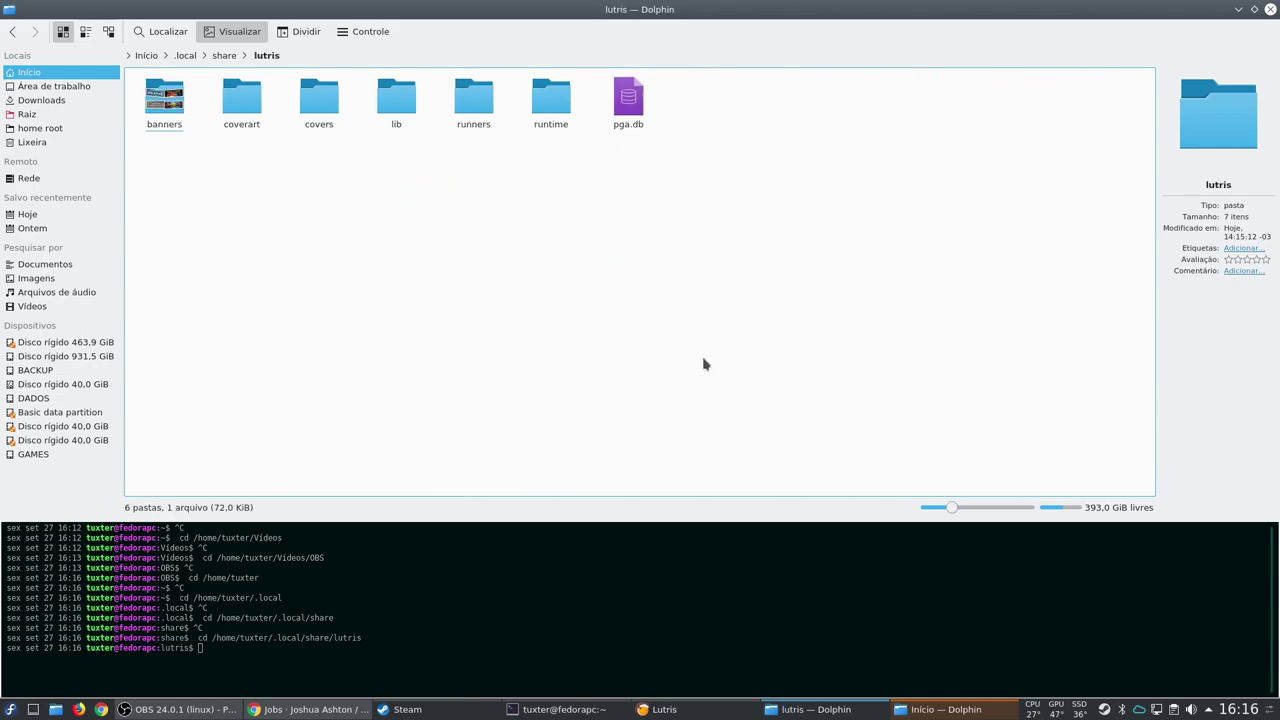
Step: Open the 0.21 version folder inside the Lutris runtime's d9vk folder
left_click(551, 122)
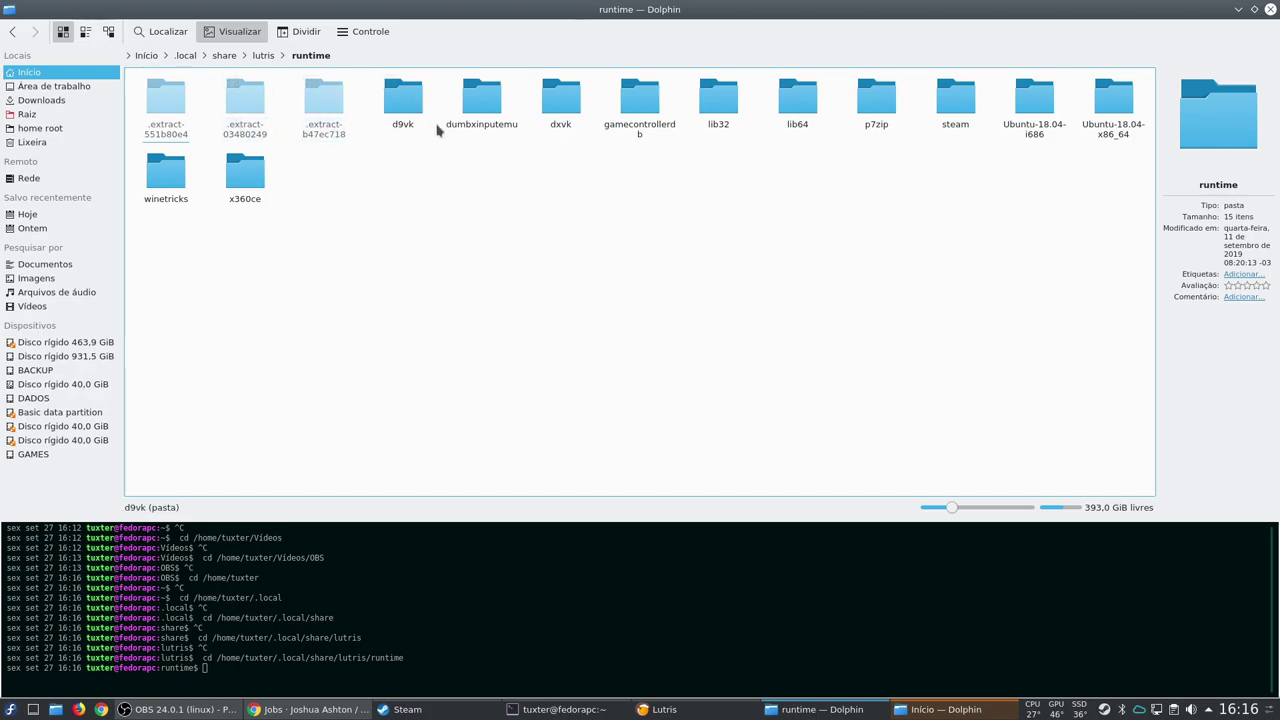
left_click(400, 122)
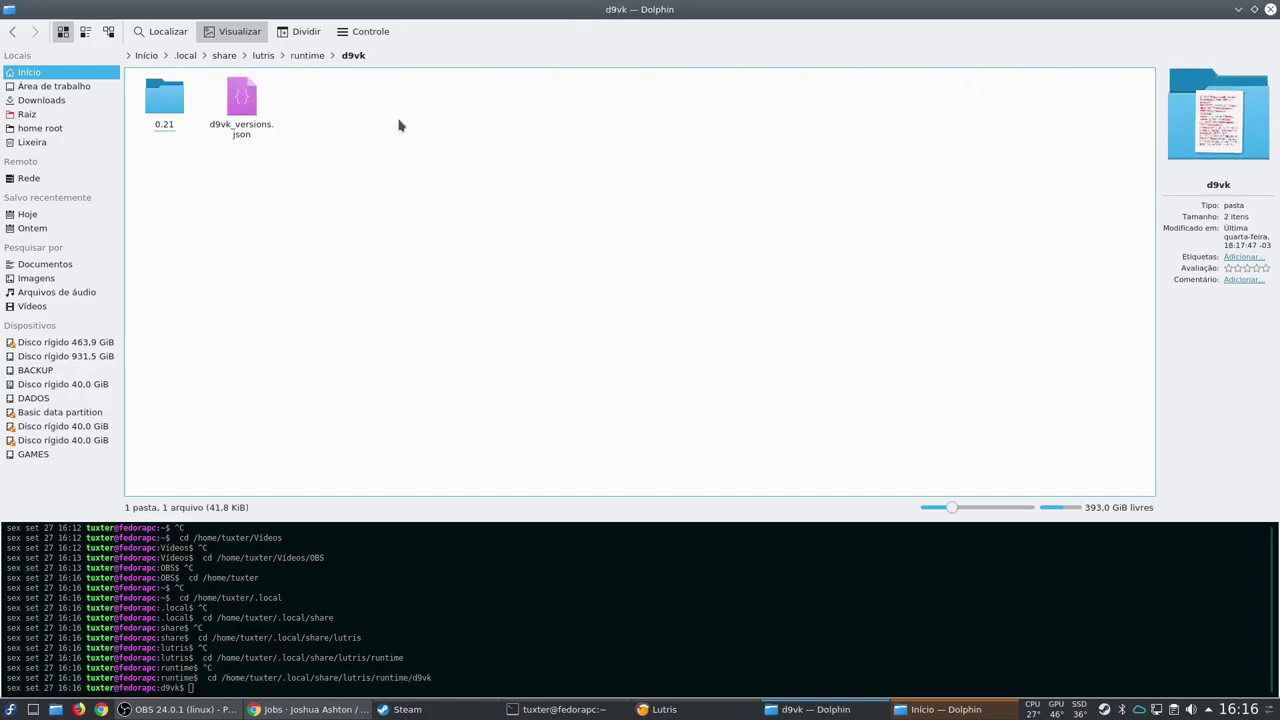
left_click(172, 118)
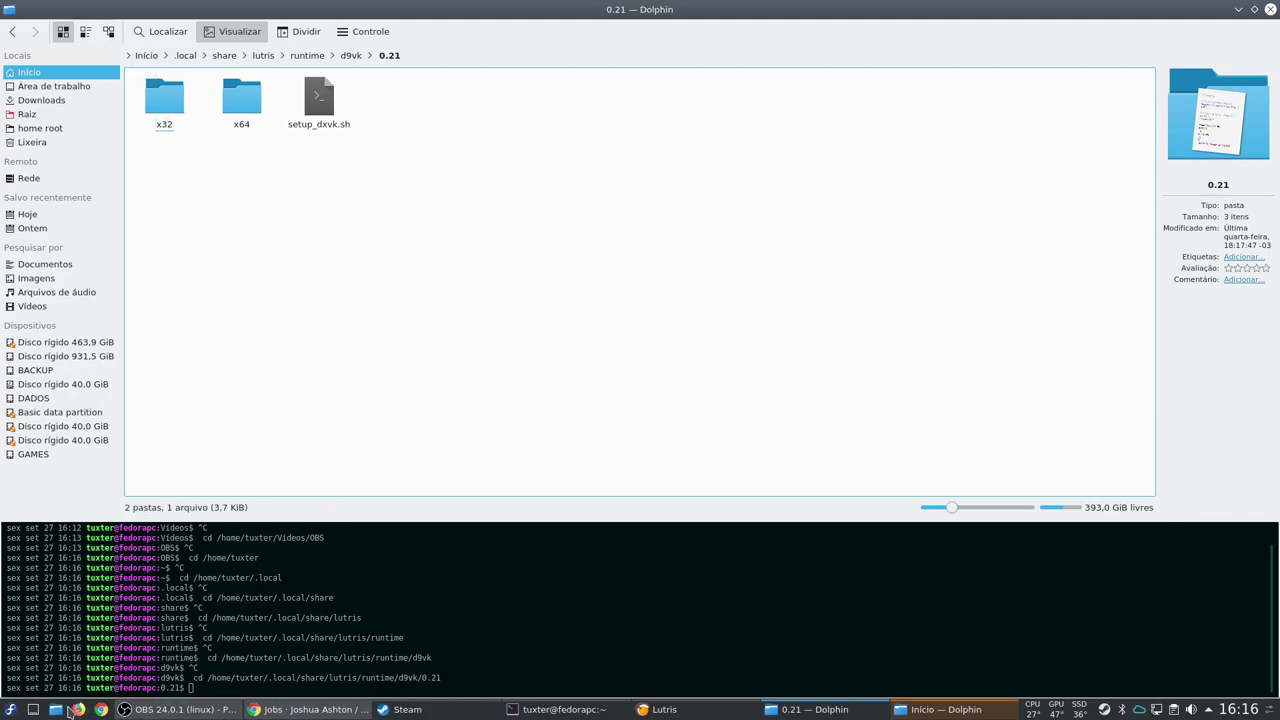
Step: Open the archive d9vk-0.13f (NFS11 ).tar.gz from the Downloads folder and place its window over the 0.21 folder
left_click(101, 709)
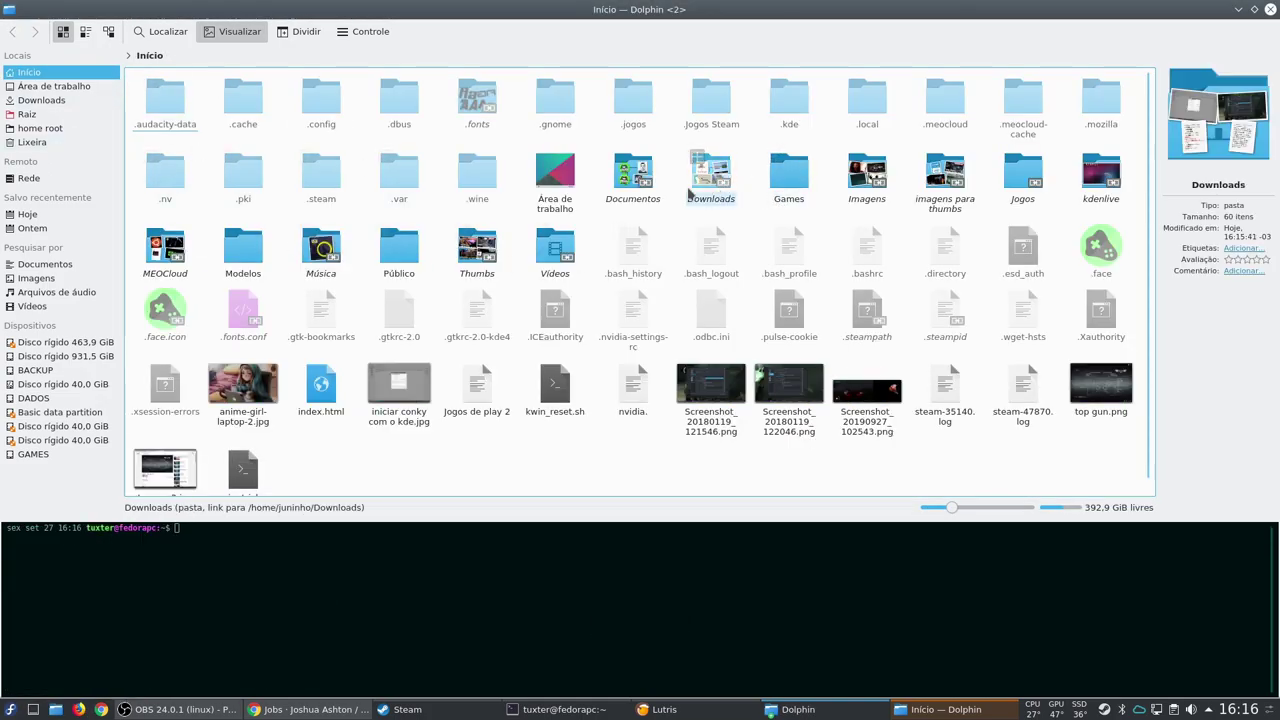
left_click(741, 196)
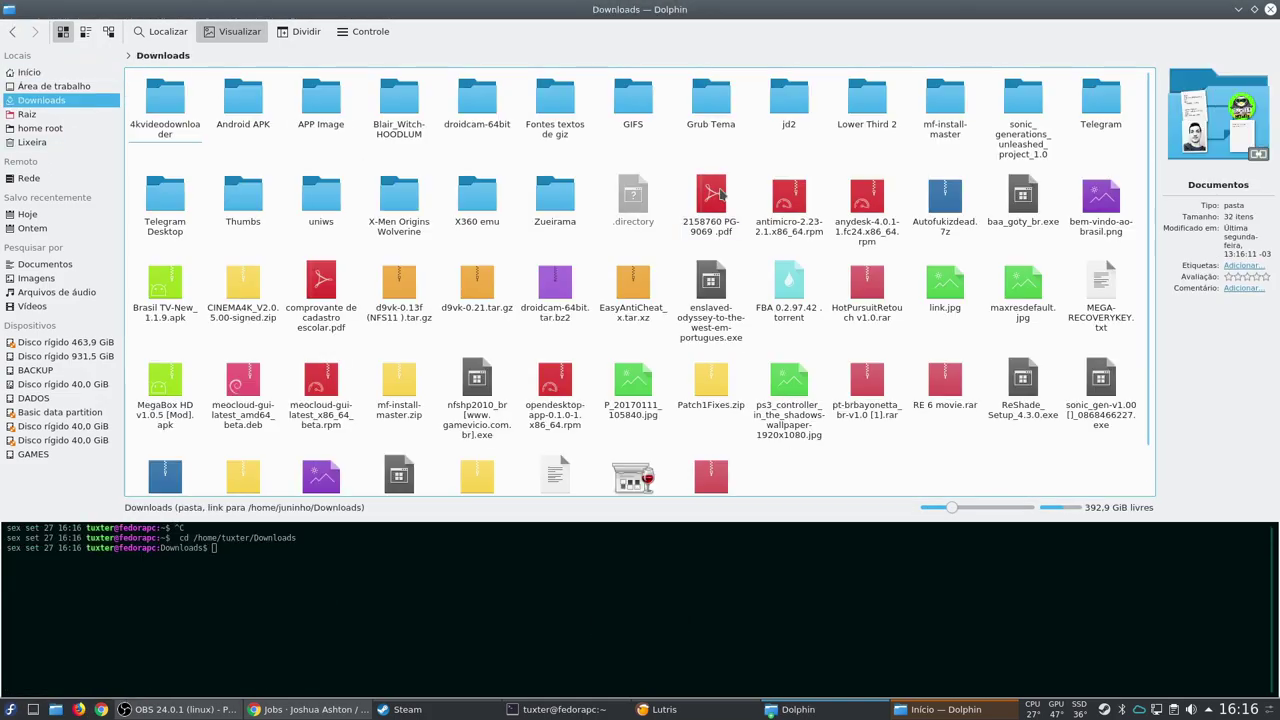
left_click_drag(375, 342, 427, 304)
left_click(399, 285)
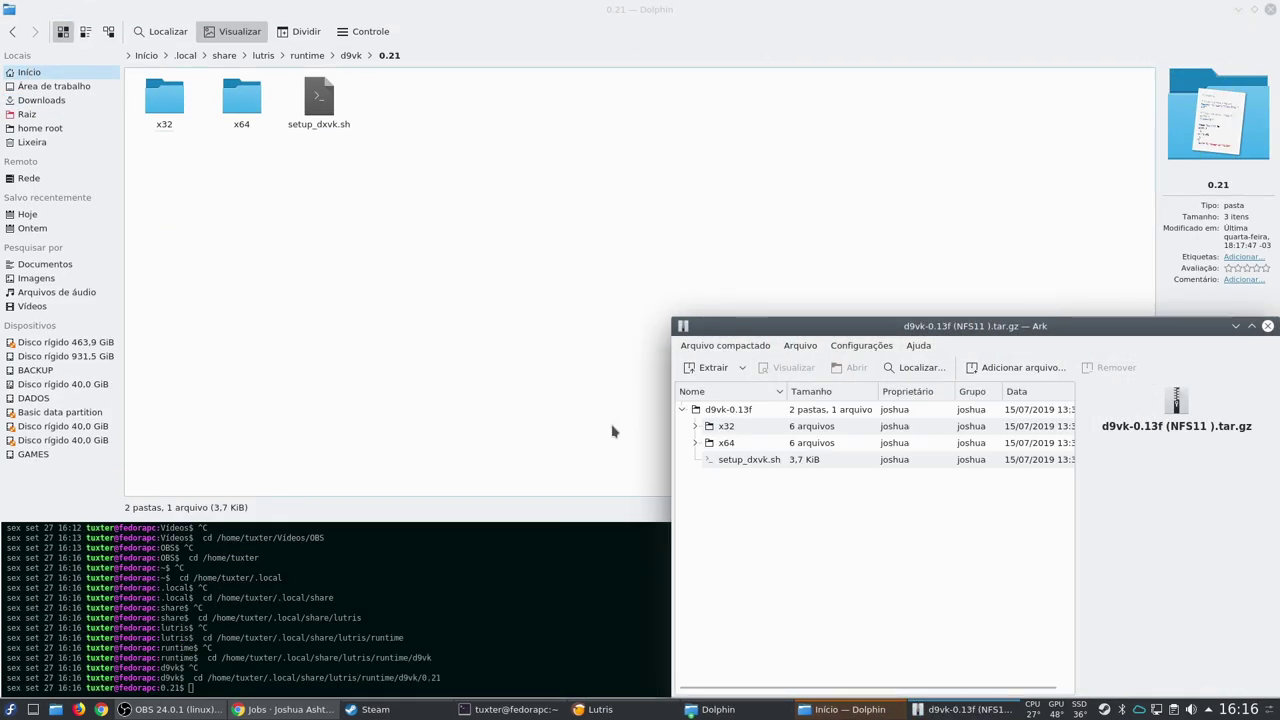
left_click_drag(735, 322, 623, 206)
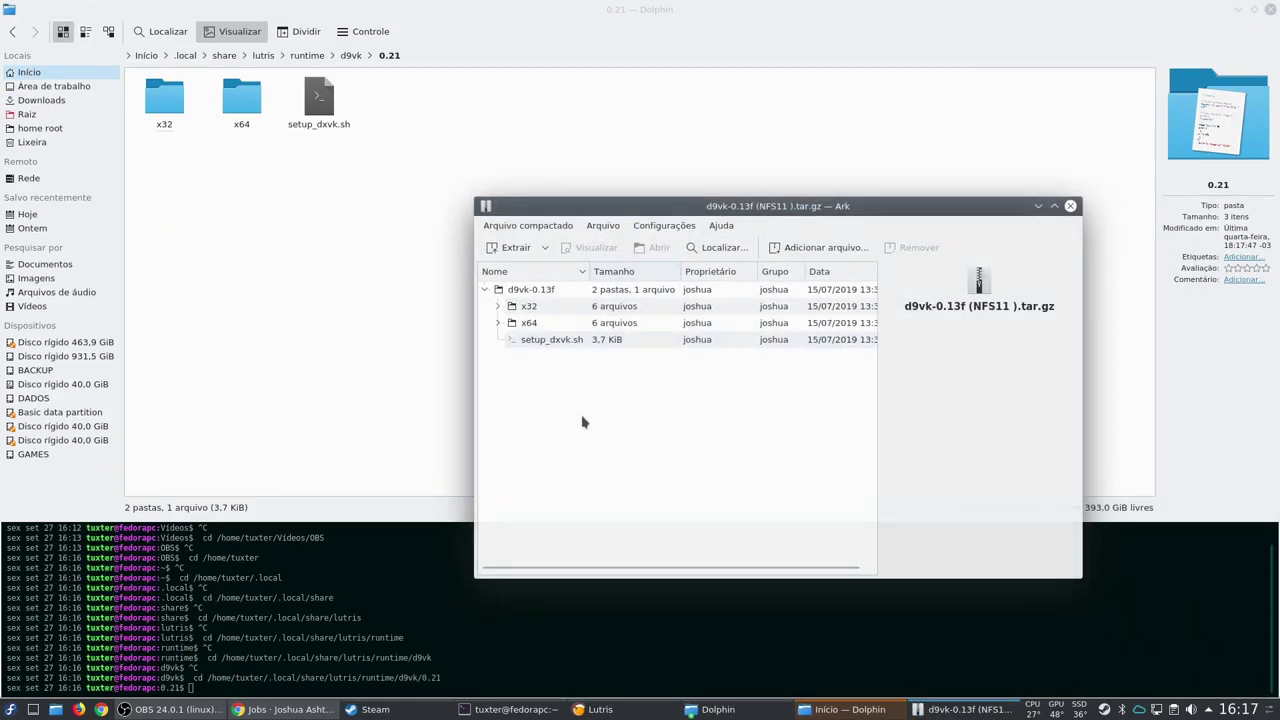
Step: Try to extract the x32 and x64 folders and setup_dxvk.sh into the Lutris 0.21 folder, cancelling the overwrite
left_click_drag(508, 364, 177, 242)
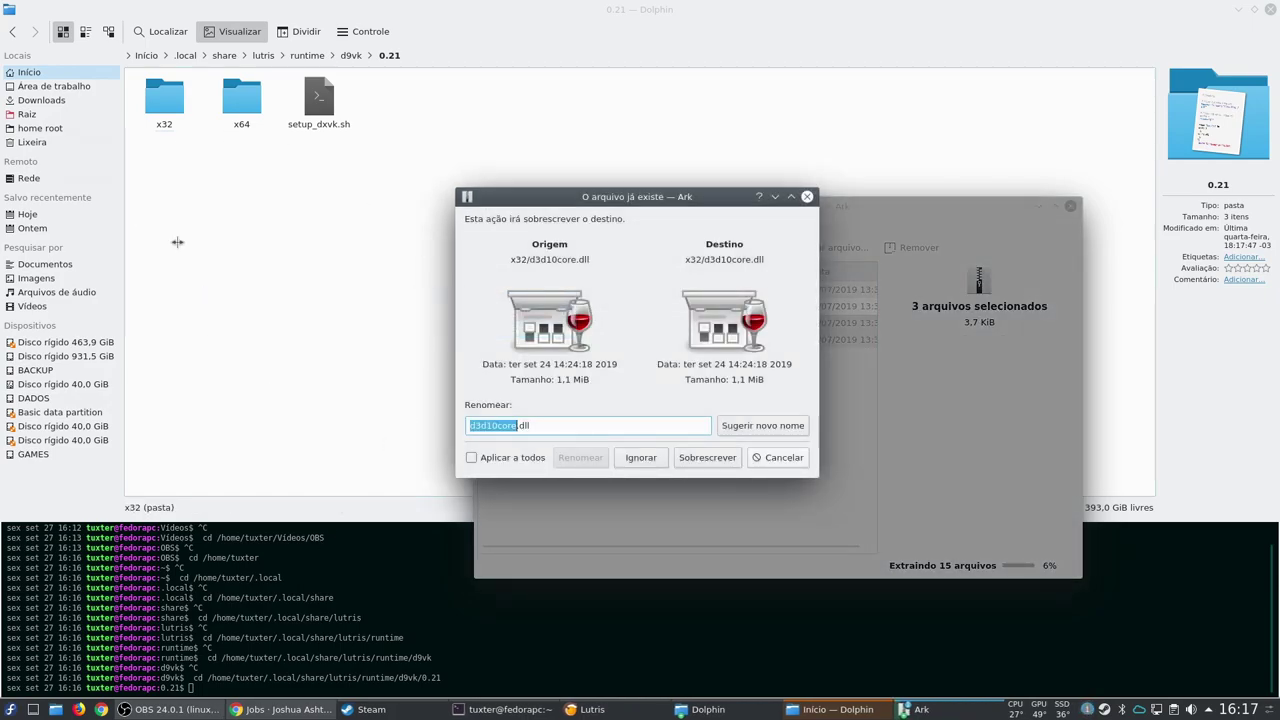
left_click(784, 458)
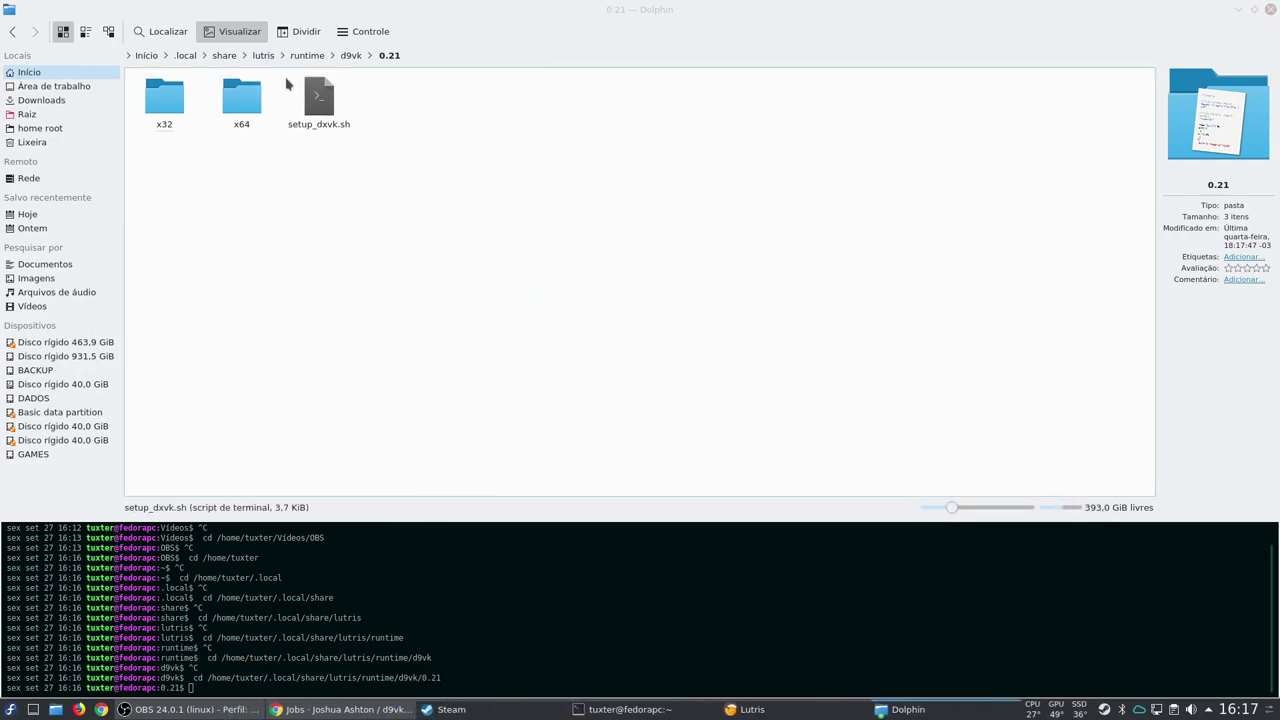
Step: Return to Lutris, close the Uplay configuration without saving, and close Lutris
key("alt+Home")
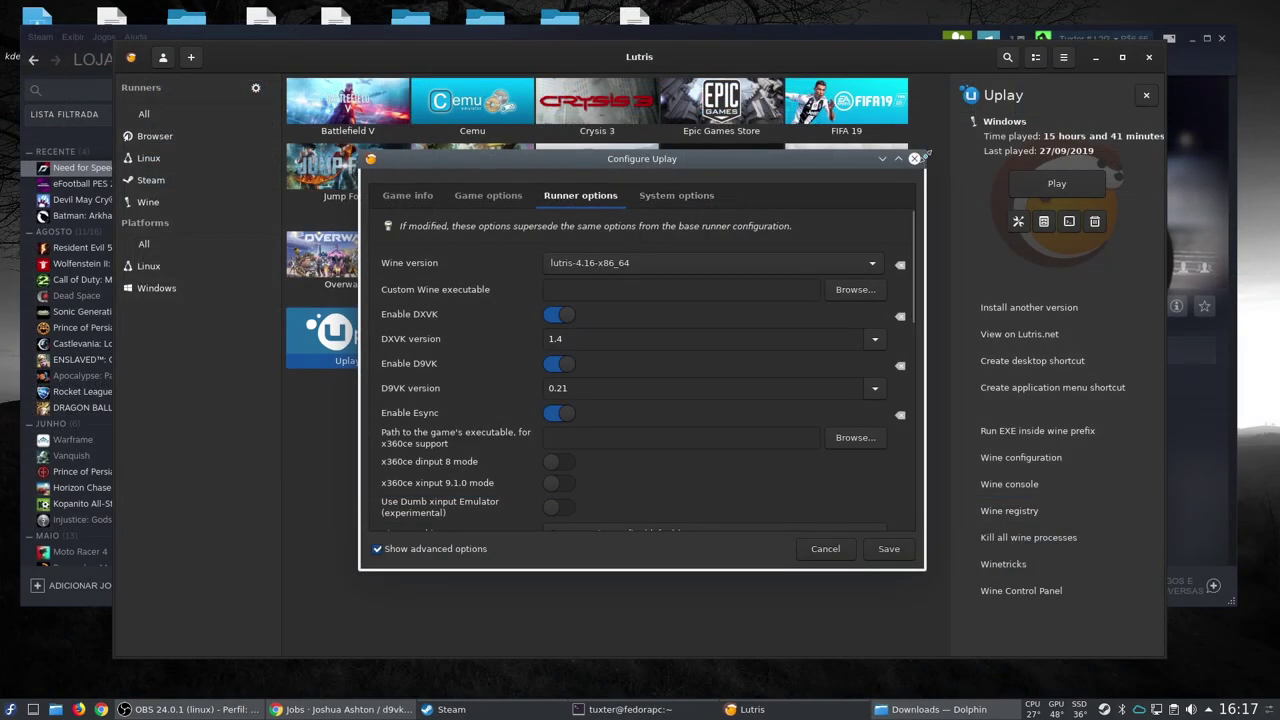
left_click(914, 158)
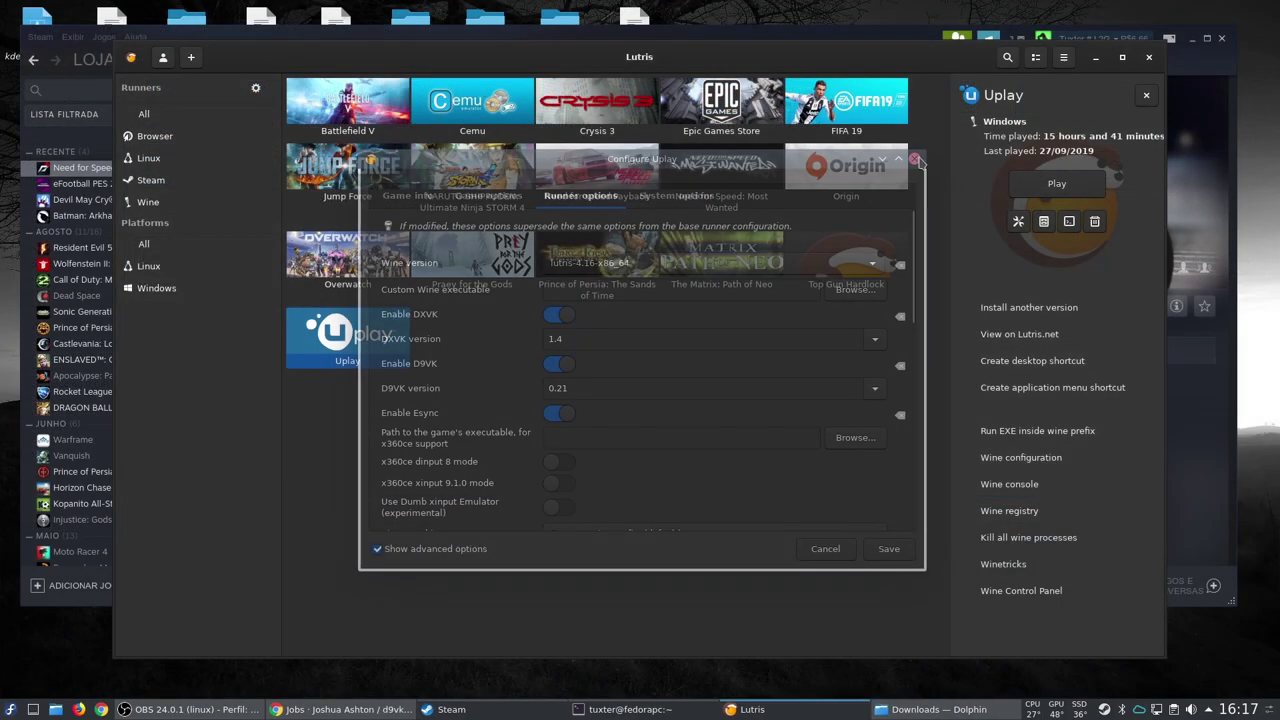
left_click(1149, 57)
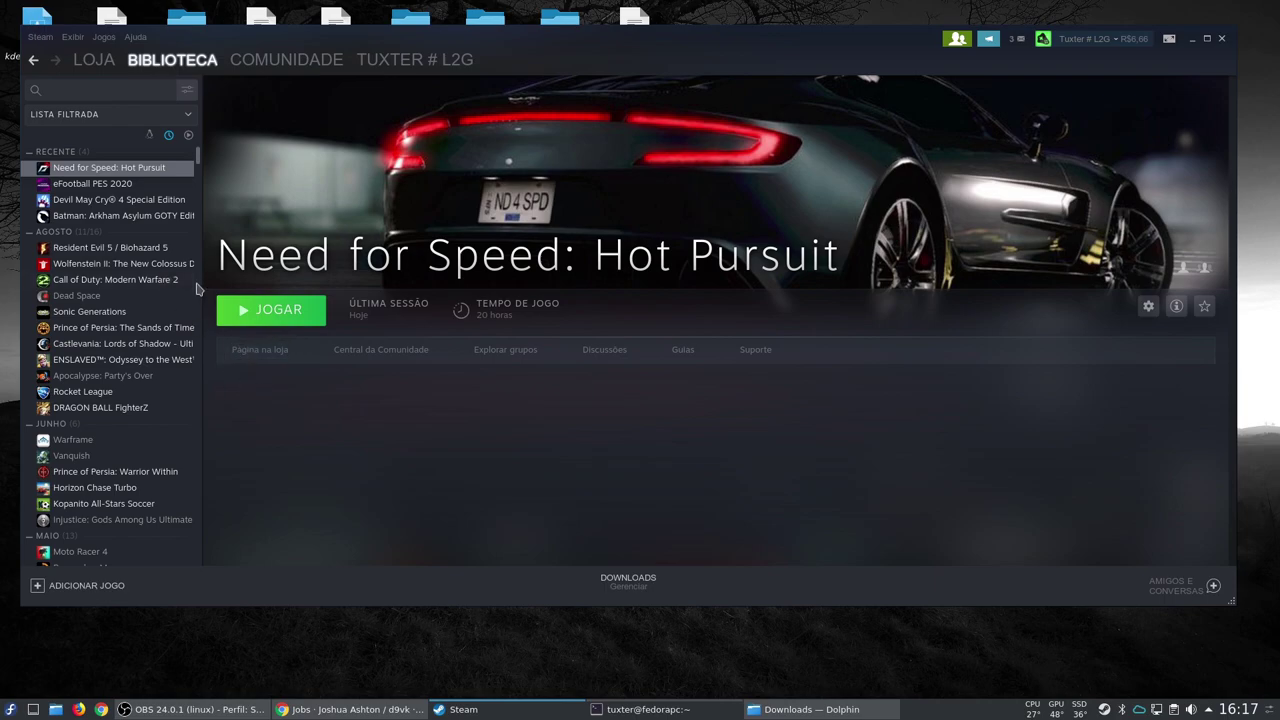
Step: View the Steam library pages for Batman: Arkham Asylum, ENSLAVED: Odyssey to the West and Need for Speed: Hot Pursuit
left_click(100, 217)
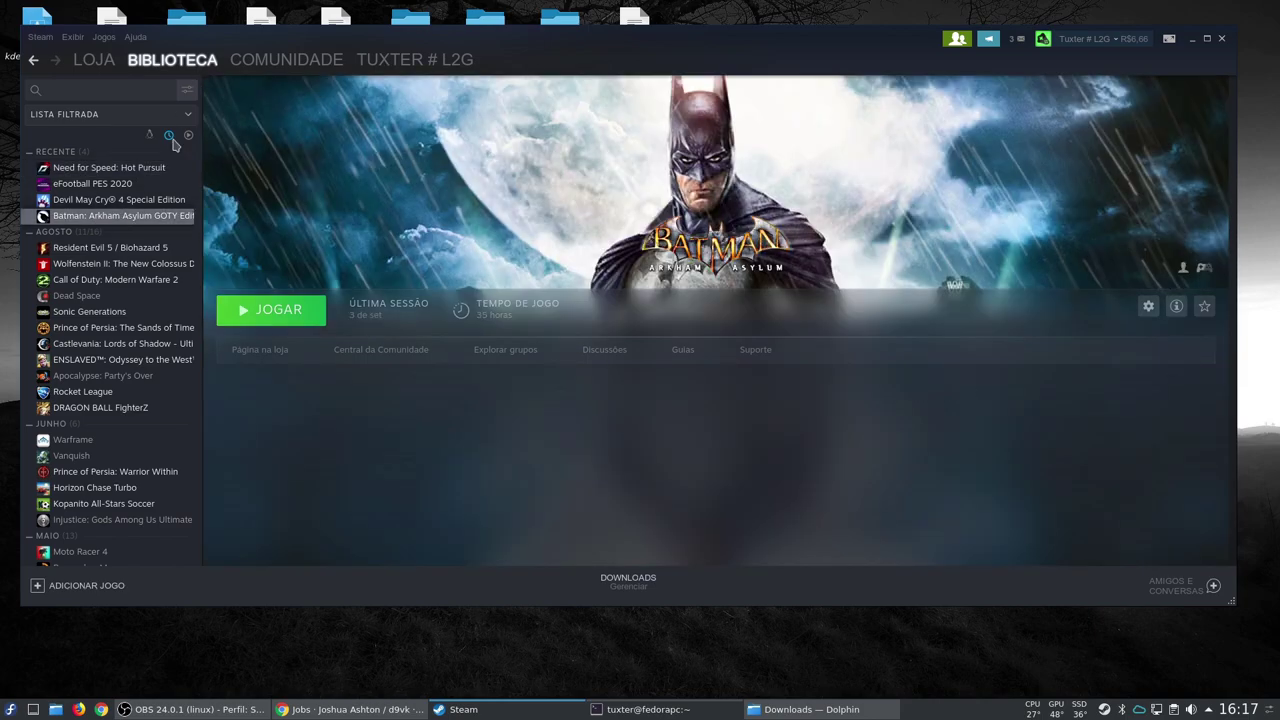
left_click(87, 362)
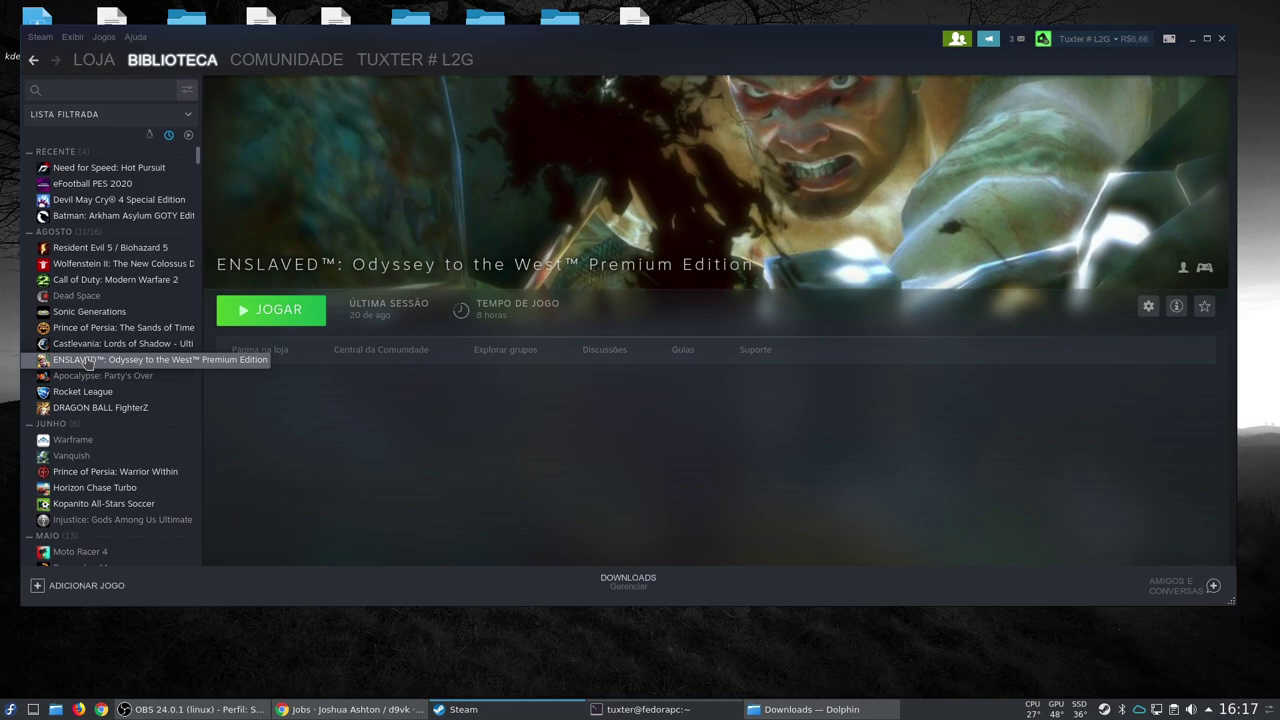
left_click(108, 170)
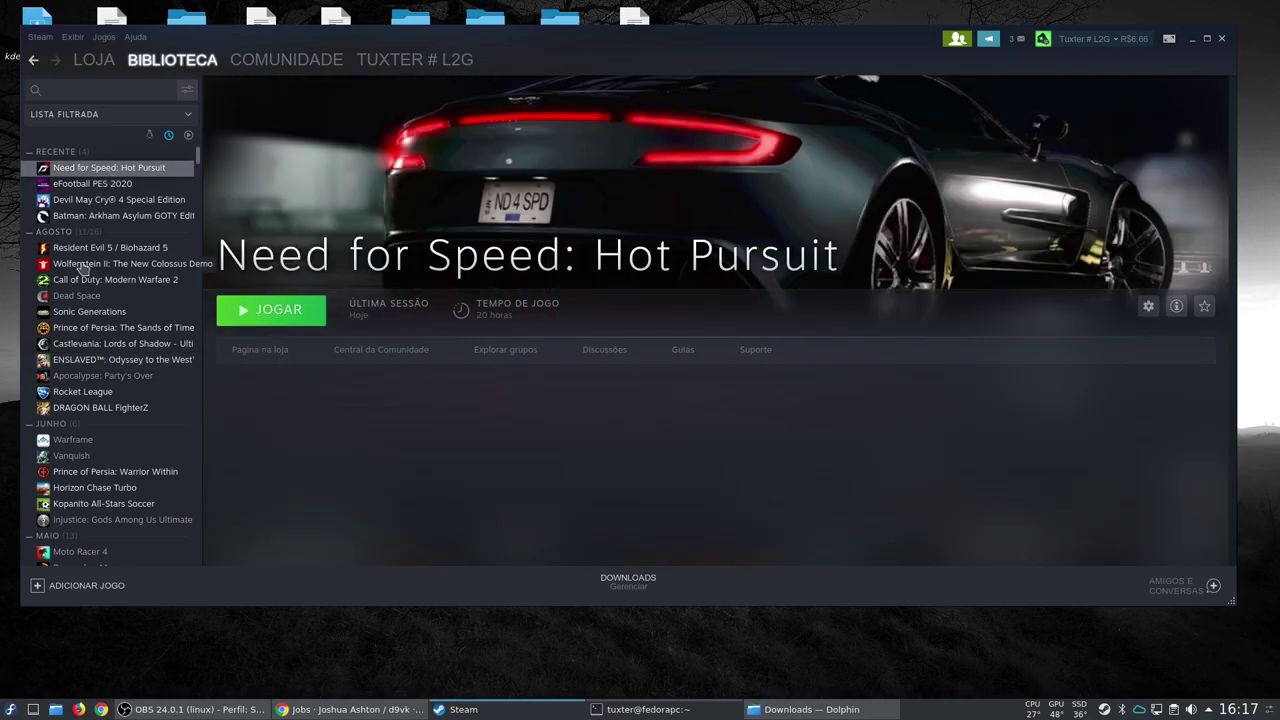
Step: Open the local files folder of Need for Speed: Hot Pursuit from its Steam properties, and clear the windows off the desktop
right_click(141, 174)
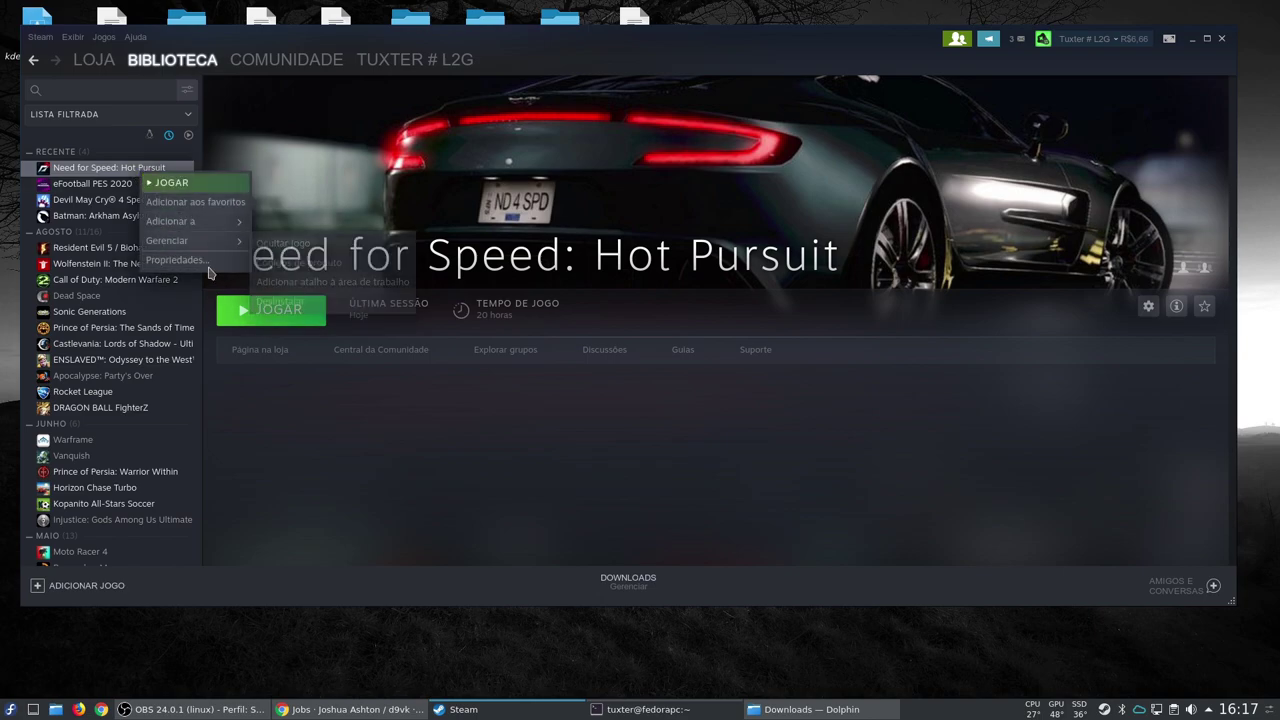
left_click(195, 250)
left_click(616, 179)
left_click(540, 235)
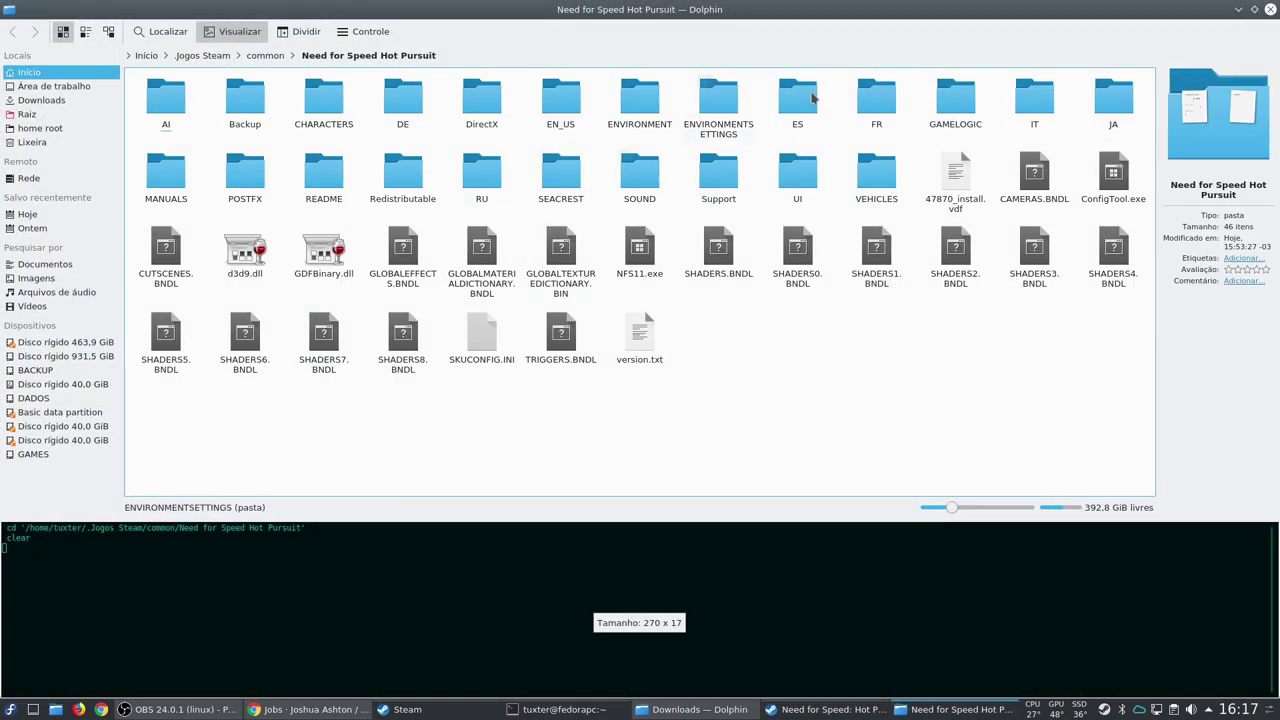
left_click(1239, 10)
left_click(834, 161)
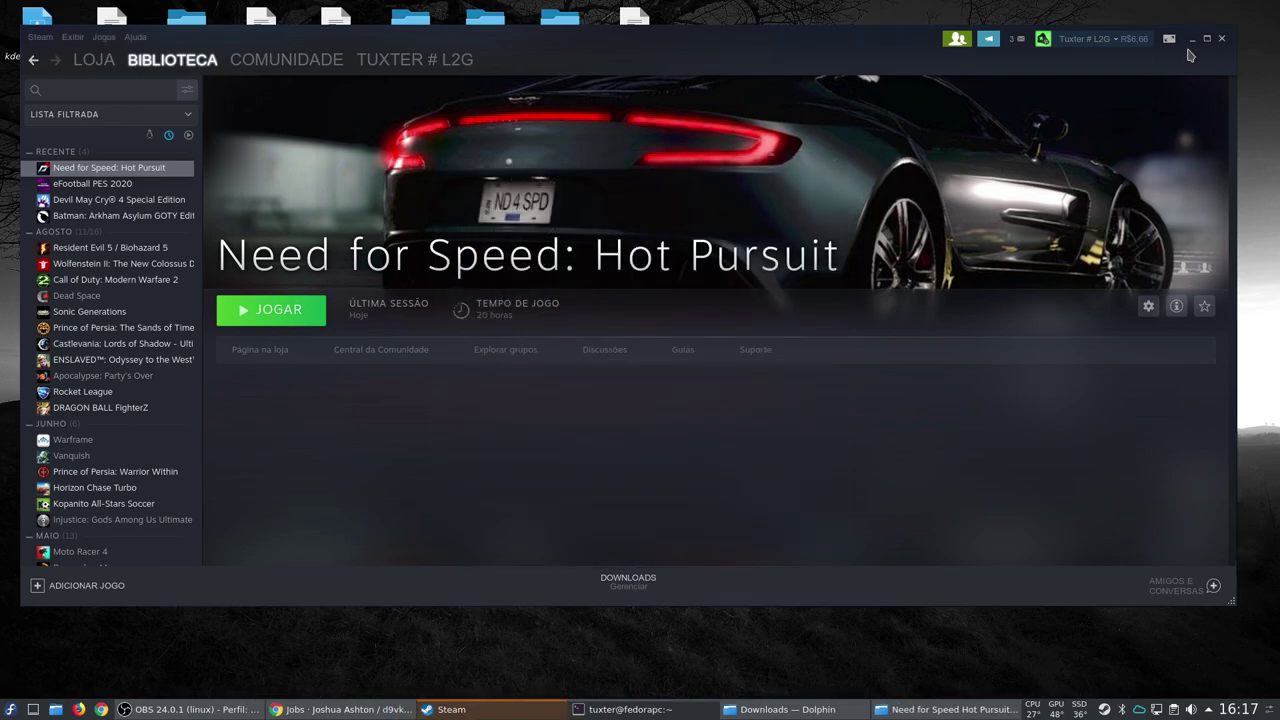
left_click(1192, 38)
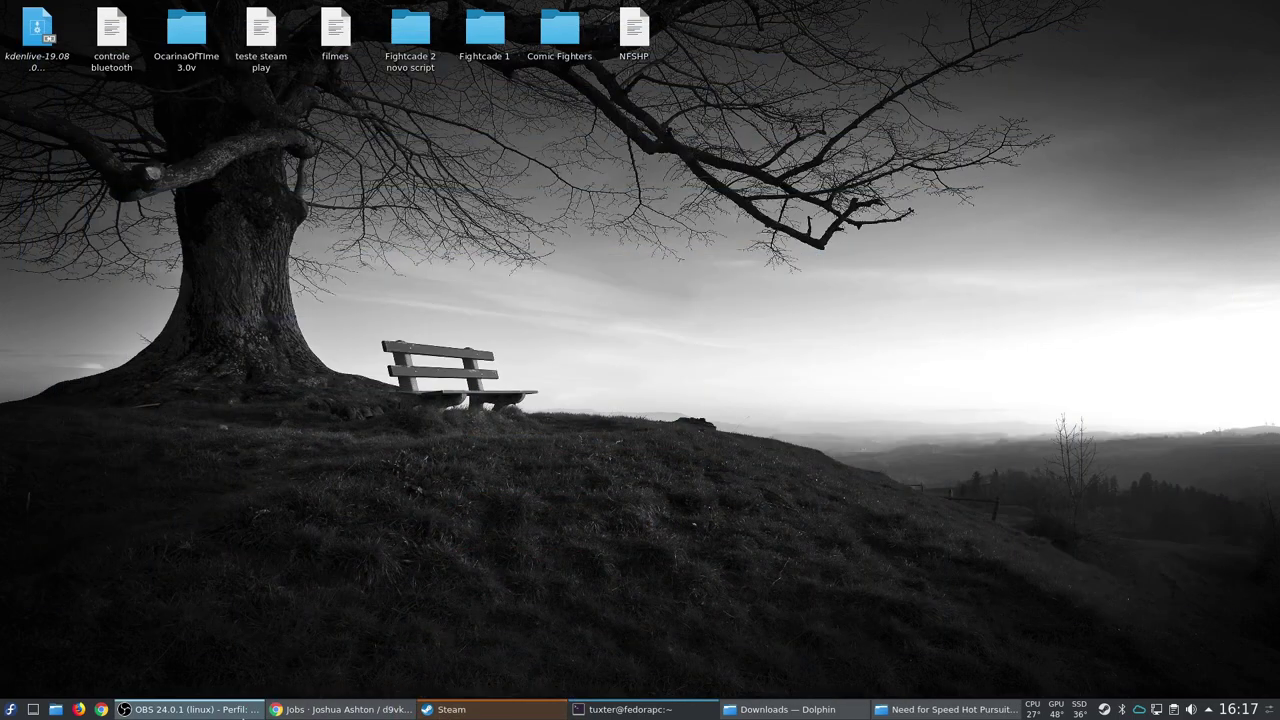
Step: Open a new Dolphin window and move it to Tela 1 (HDMI-0)
left_click(56, 709)
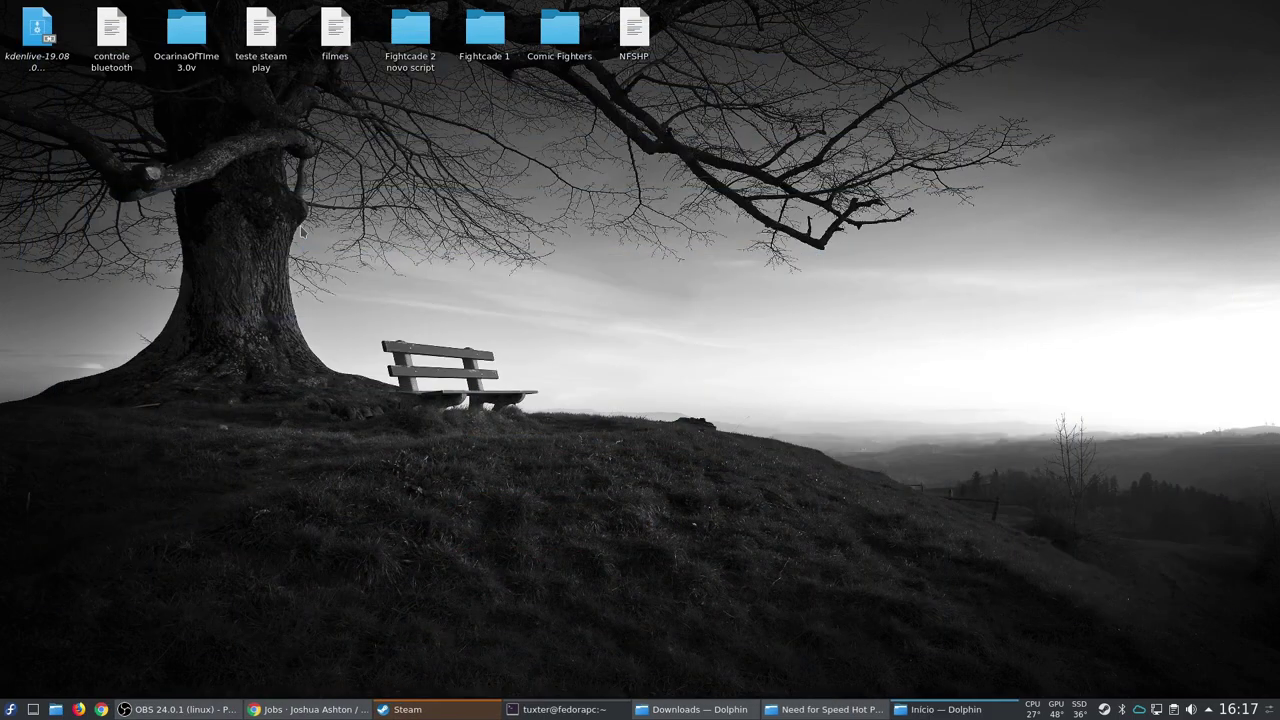
right_click(1003, 9)
mouse_move(1010, 14)
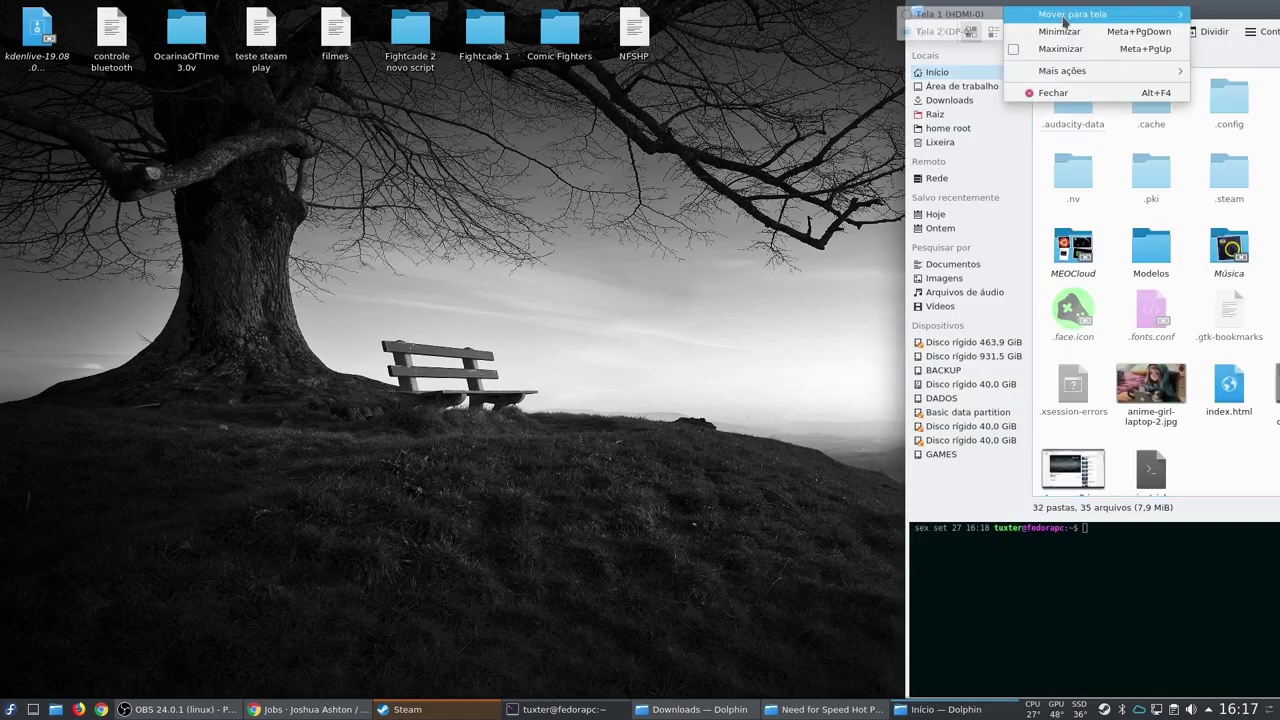
left_click(948, 14)
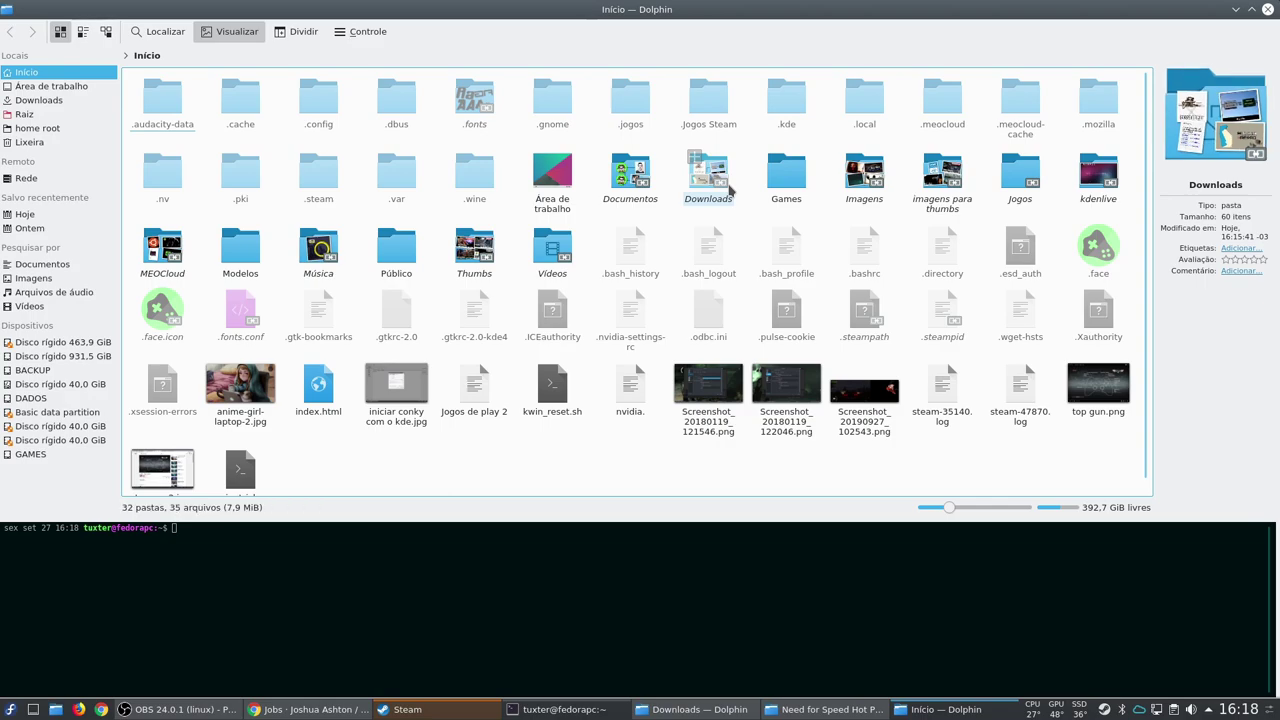
Step: Hide the hidden files in the home folder and open the archive d9vk-0.21.tar.gz from the Downloads folder
key("ctrl+h")
key("ctrl+h")
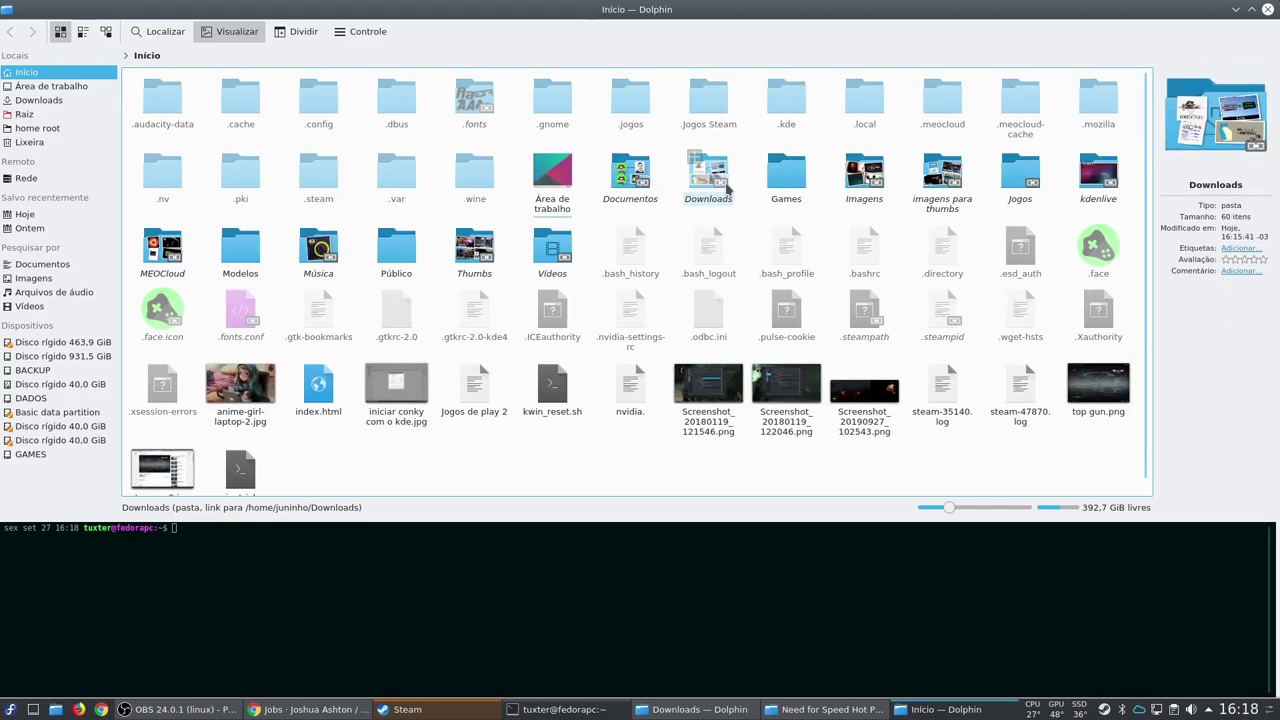
key("ctrl+h")
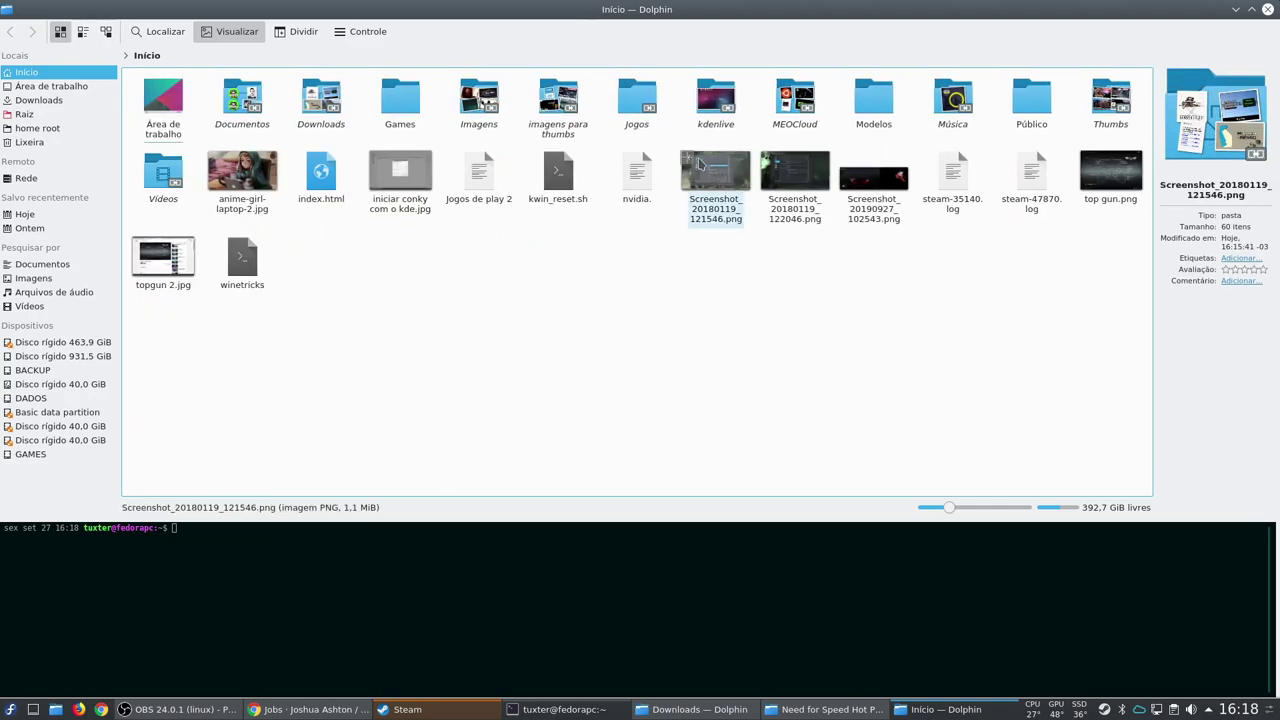
left_click(321, 100)
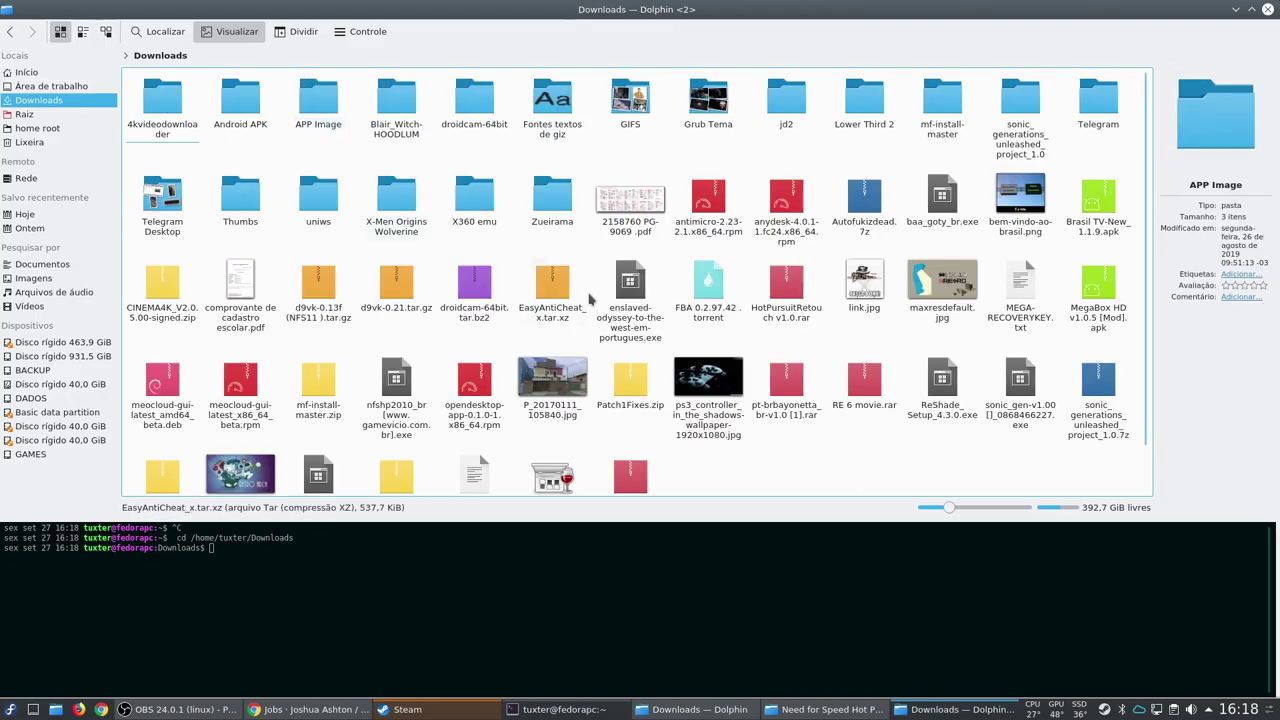
left_click(397, 310)
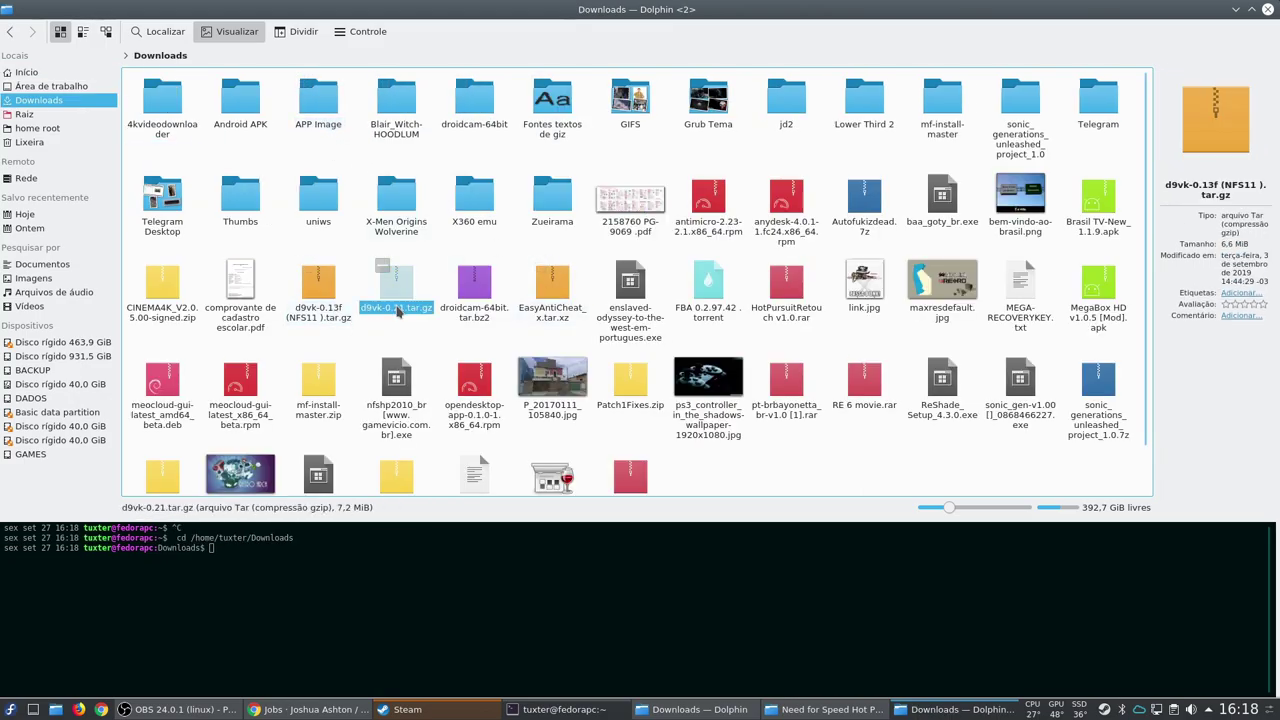
double_click(397, 310)
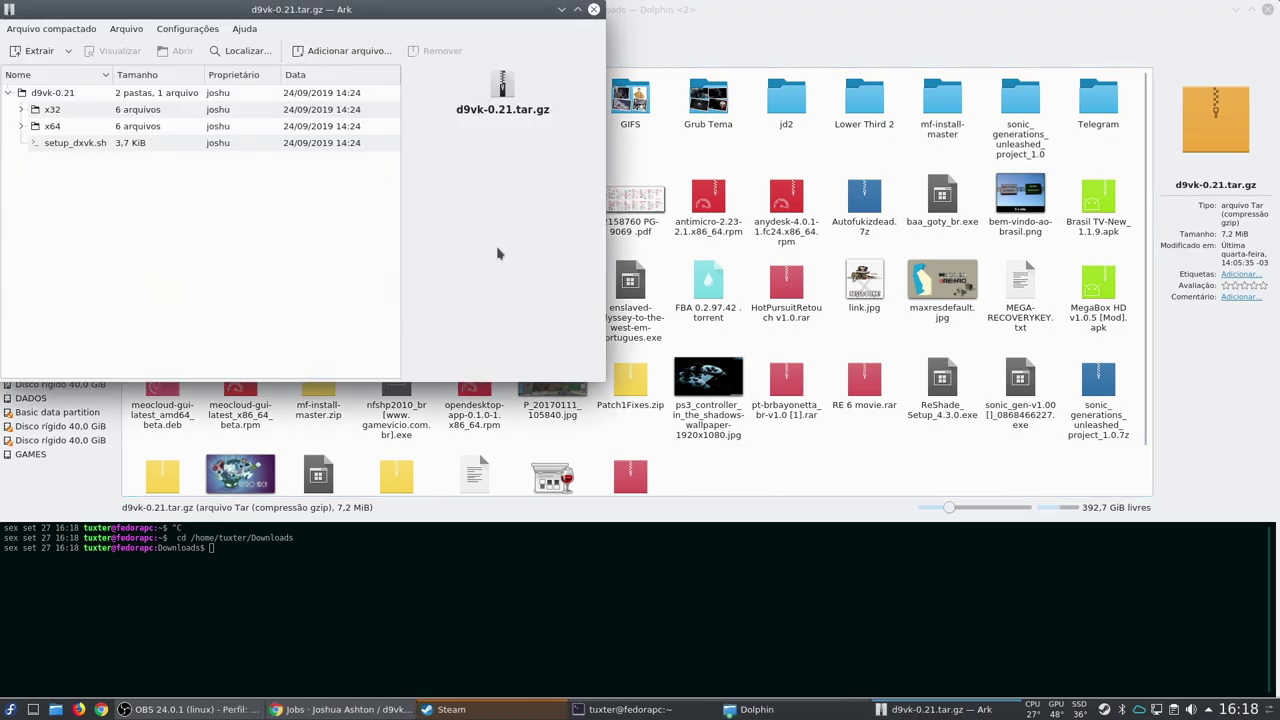
left_click_drag(438, 12, 595, 104)
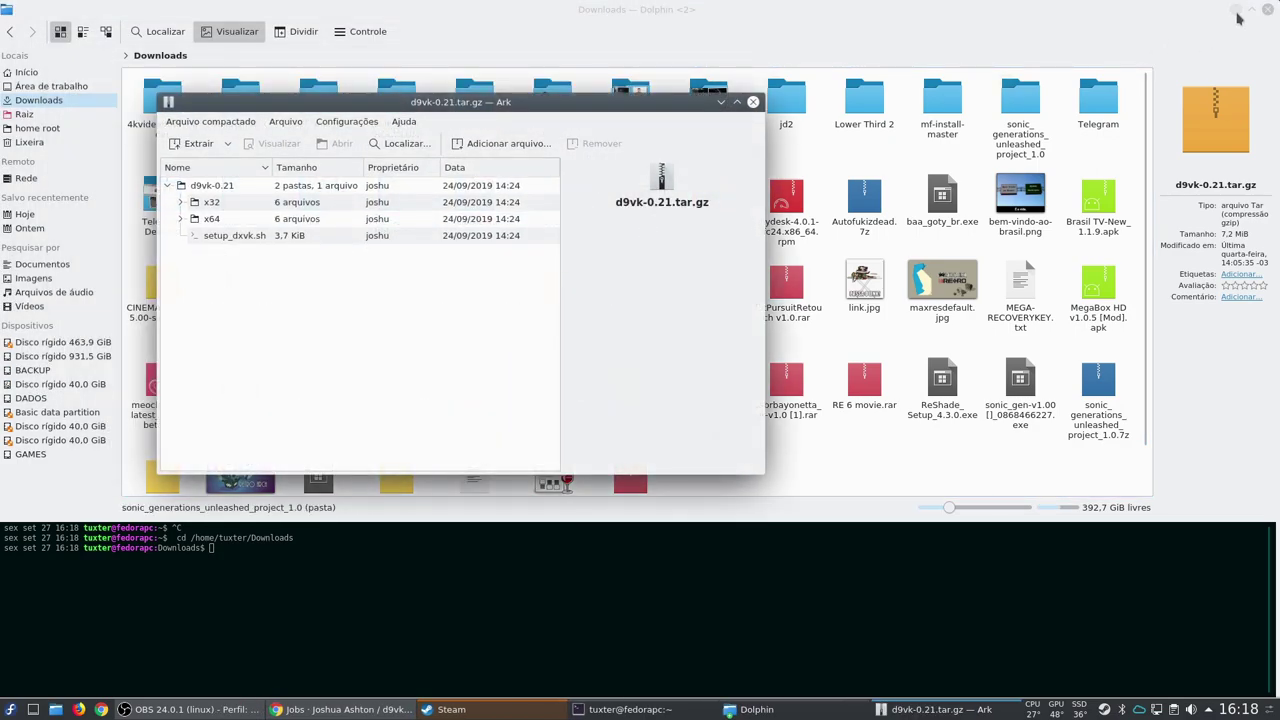
Step: Close both Downloads windows and bring up the Need for Speed Hot Pursuit folder with the d9vk-0.21.tar.gz window over it
left_click(1237, 9)
left_click(740, 709)
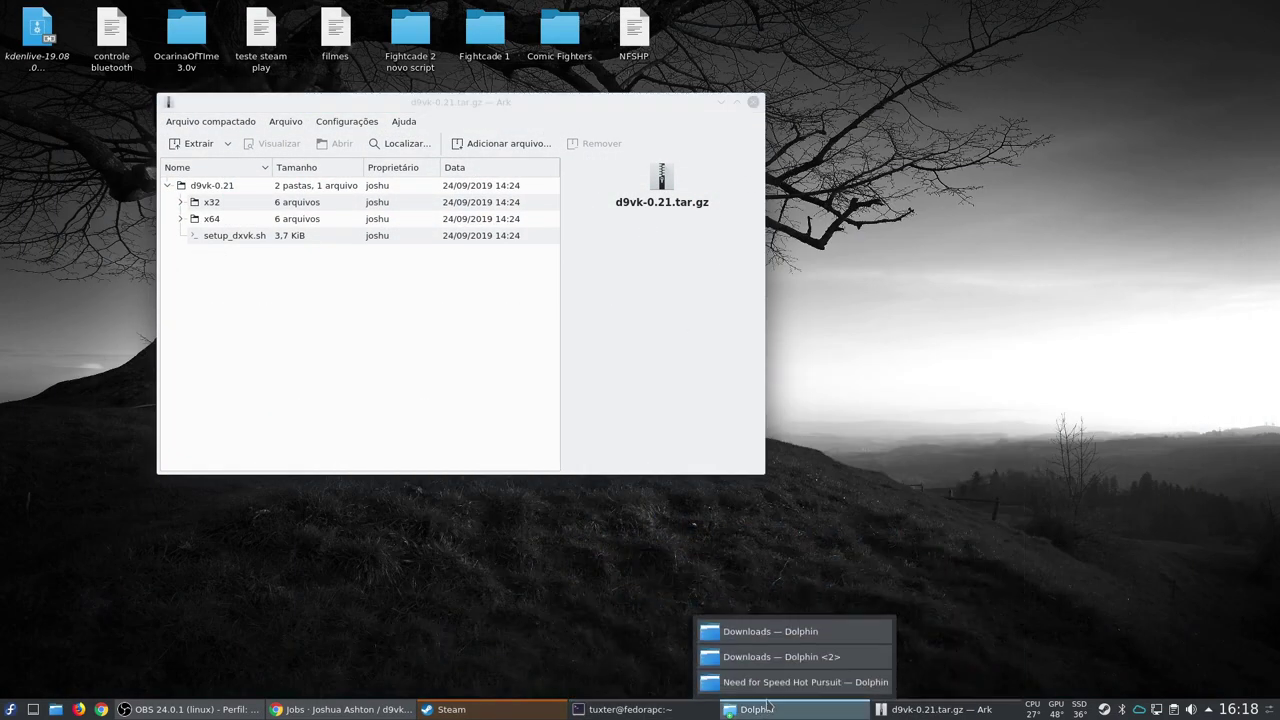
left_click(781, 657)
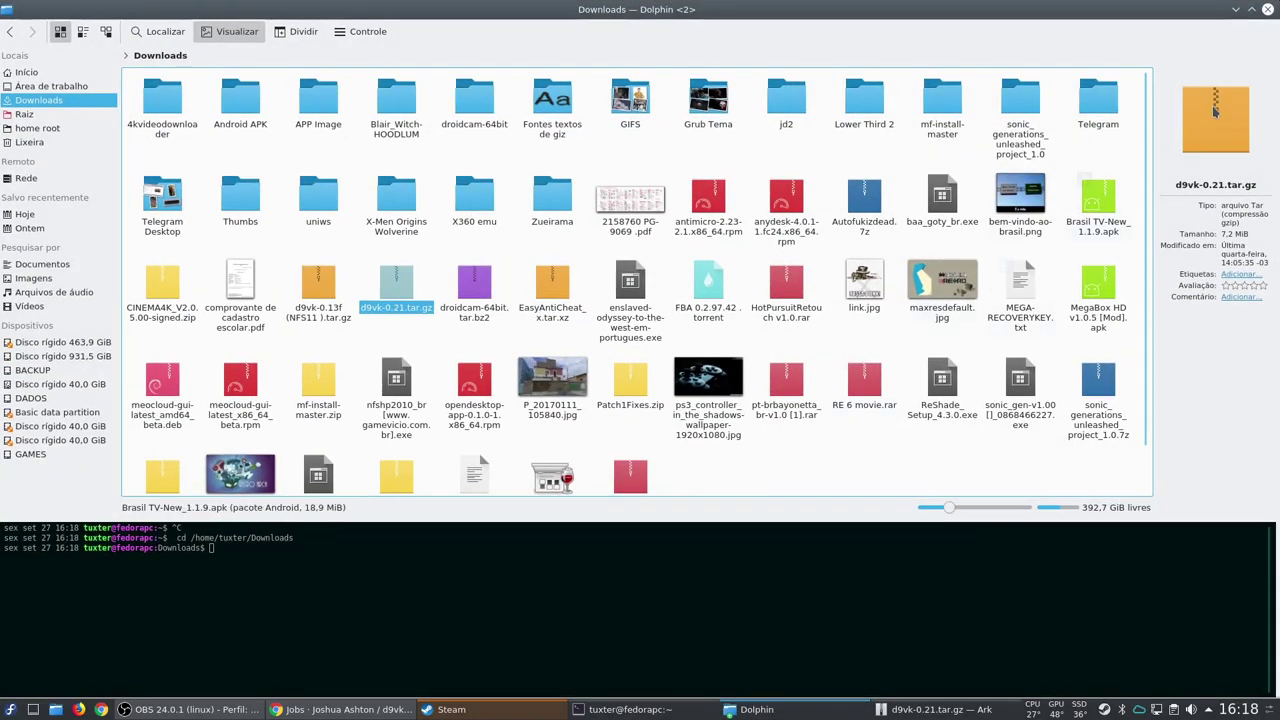
left_click(1267, 9)
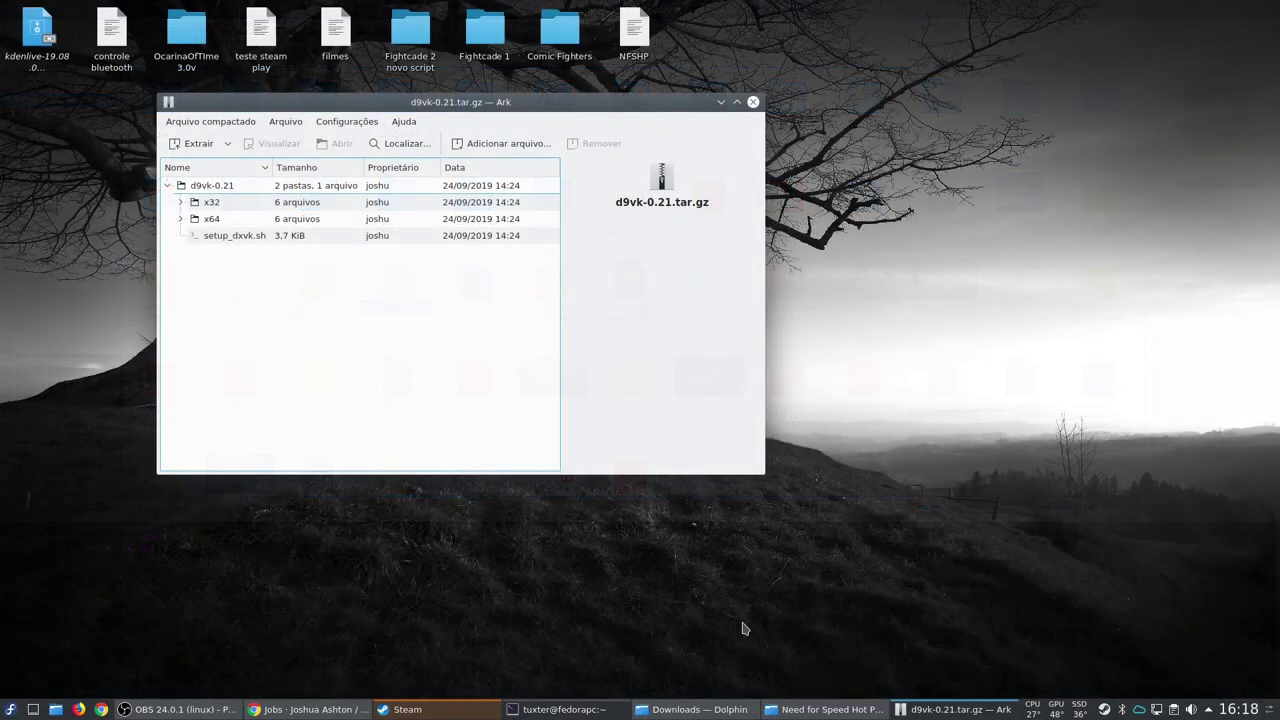
left_click(693, 711)
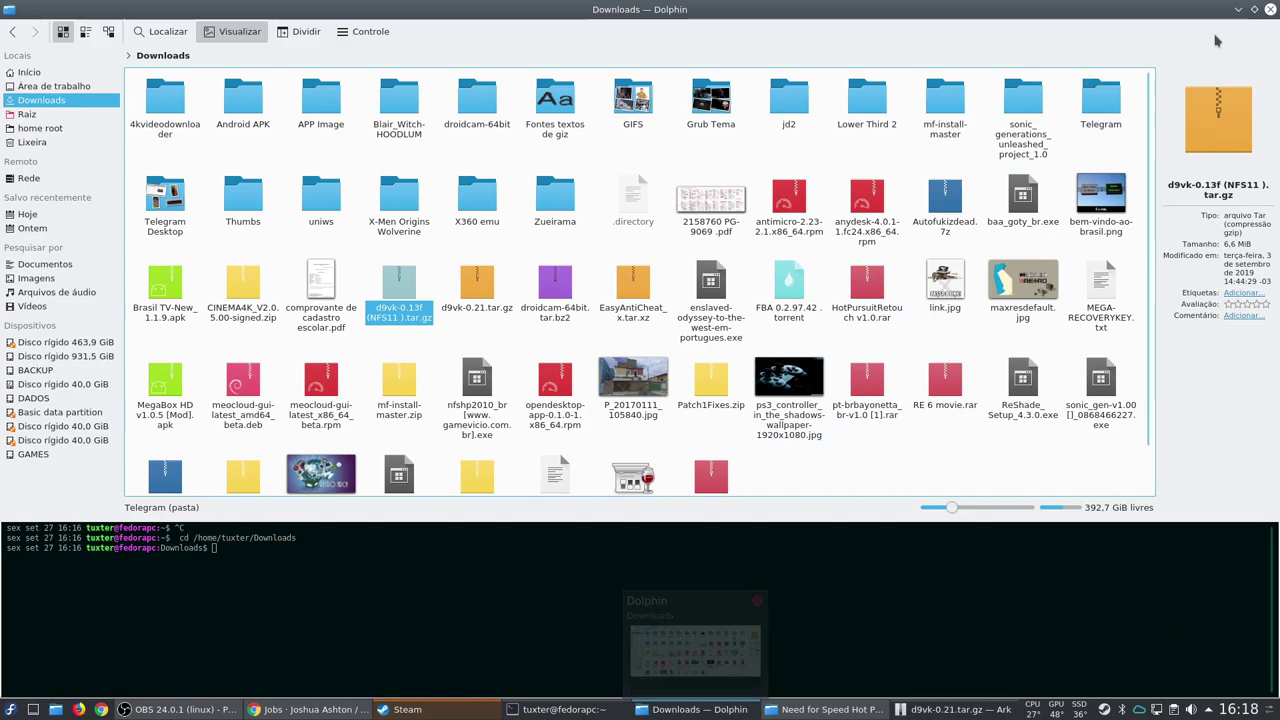
left_click(1268, 10)
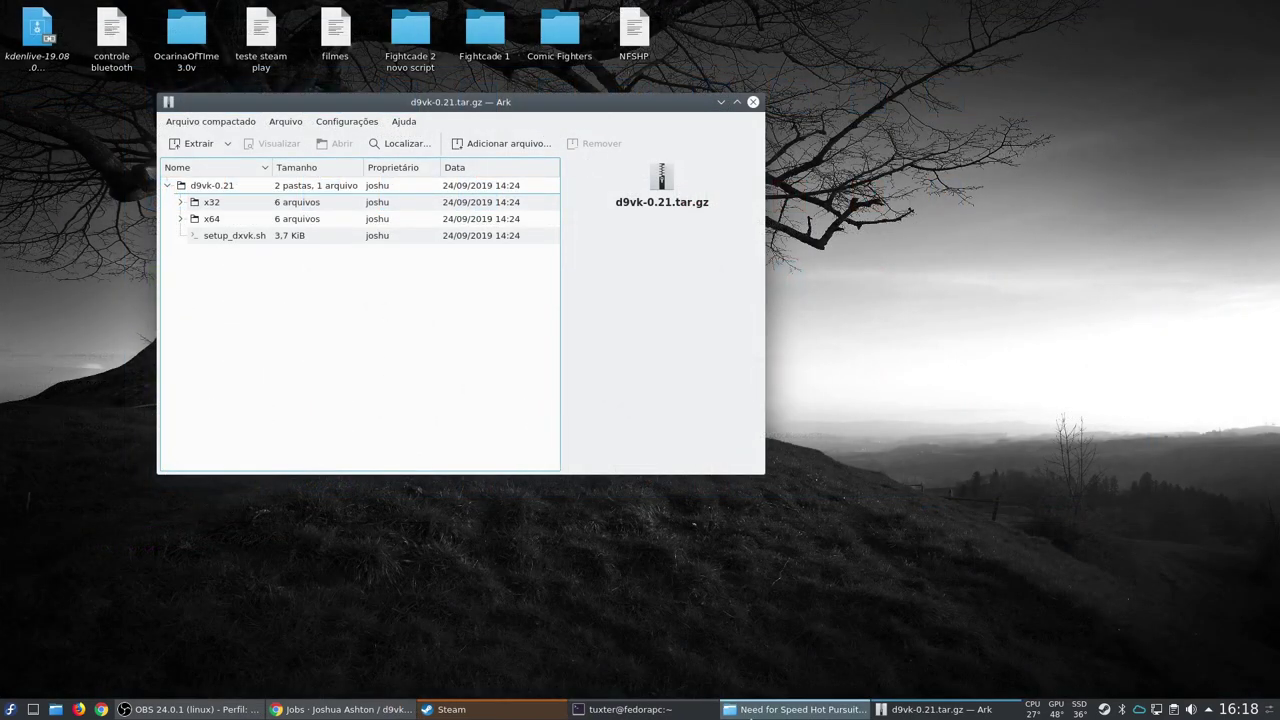
left_click(795, 709)
left_click(986, 711)
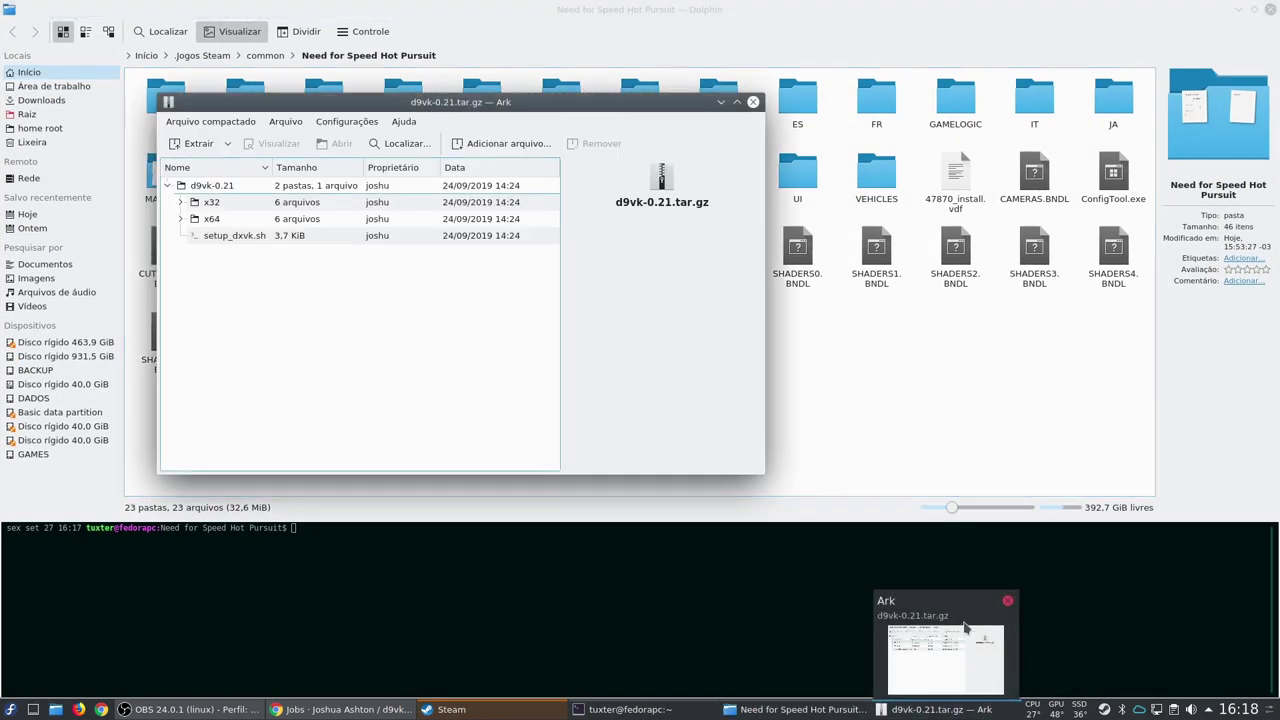
Step: Try to extract d3d9.dll from the archive's x32 folder into the Need for Speed Hot Pursuit folder, cancelling the overwrite
left_click(181, 203)
left_click_drag(286, 107, 690, 59)
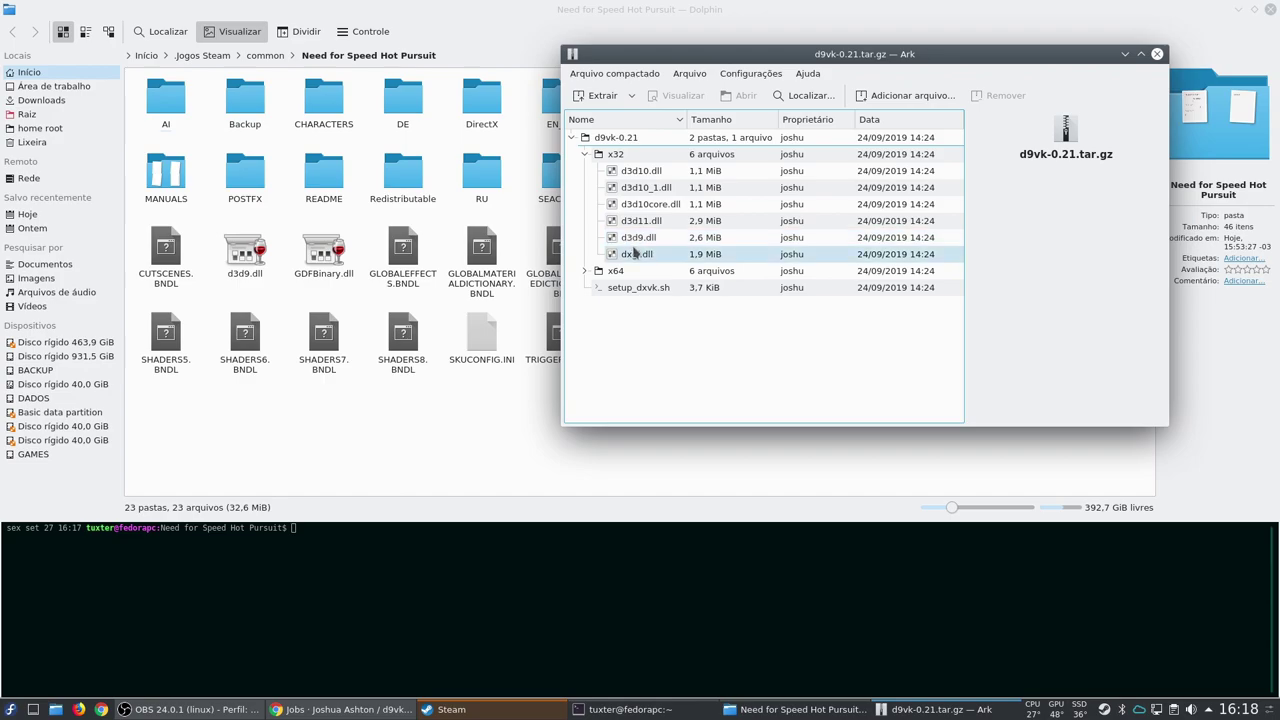
left_click(636, 240)
left_click_drag(641, 243, 470, 441)
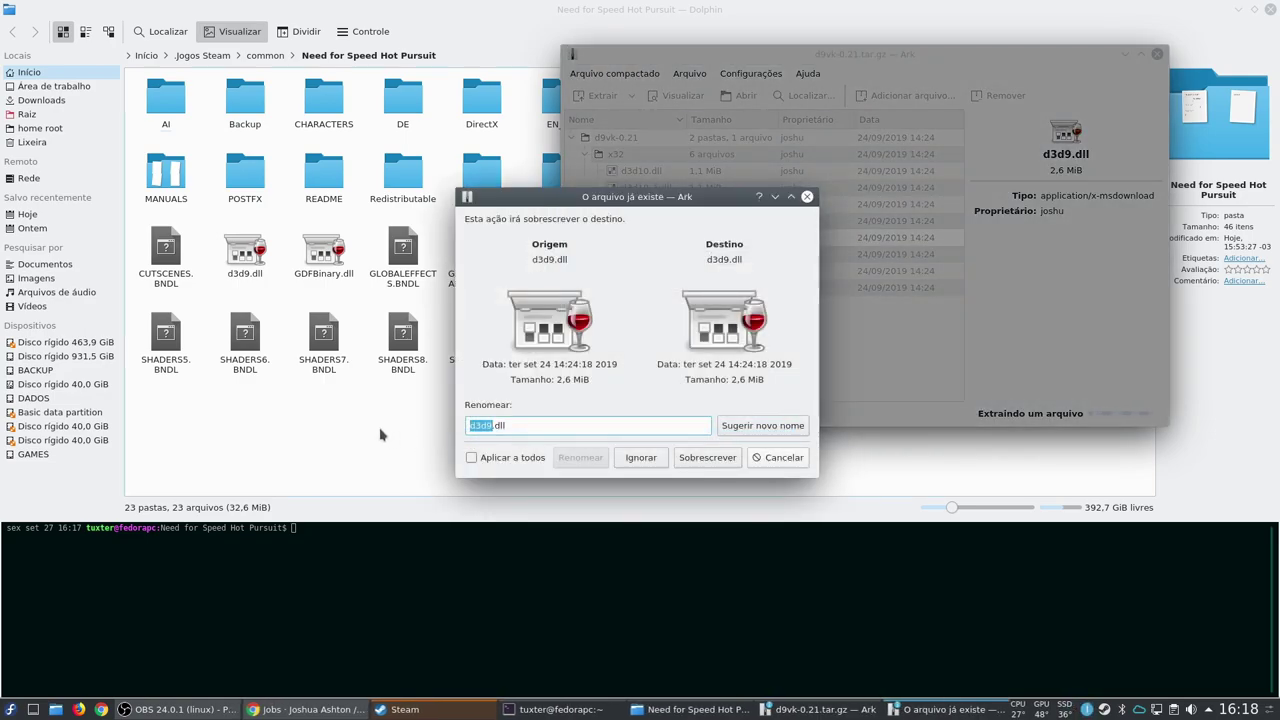
left_click(383, 437)
left_click(950, 710)
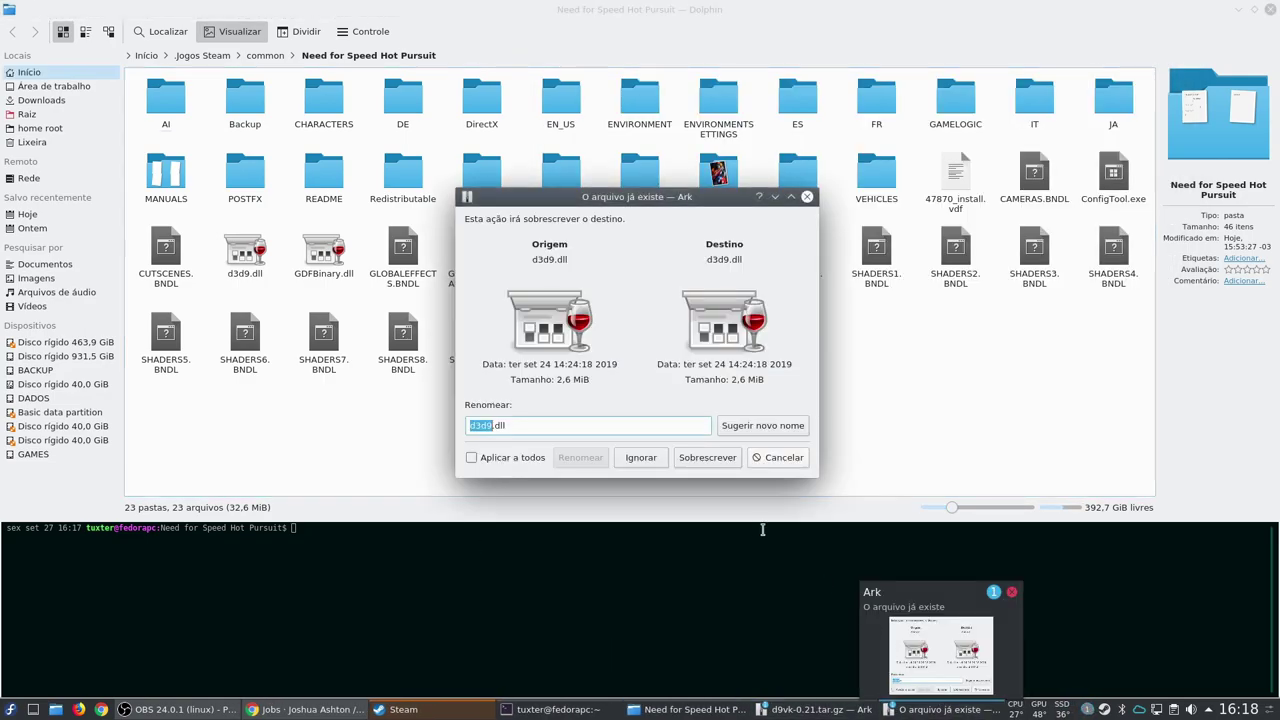
left_click(775, 457)
Step: Close the archive and game folder windows, and switch to Steam to open the launch options of Need for Speed: Hot Pursuit
left_click(1156, 54)
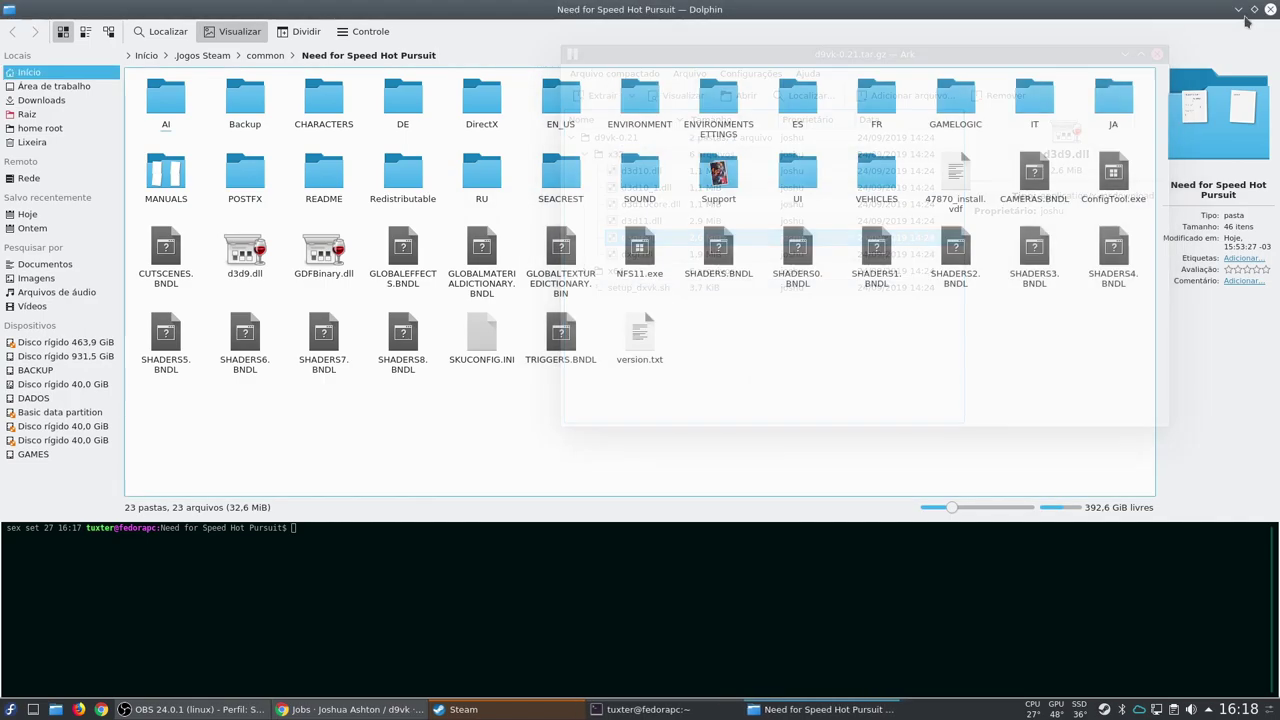
left_click(1255, 10)
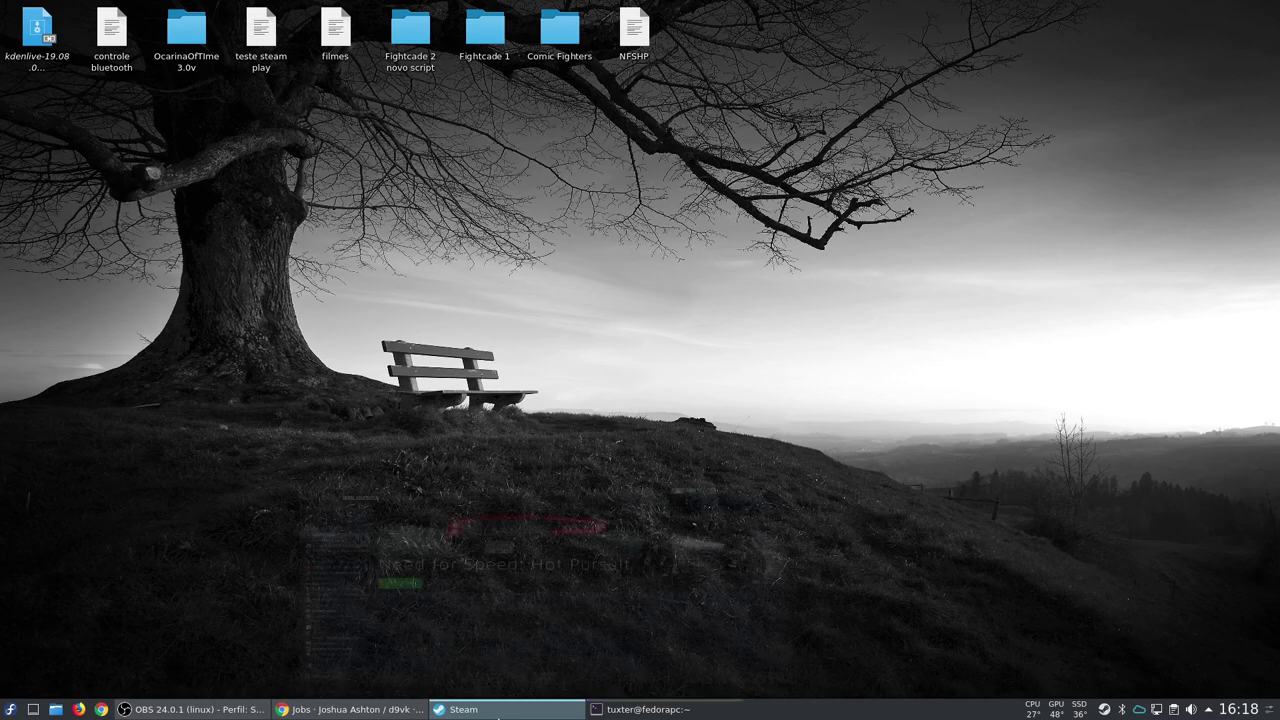
left_click(502, 712)
right_click(115, 172)
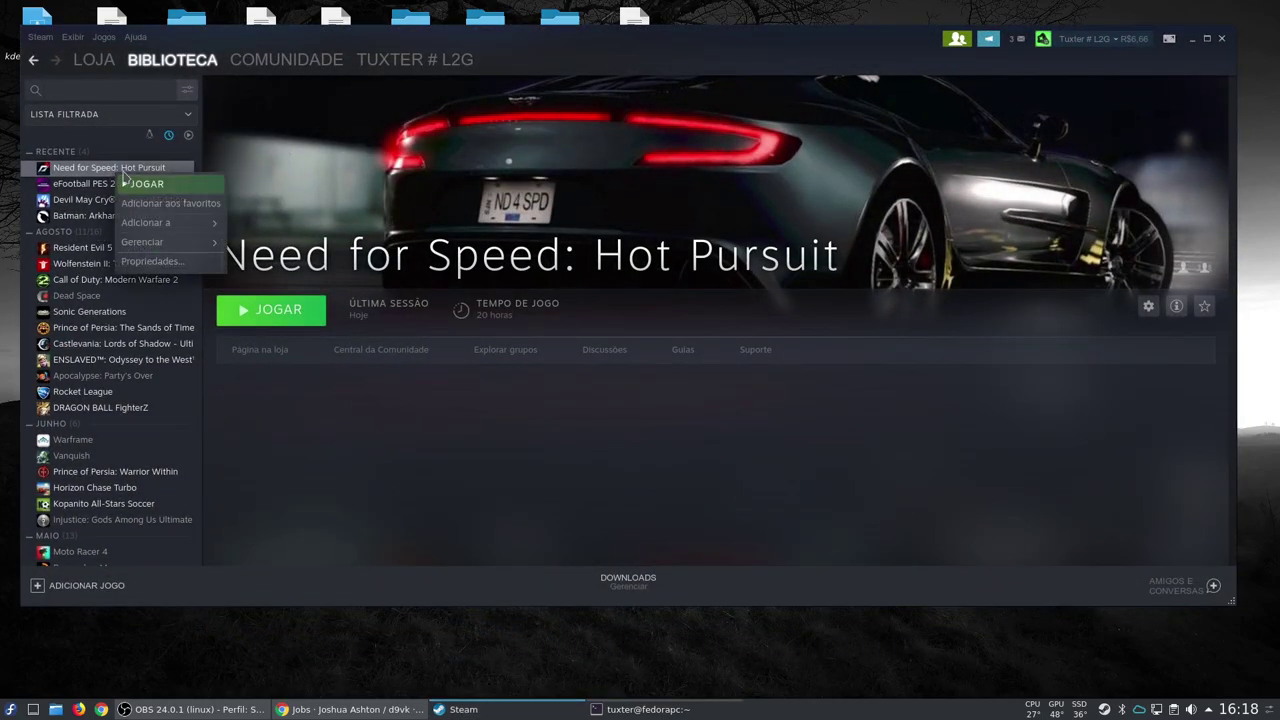
left_click(235, 258)
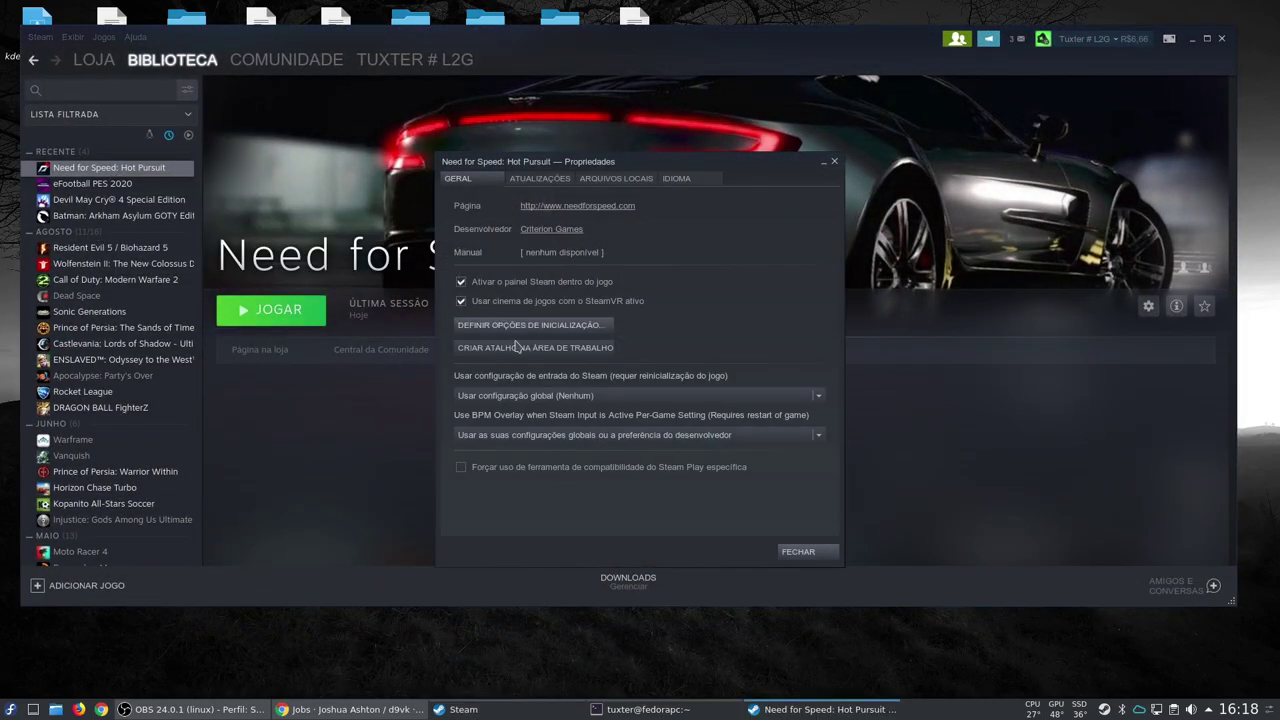
left_click(540, 325)
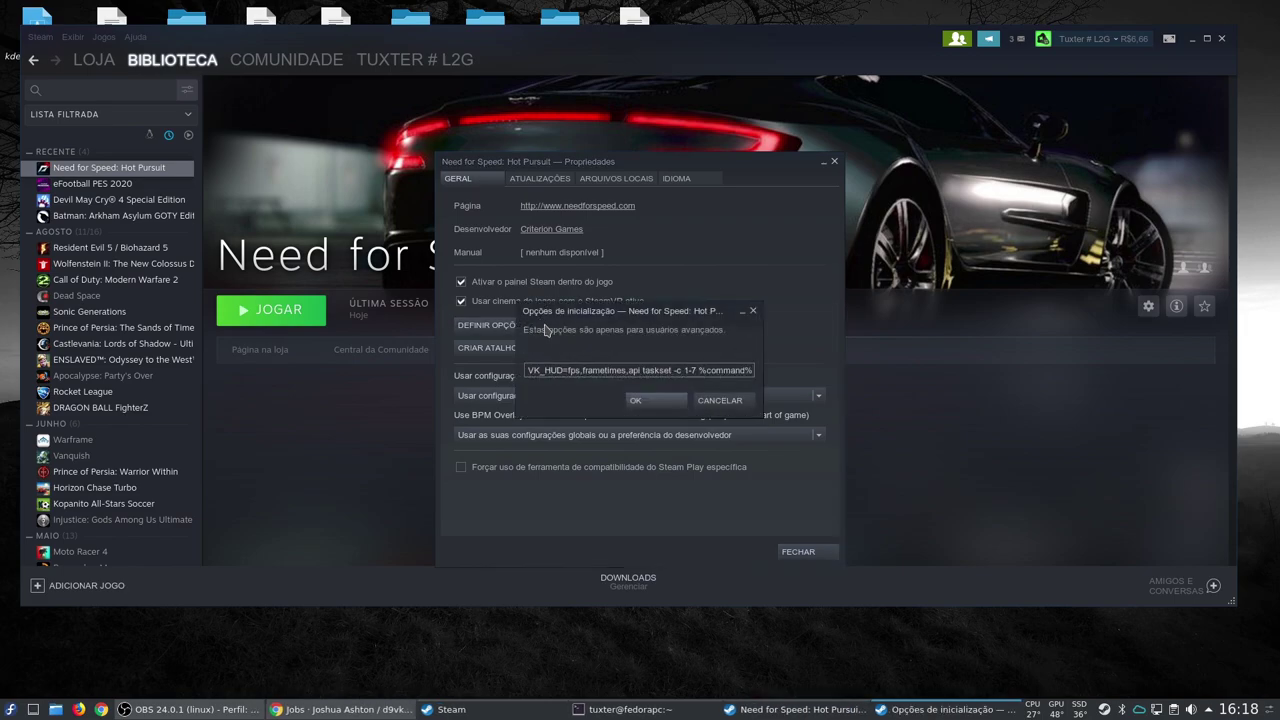
Step: Clear the existing launch options of Need for Speed: Hot Pursuit and open the NFSHP text file from the desktop
left_click(713, 372)
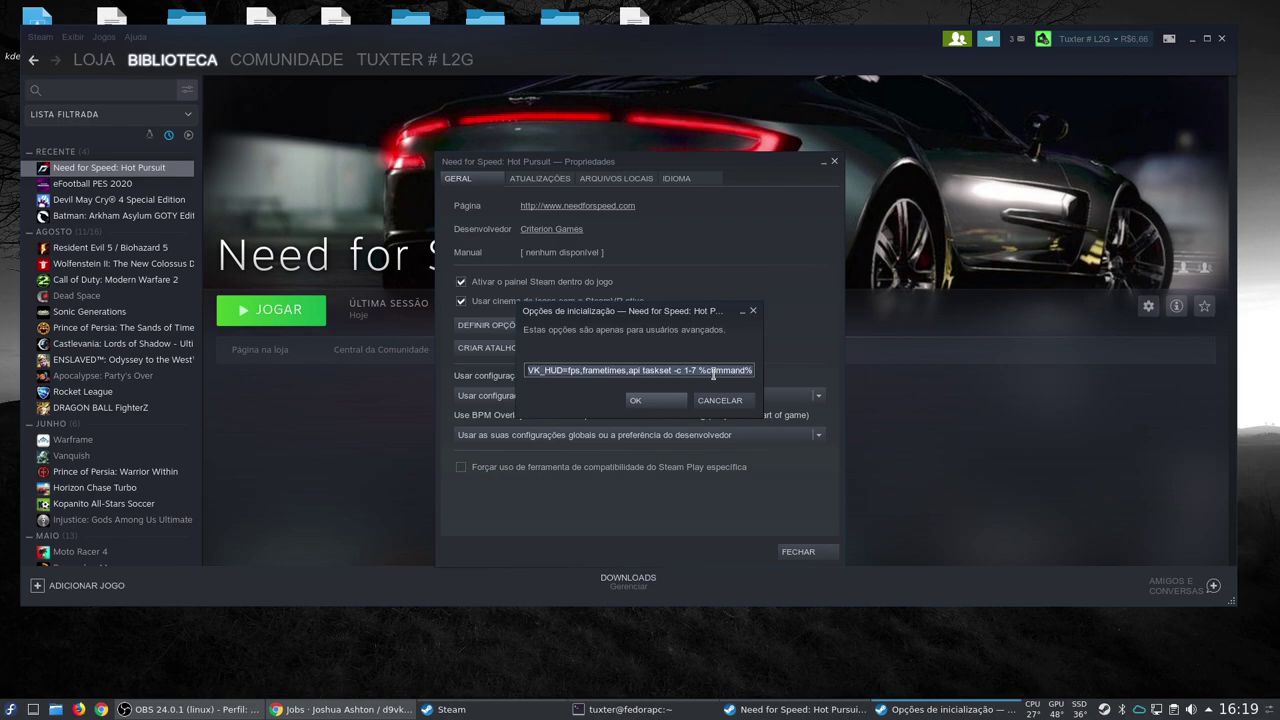
key("BackSpace")
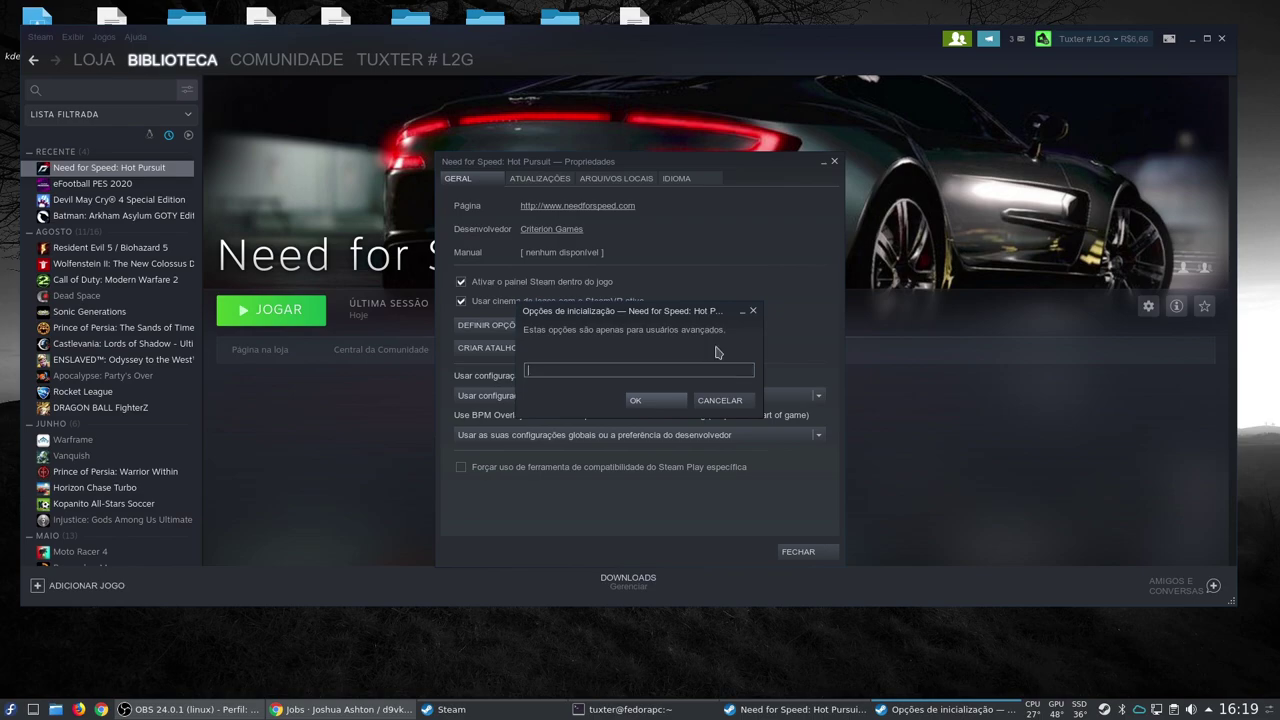
left_click_drag(640, 16, 655, 35)
double_click(638, 15)
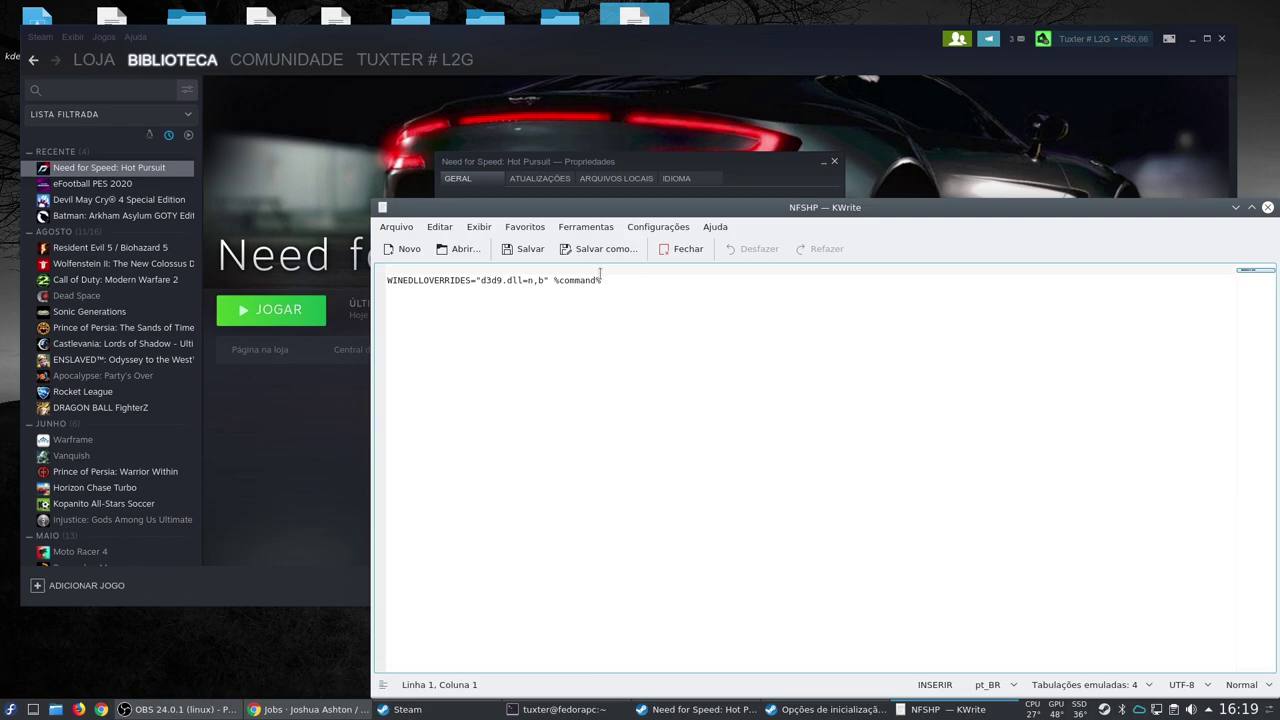
Step: Copy the line WINEDLLOVERRIDES="d3d9.dll=n,b" %command% from the NFSHP file and close the file
triple_click(607, 281)
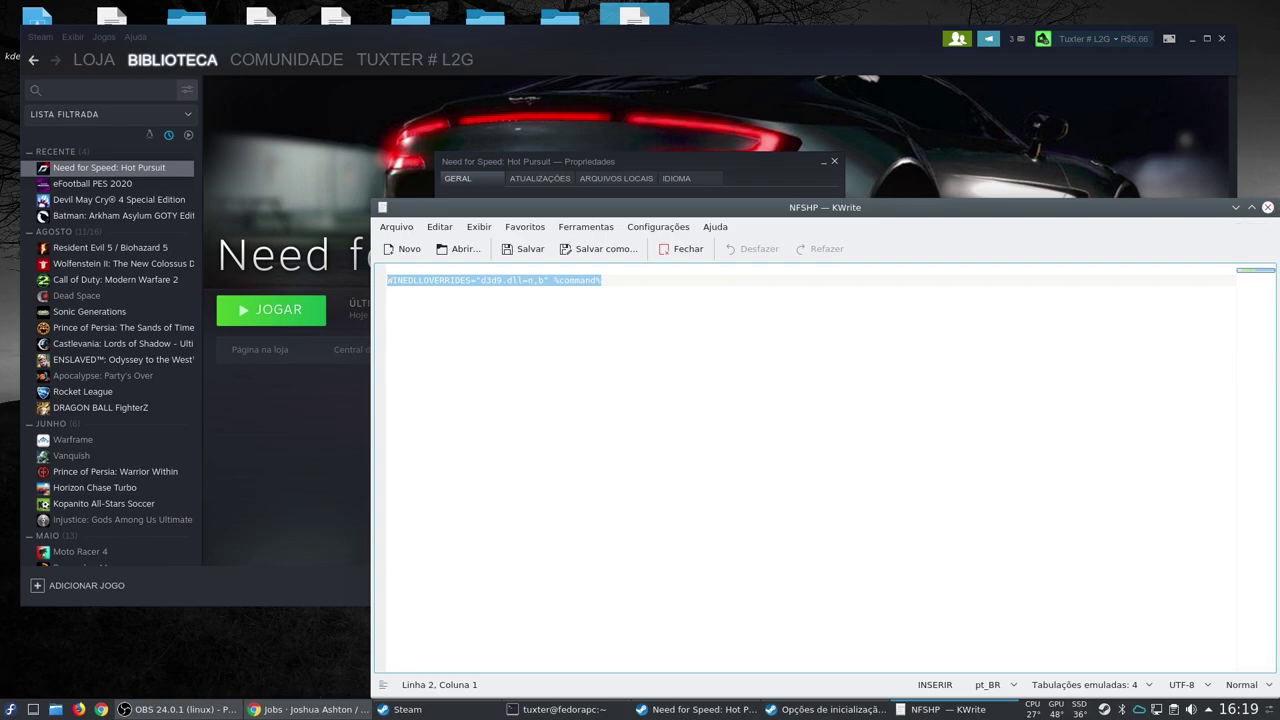
left_click(497, 295)
left_click_drag(655, 290, 387, 283)
left_click(588, 285)
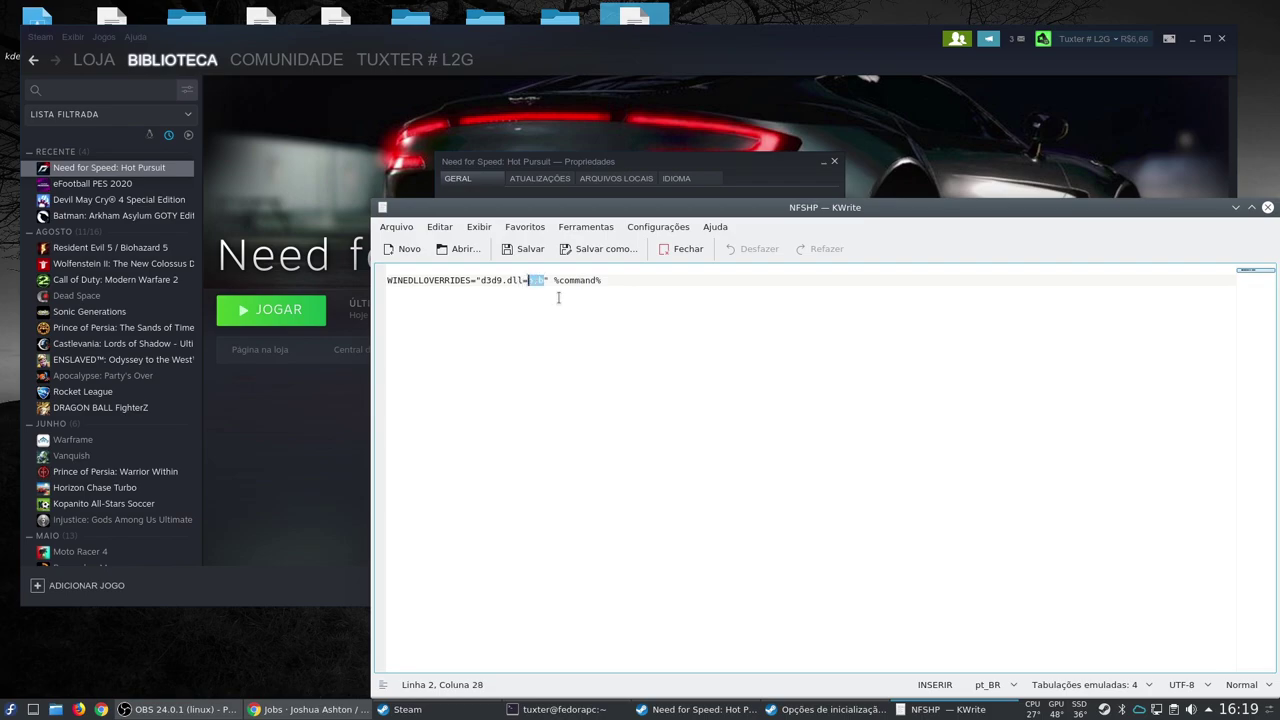
left_click_drag(620, 283, 386, 281)
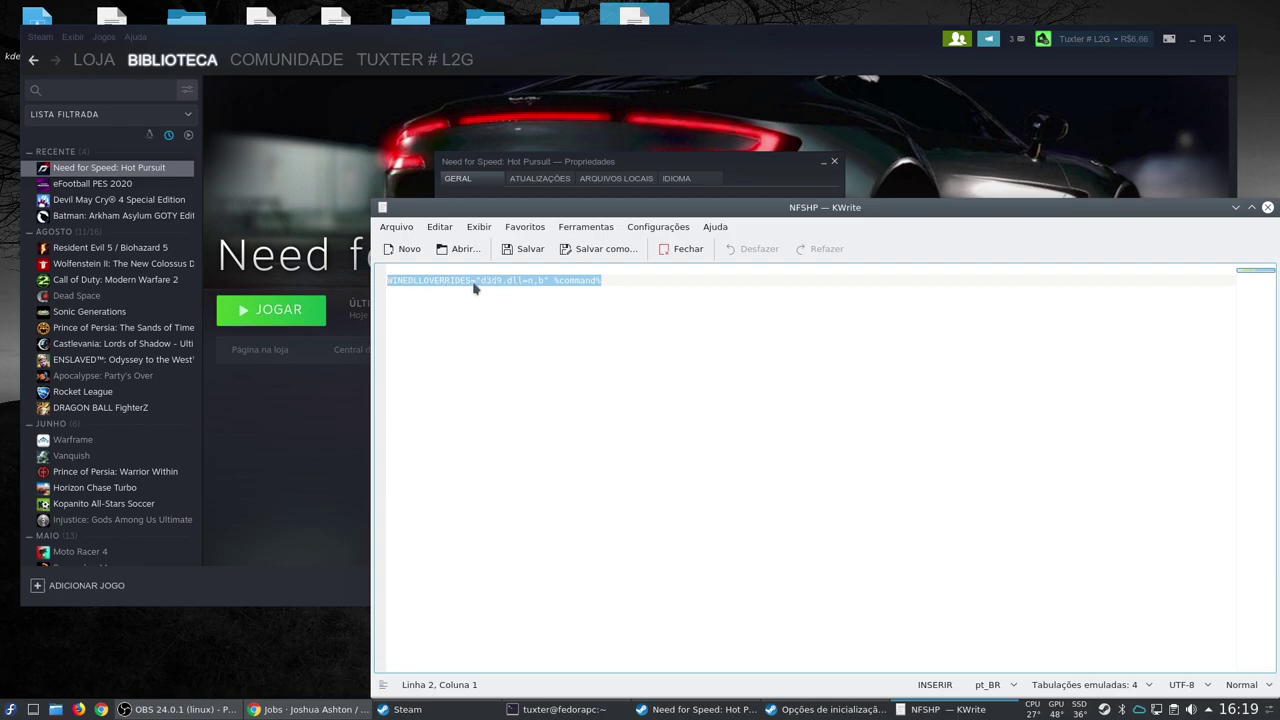
right_click(550, 286)
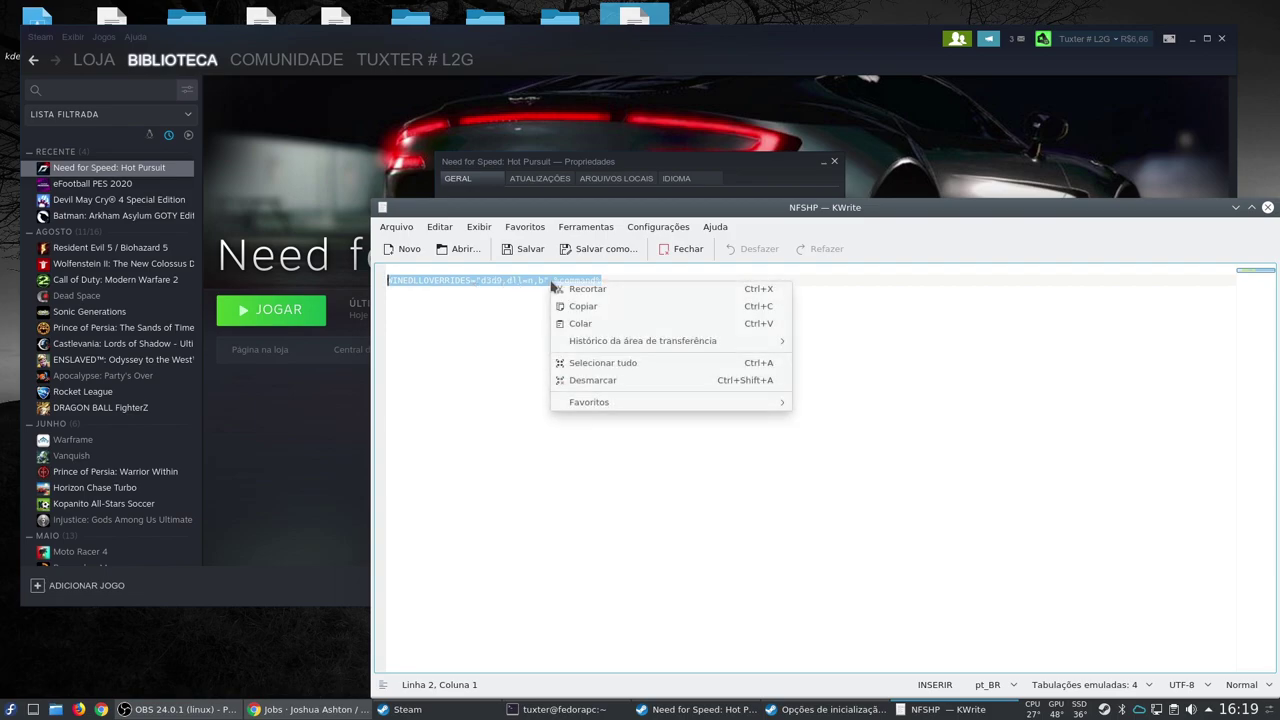
left_click(583, 307)
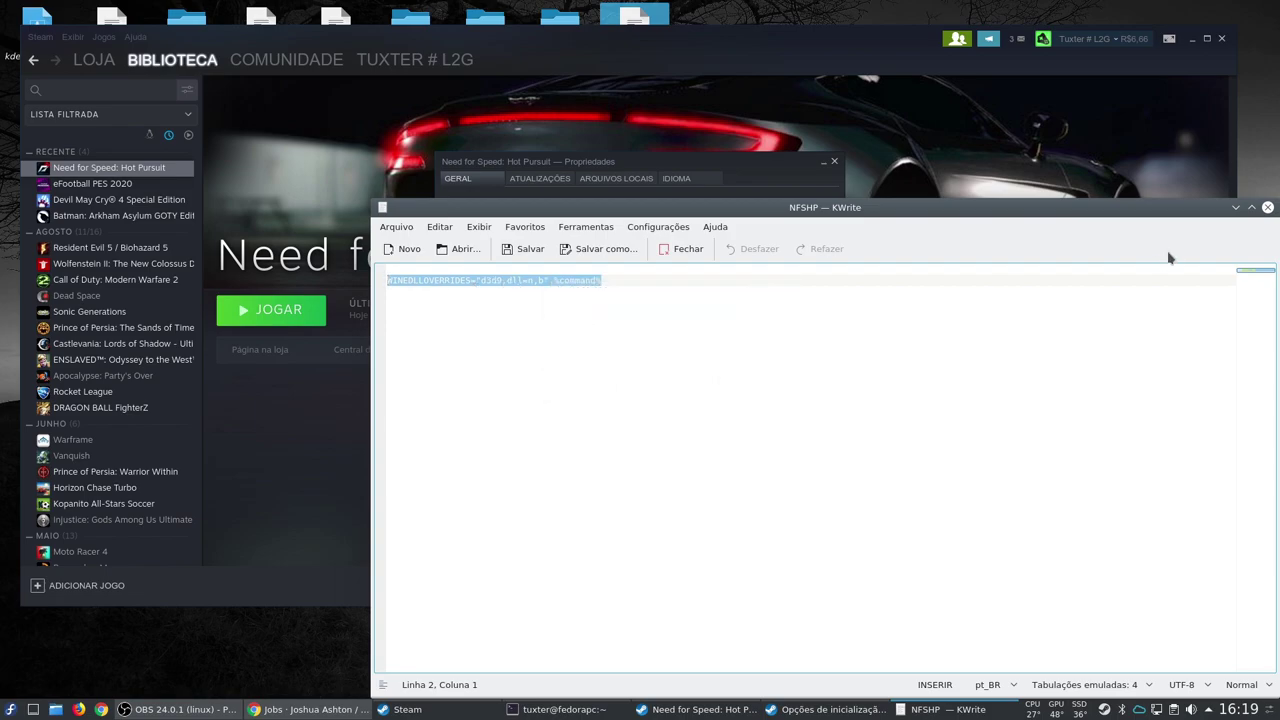
left_click(1268, 208)
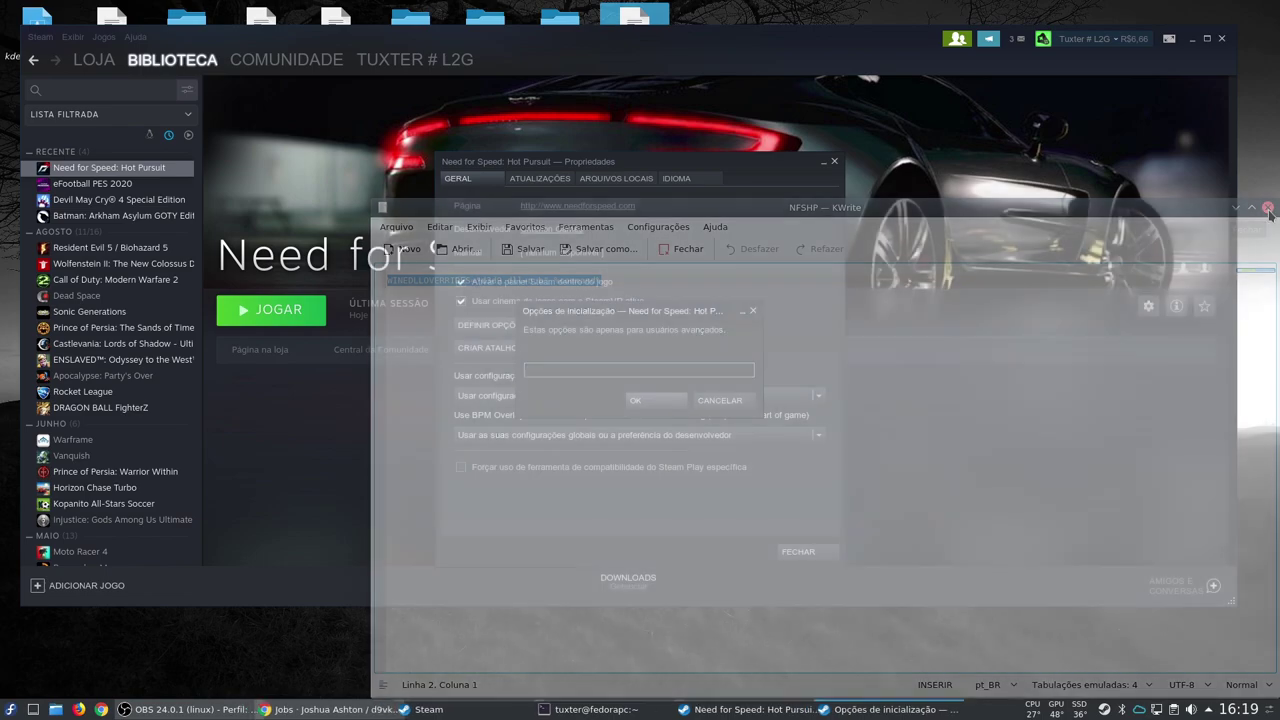
Step: Set the game's launch options to WINEDLLOVERRIDES="d3d9.dll=n,b" %command%, confirm them and close the game properties
key("ctrl+v")
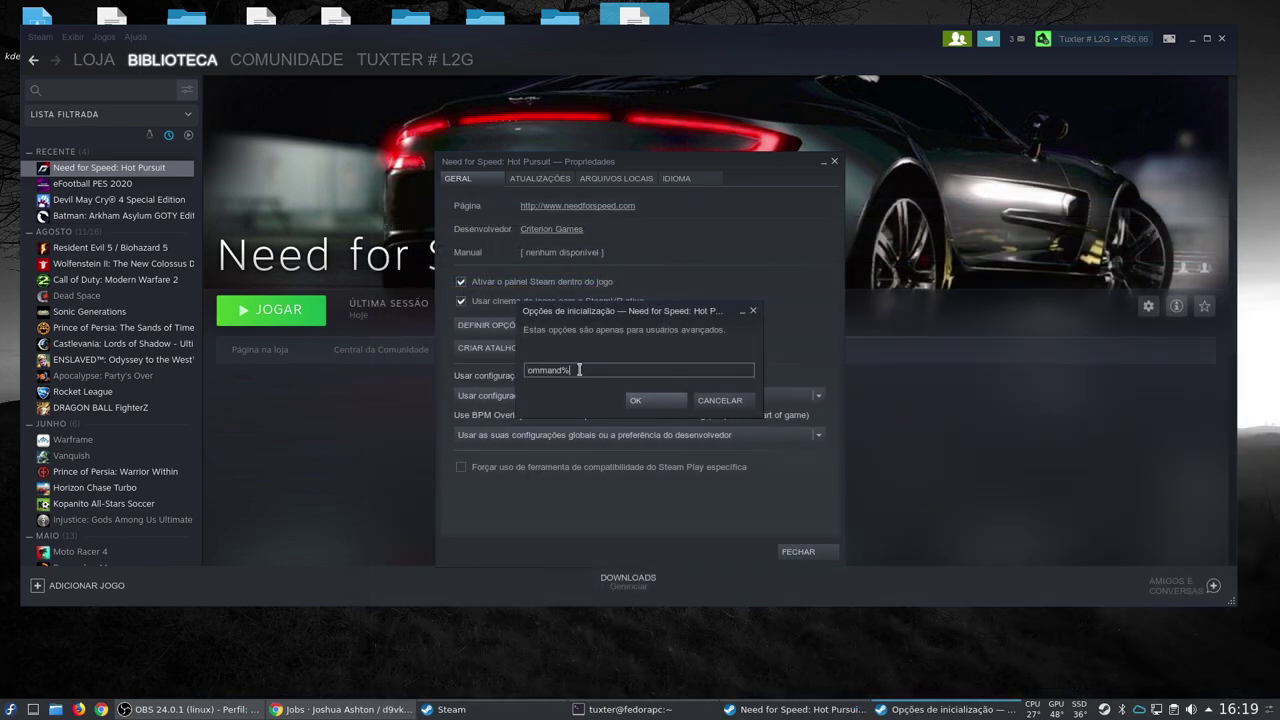
key("Home")
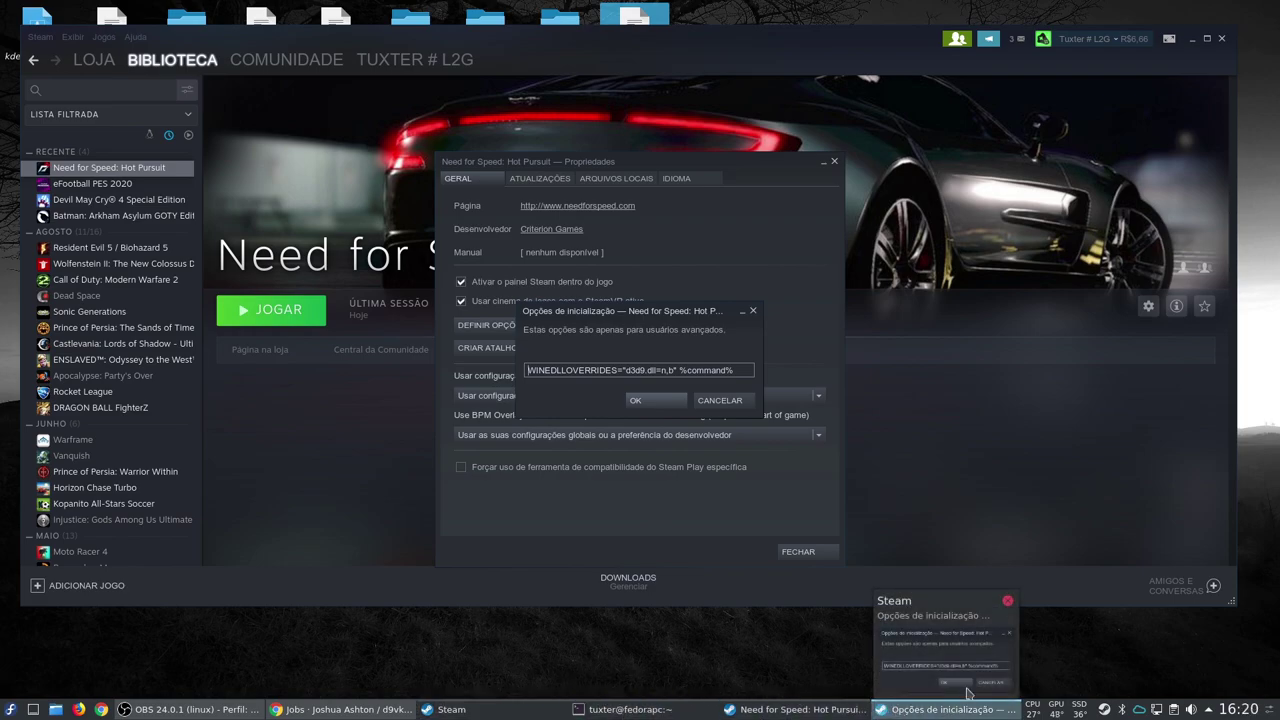
left_click(651, 400)
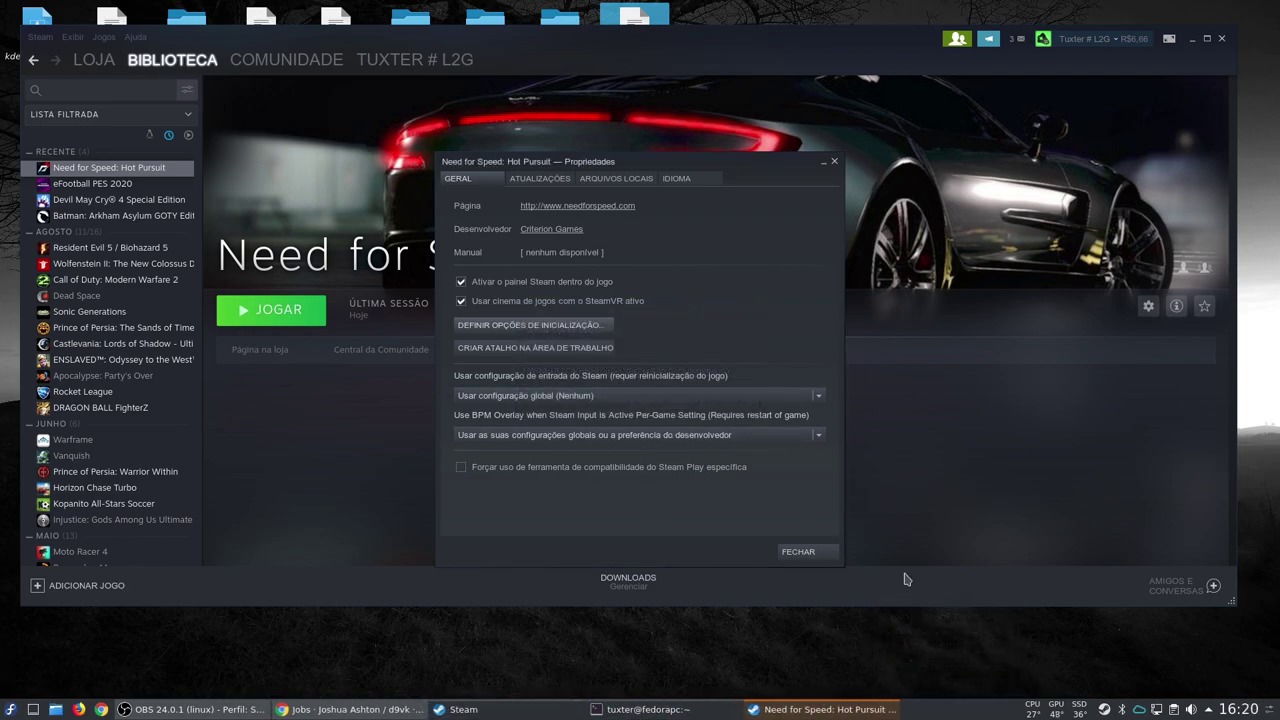
left_click(826, 560)
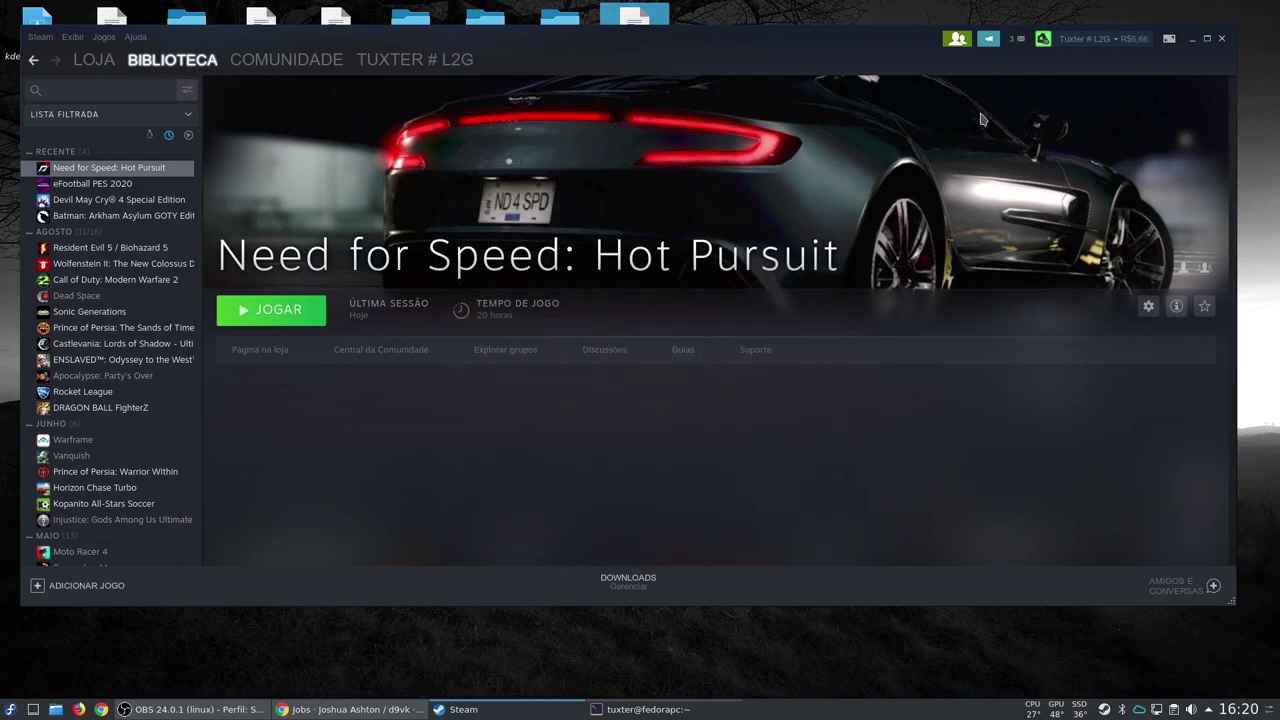
Step: Minimize Steam and open the "teste steam play" note from the desktop at its closing need for speed section
left_click(1192, 40)
right_click(678, 342)
left_click(650, 520)
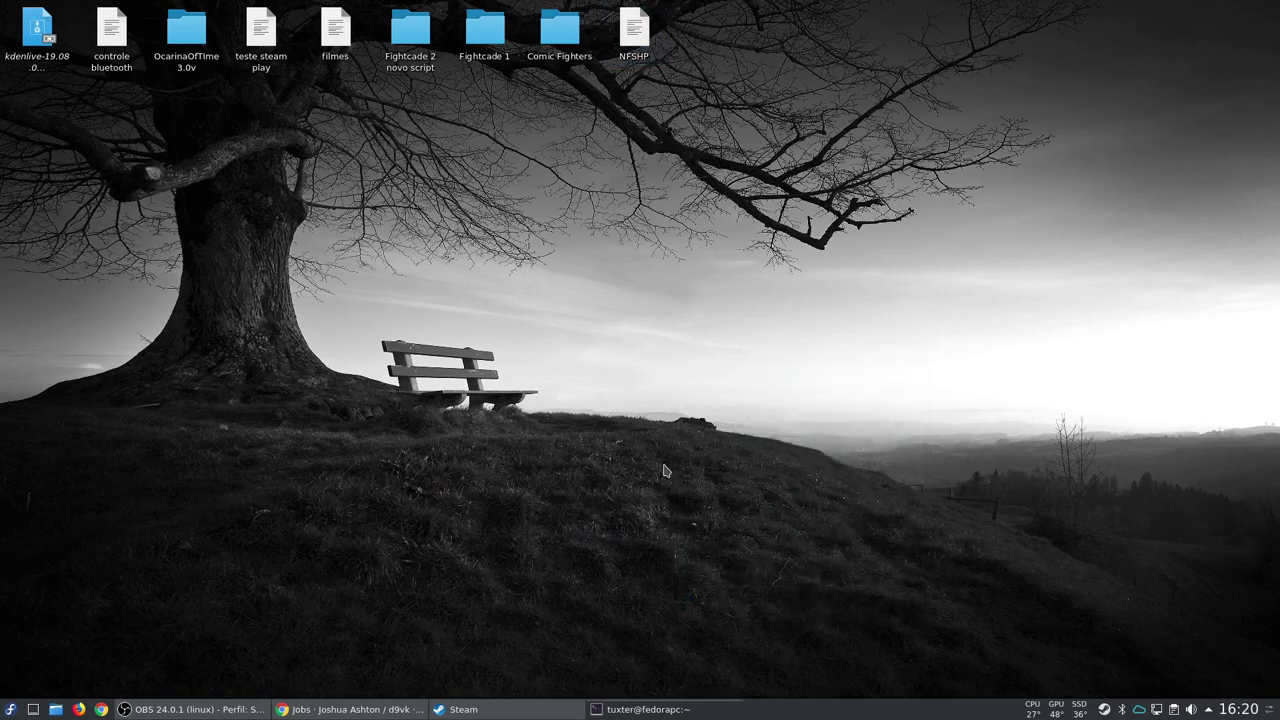
left_click(263, 60)
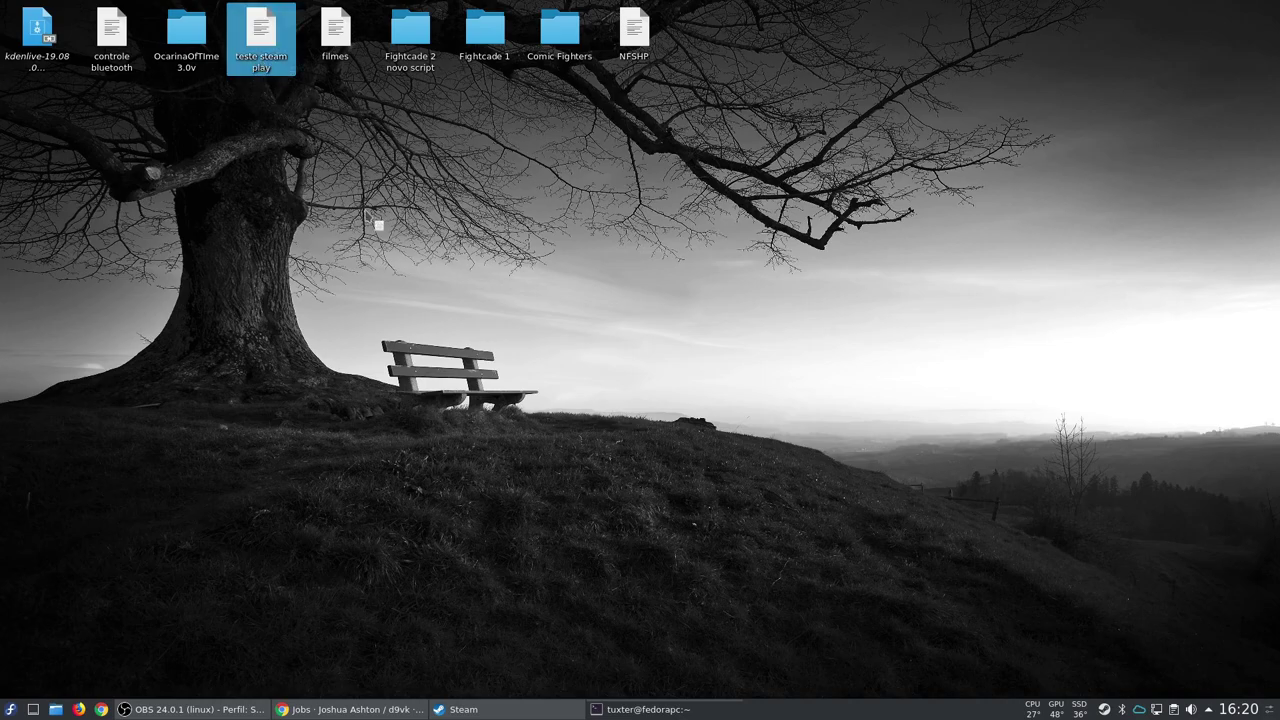
scroll(665, 430, "down", 20)
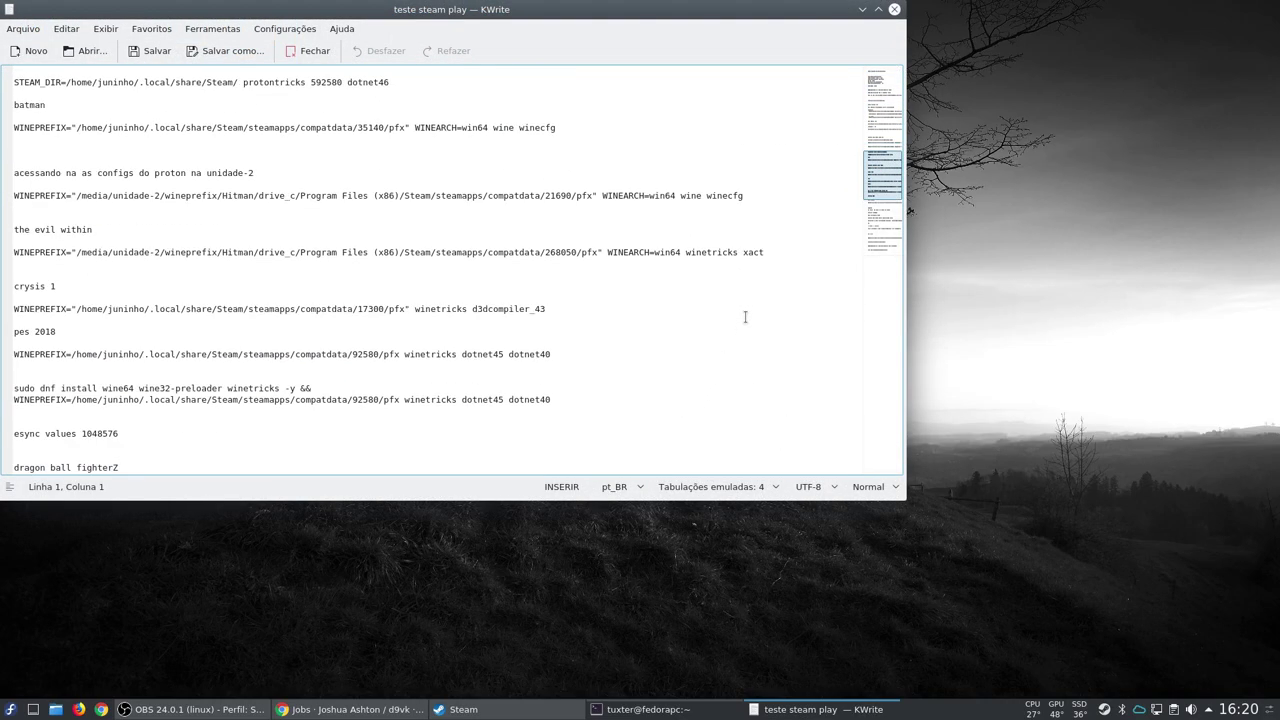
left_click_drag(885, 178, 880, 253)
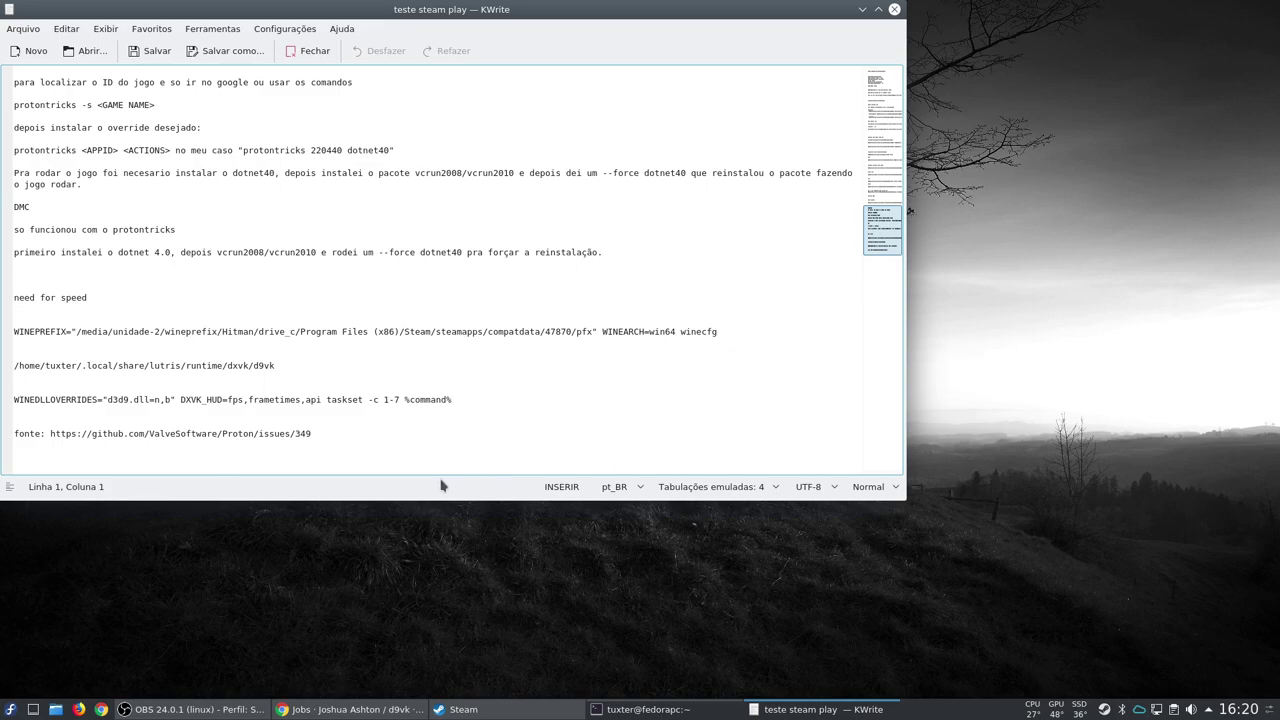
Step: Highlight the DXVK_HUD=fps,frametimes,api and taskset -c 1-7 parts of the need for speed launch line to examine them
left_click(177, 399)
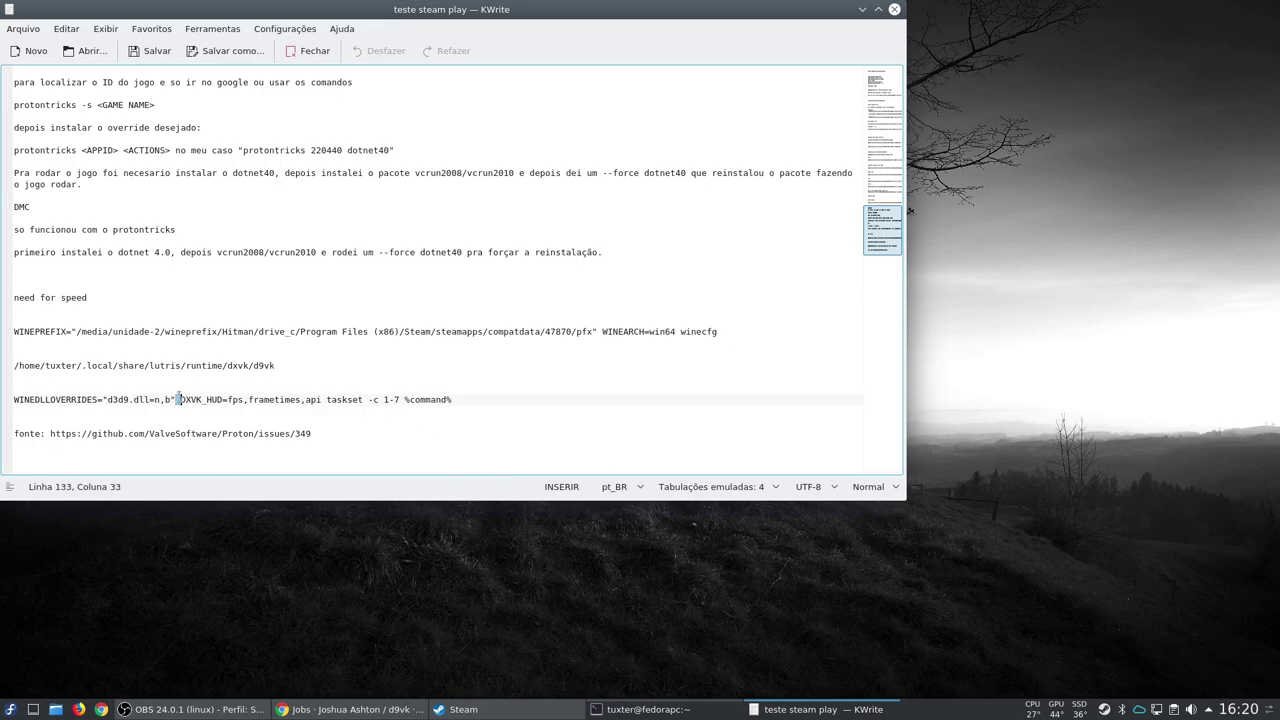
left_click_drag(219, 399, 312, 400)
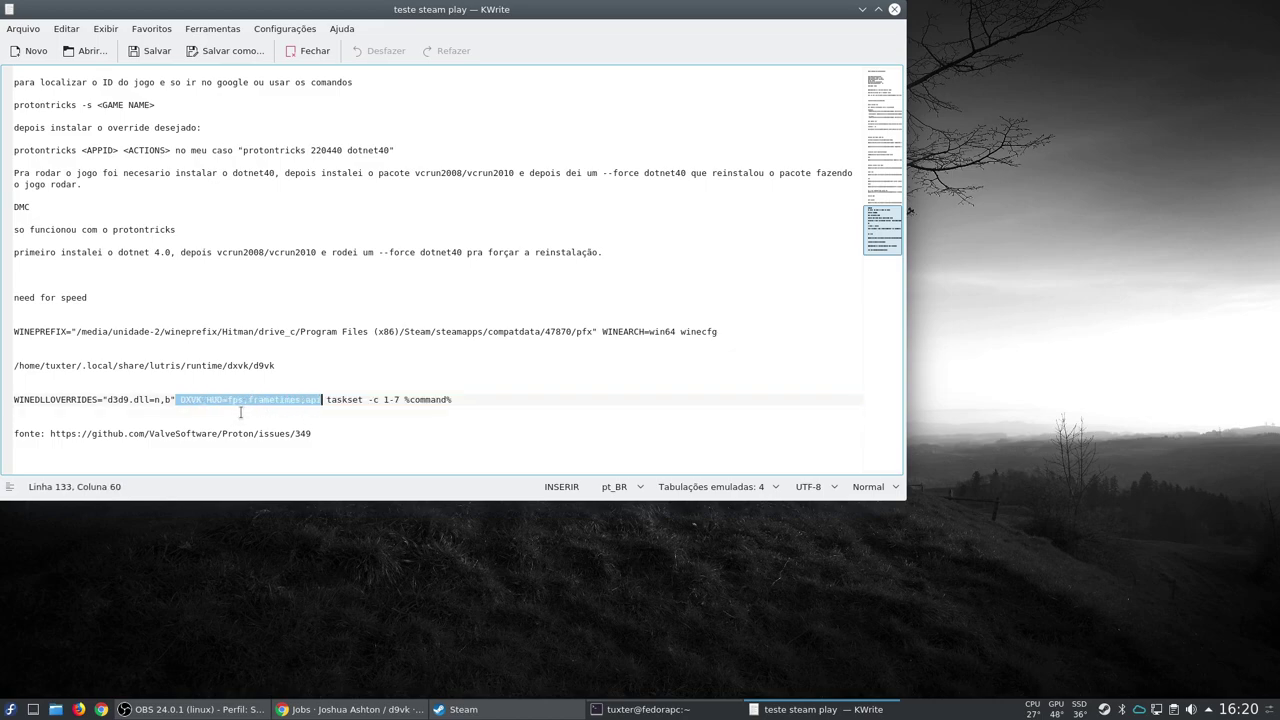
double_click(272, 400)
double_click(310, 400)
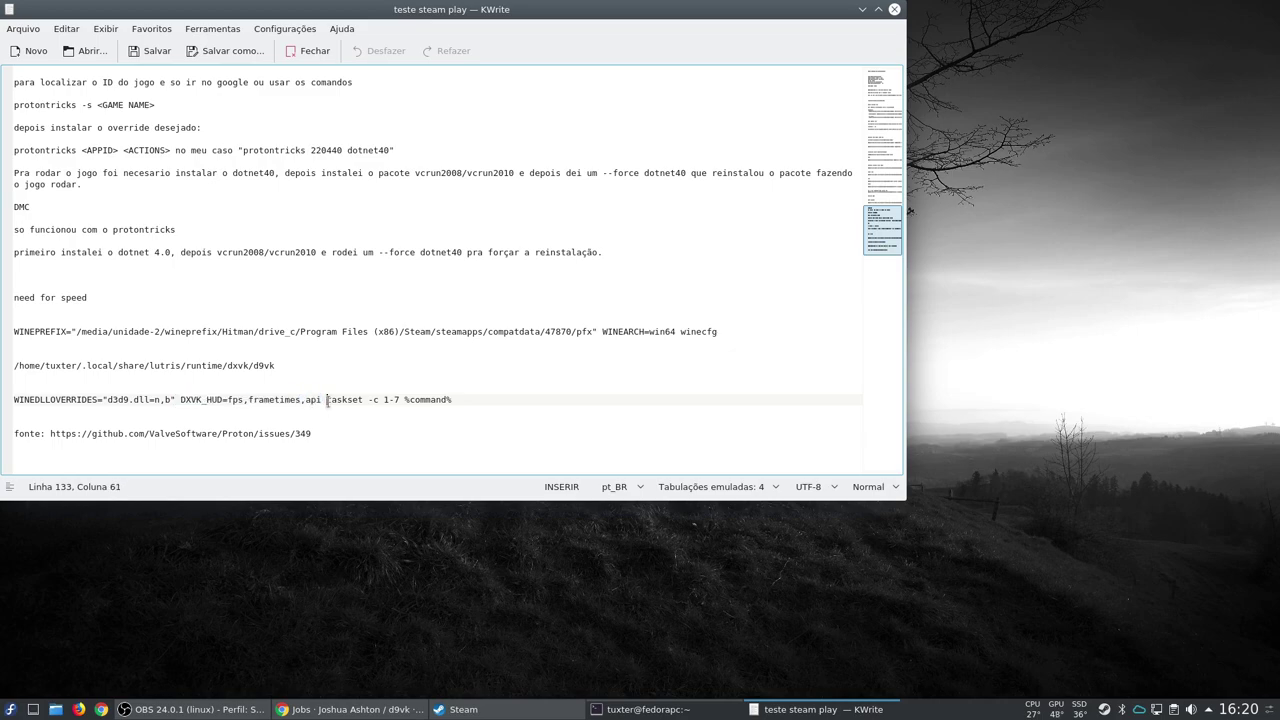
left_click_drag(389, 400, 441, 406)
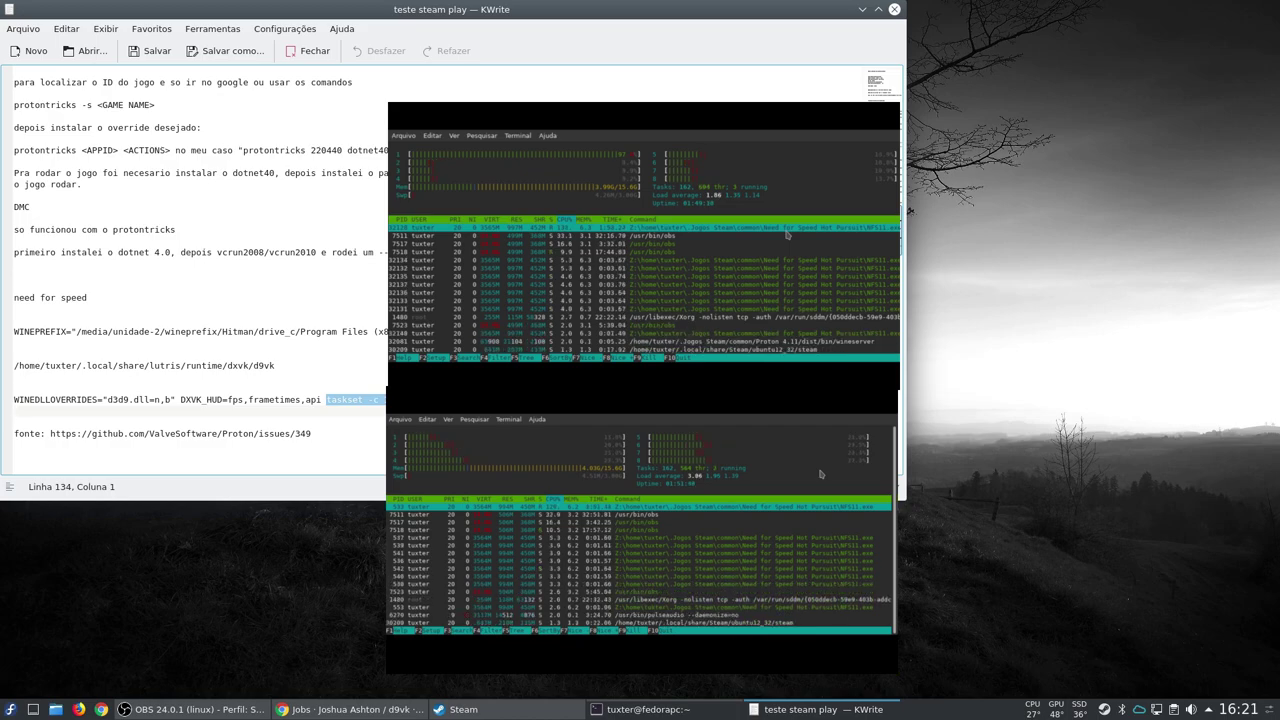
key("Escape")
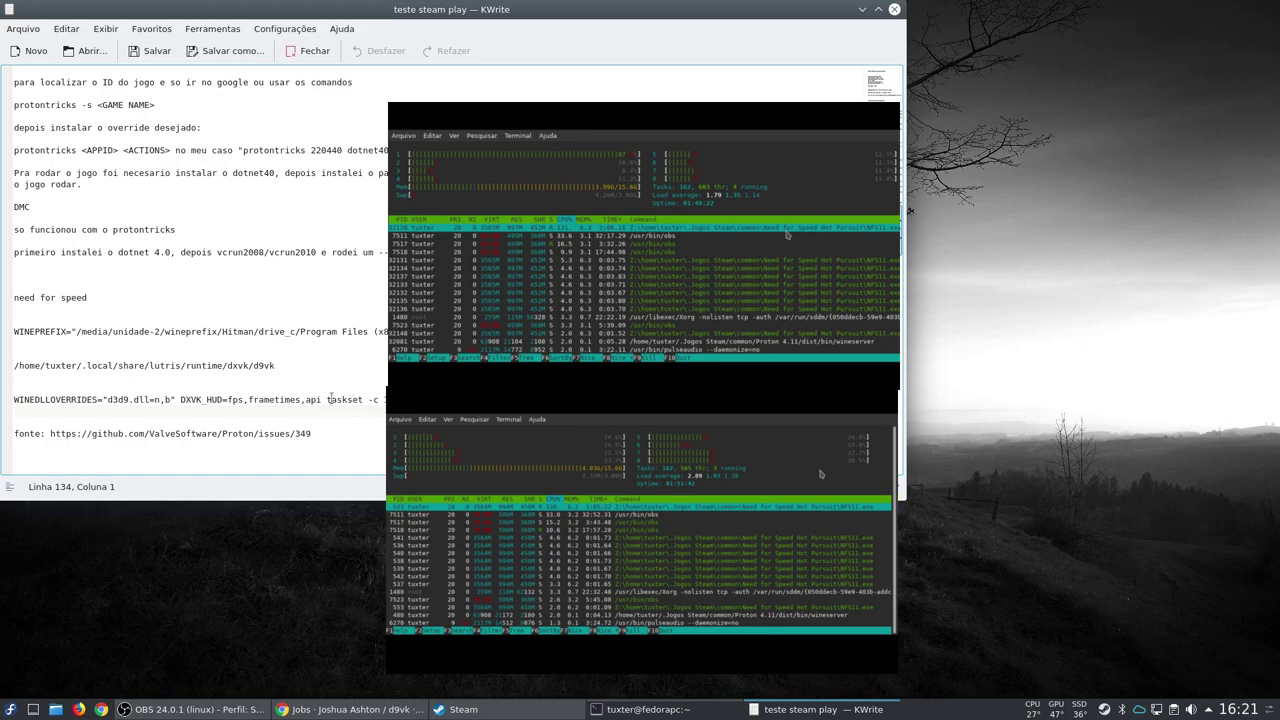
left_click_drag(327, 399, 405, 399)
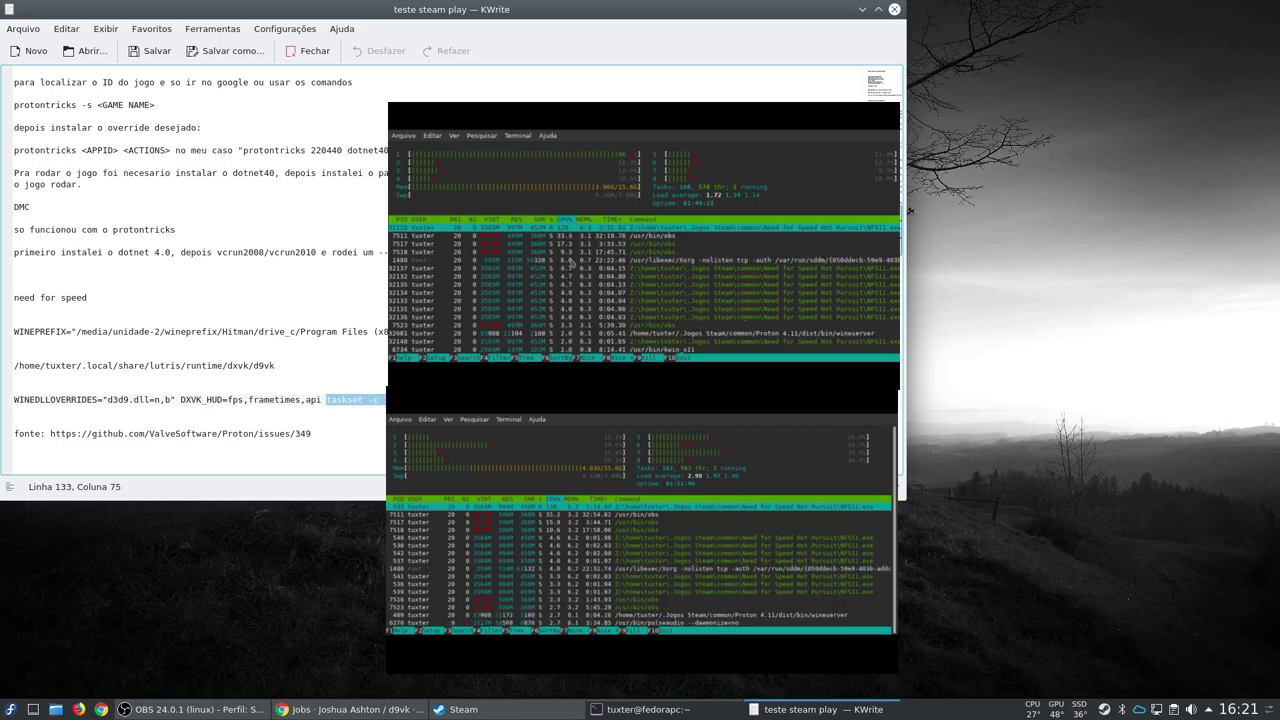
key("Left")
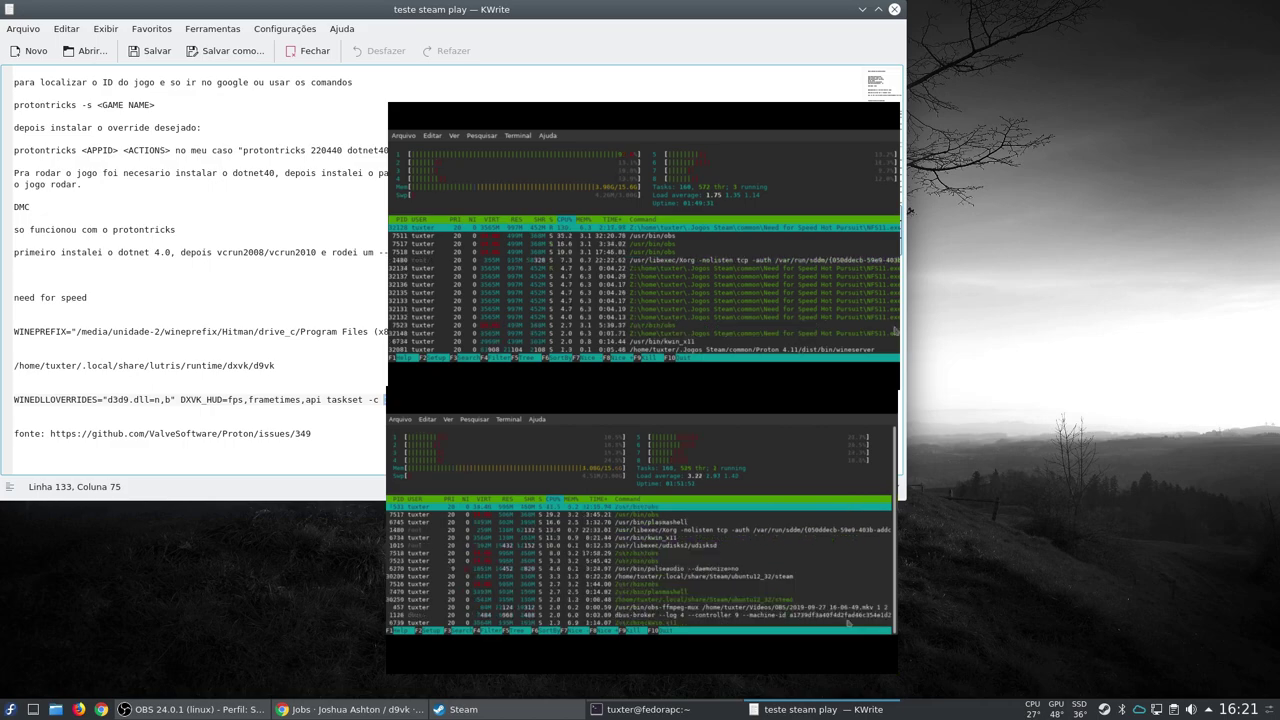
Step: Copy the complete WINEDLLOVERRIDES launch line with the DXVK_HUD and taskset options from the need for speed section
left_click_drag(458, 399, 44, 399)
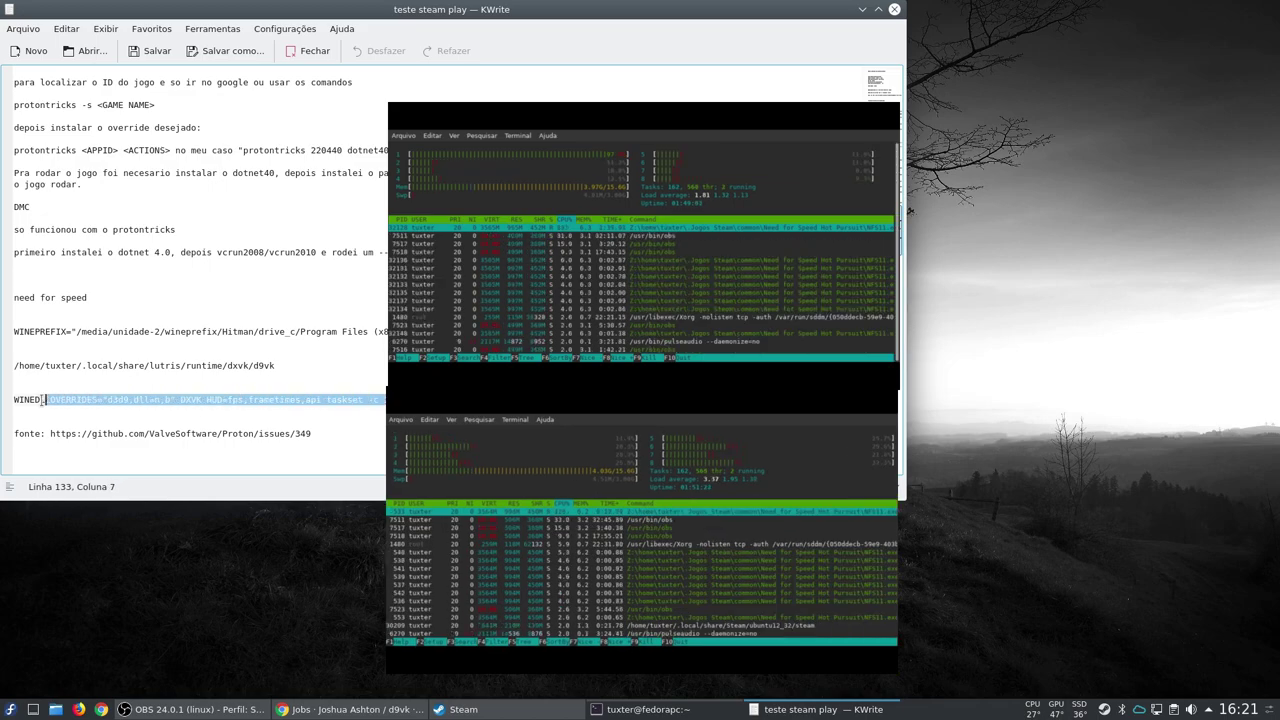
right_click(45, 401)
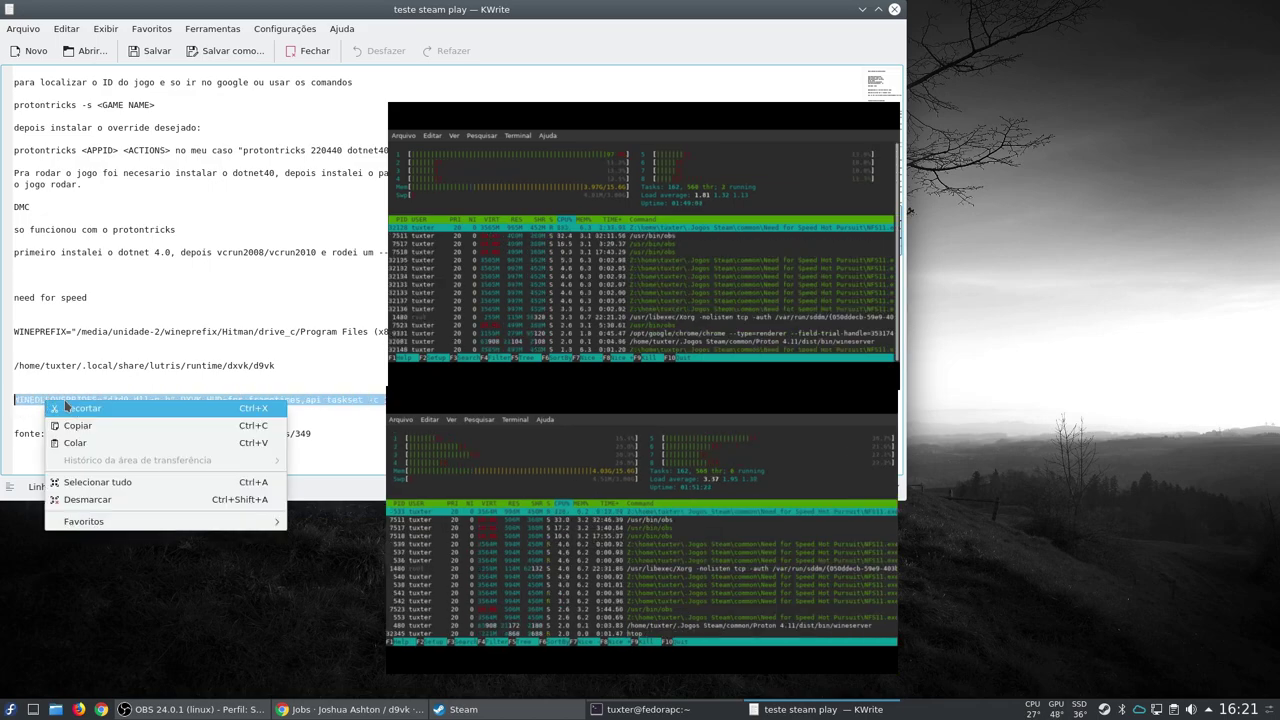
left_click(82, 428)
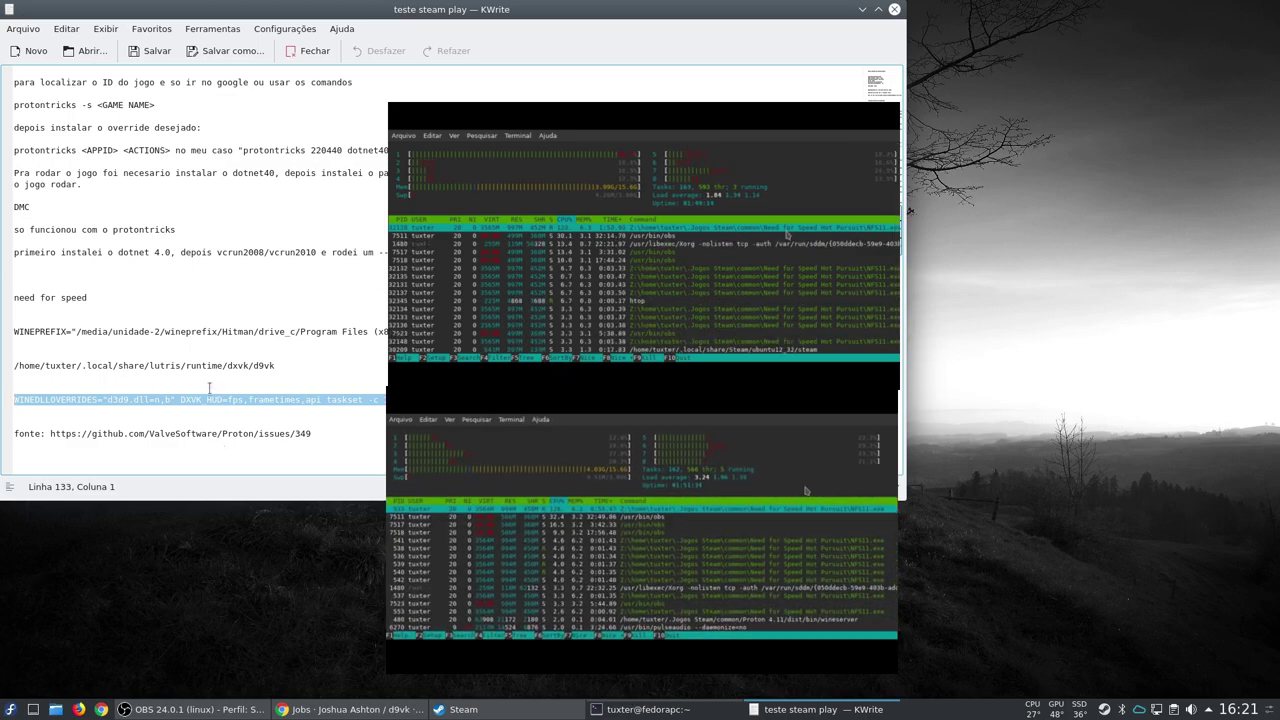
Step: Highlight in turn the WINEDLLOVERRIDES="d3d9.dll=n,b", DXVK_HUD=fps,frametimes,api and taskset -c 1-7 %command% parts of the launch line
left_click(146, 388)
left_click_drag(177, 399, 20, 397)
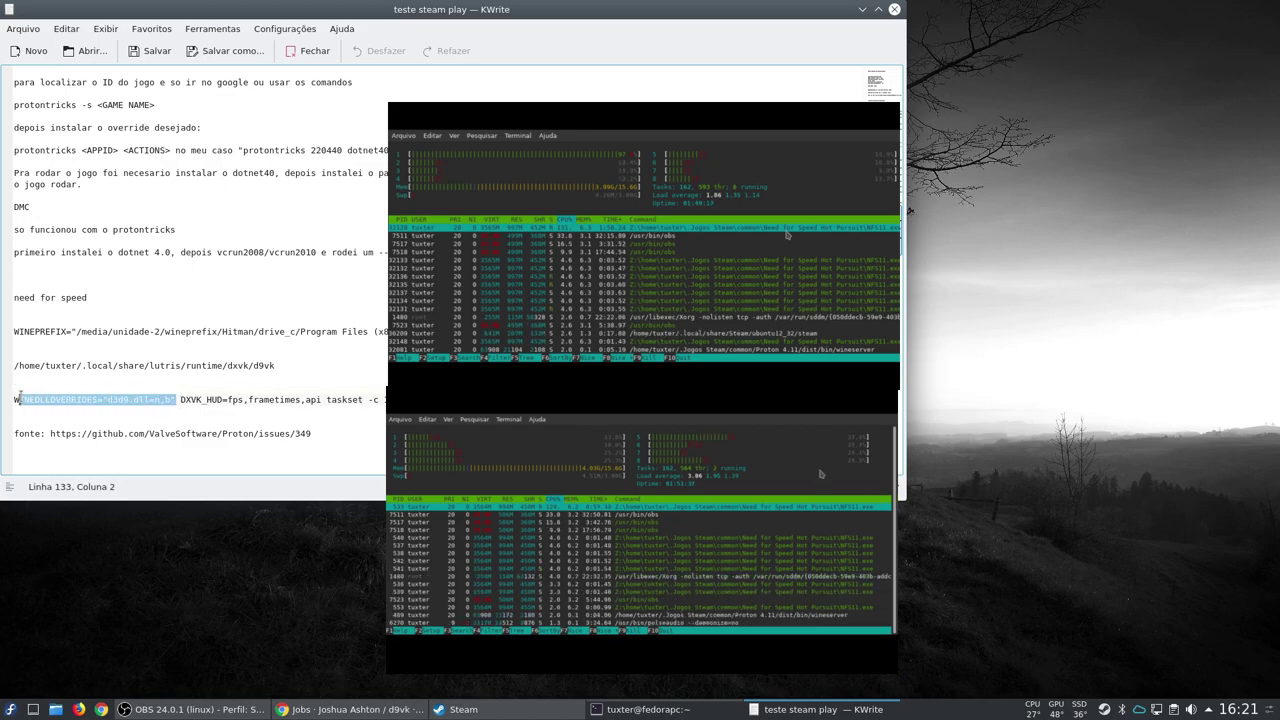
left_click(180, 399)
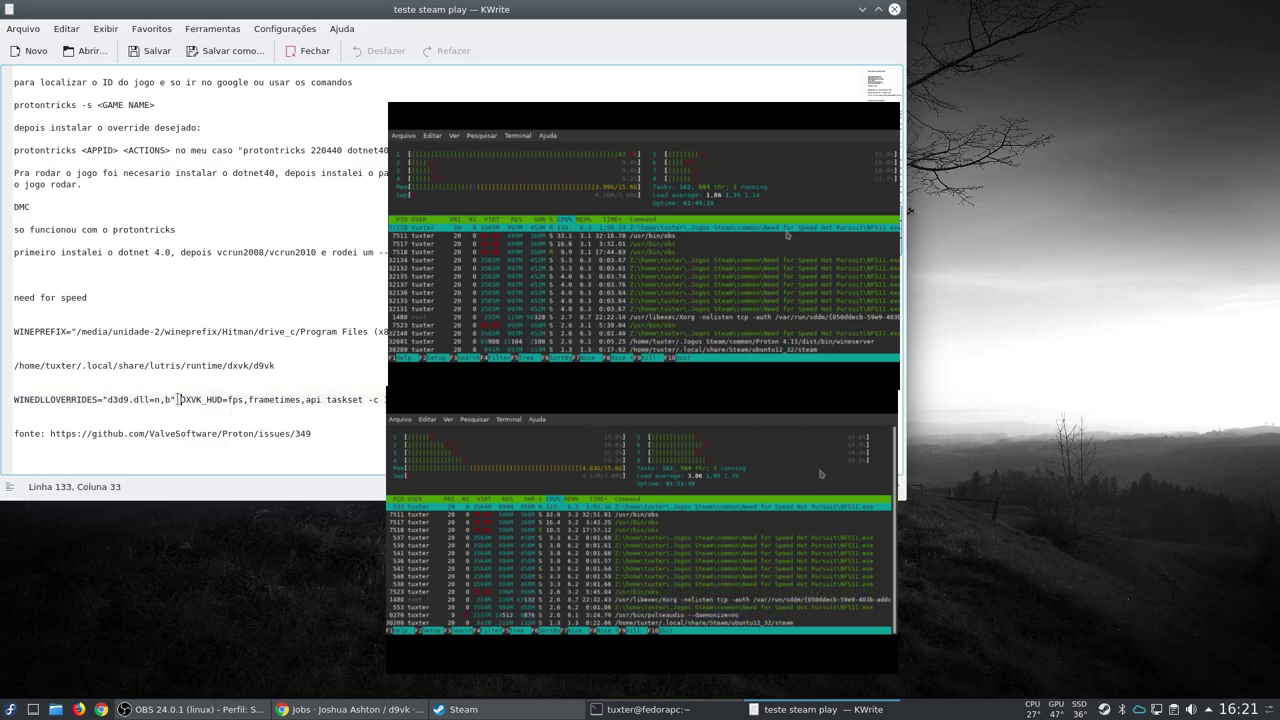
key("shift+Home")
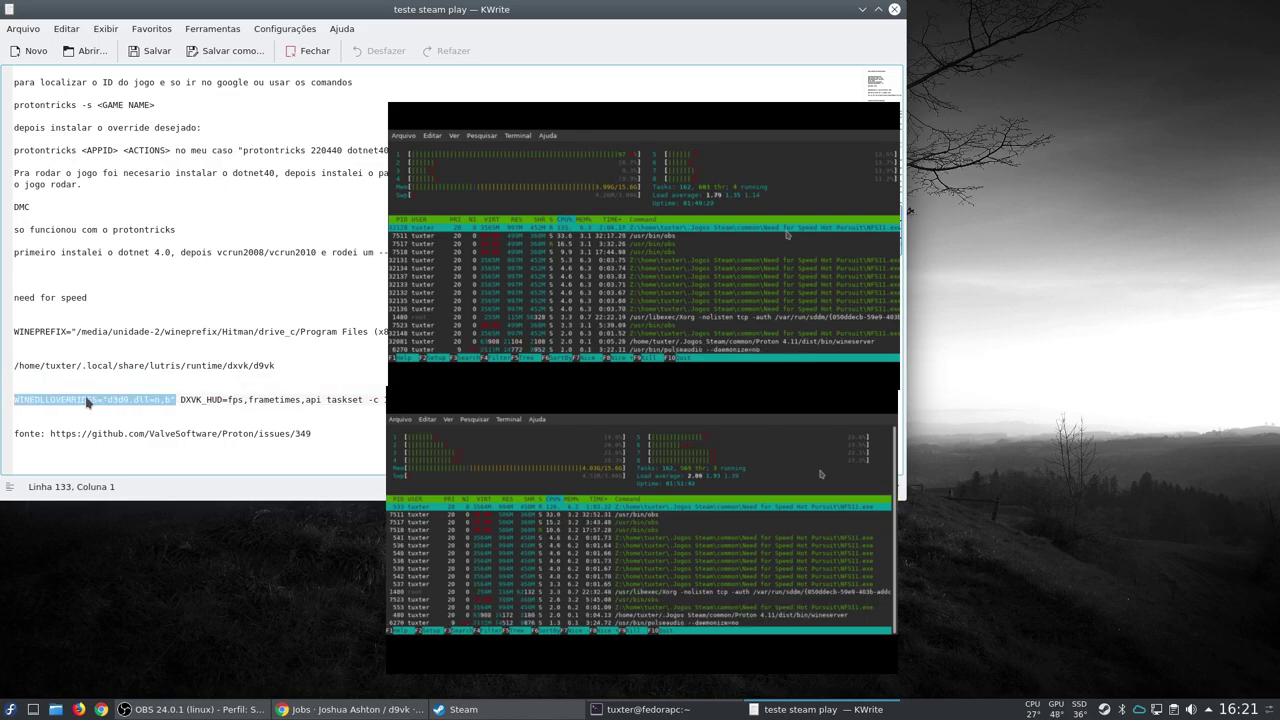
left_click_drag(183, 399, 318, 400)
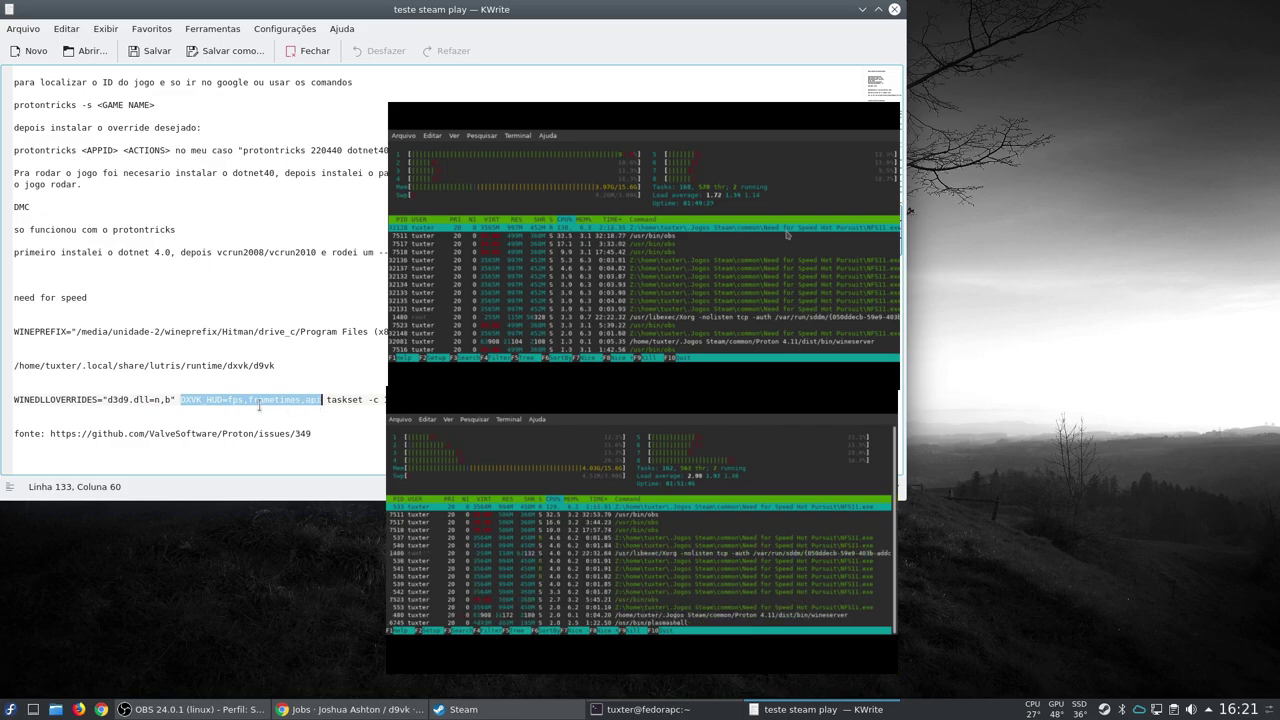
left_click(328, 399)
key("shift+End")
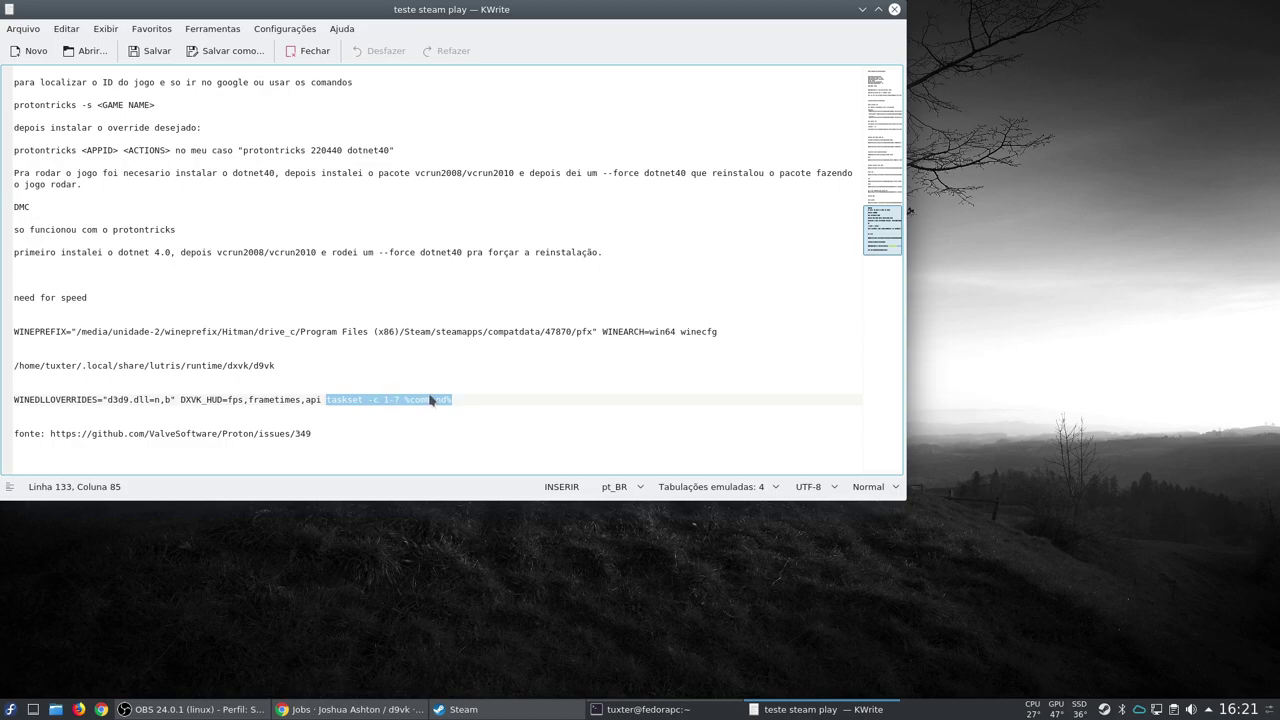
Step: Copy the line WINEDLLOVERRIDES="d3d9.dll=n,b" DXVK_HUD=fps,frametimes,api taskset -c 1-7 %command% and switch to Steam
left_click(442, 400)
left_click_drag(464, 395, 51, 399)
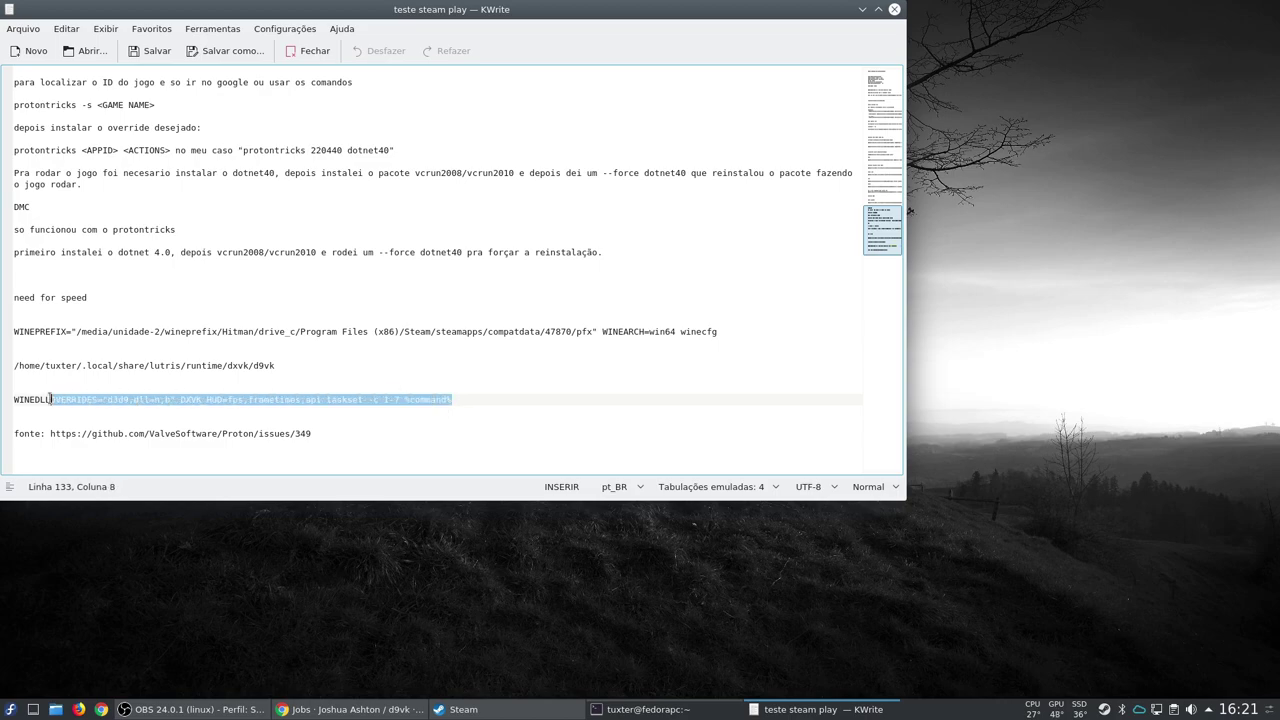
right_click(26, 399)
left_click(60, 422)
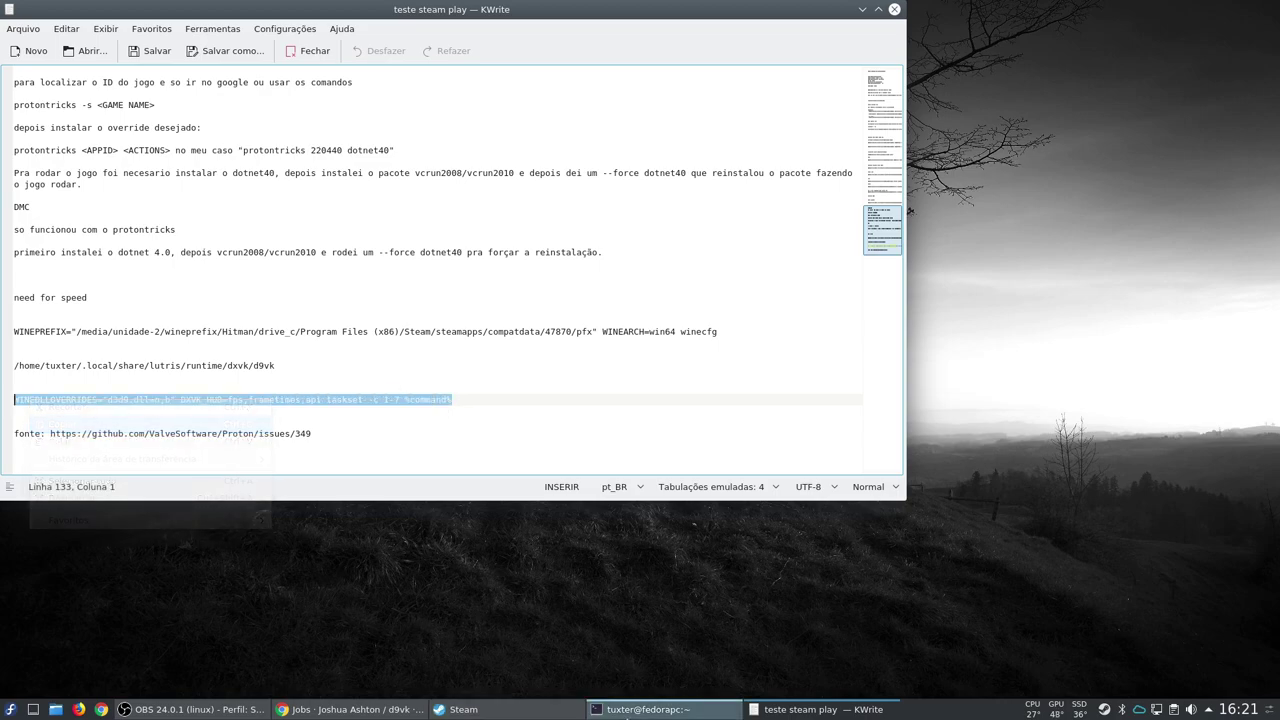
left_click(463, 709)
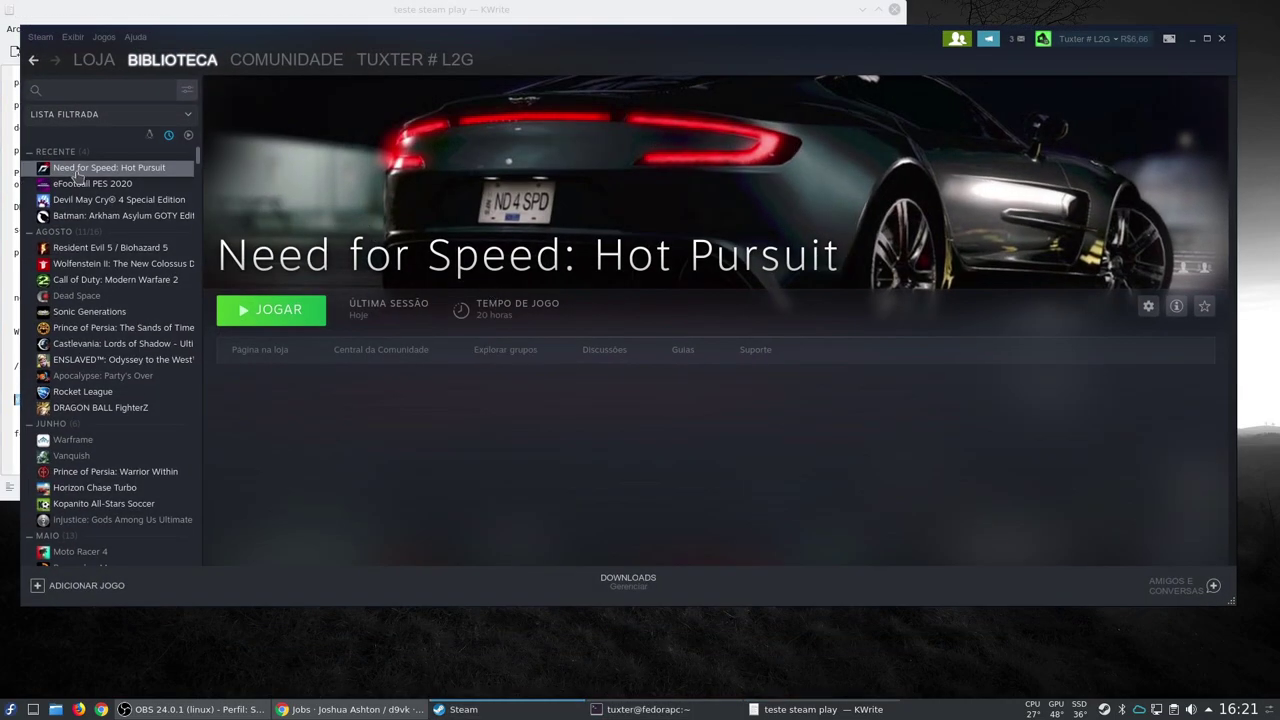
Step: Replace the launch options of Need for Speed: Hot Pursuit with the copied WINEDLLOVERRIDES, DXVK_HUD=fps,frametimes,api and taskset -c 1-7 %command% line, closing its properties
right_click(75, 175)
left_click(120, 258)
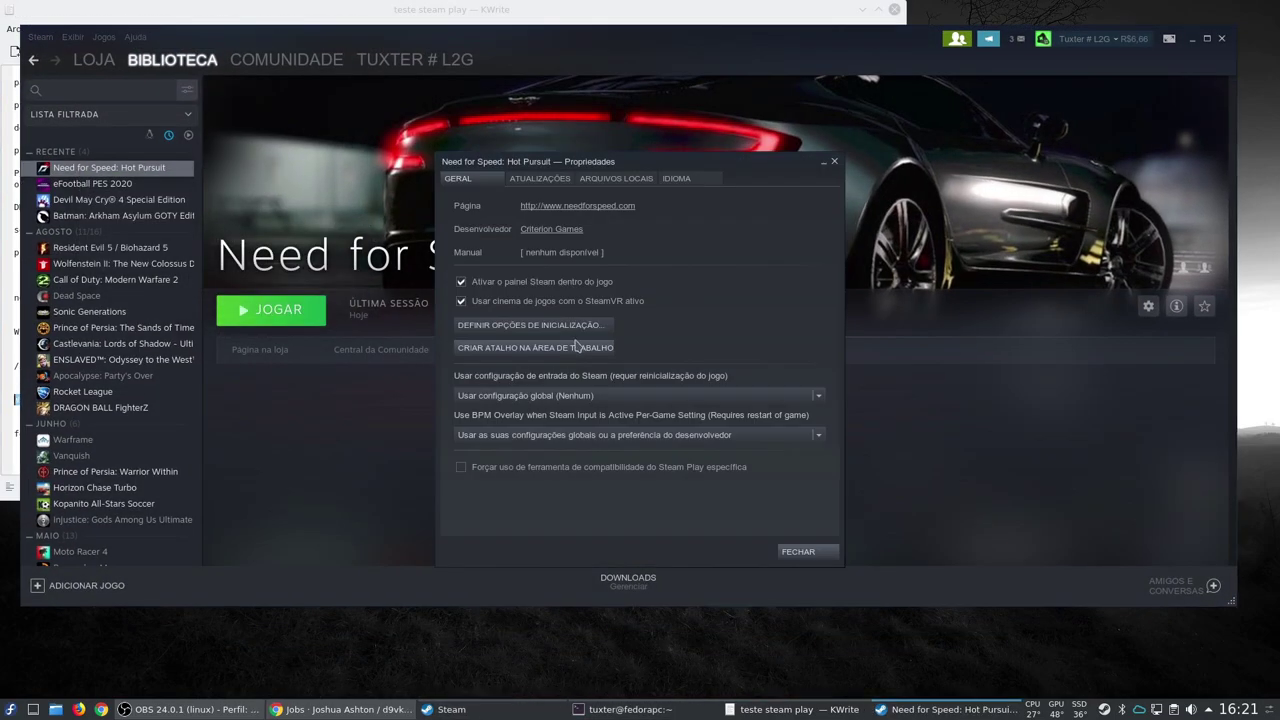
left_click(575, 325)
left_click_drag(748, 368, 192, 330)
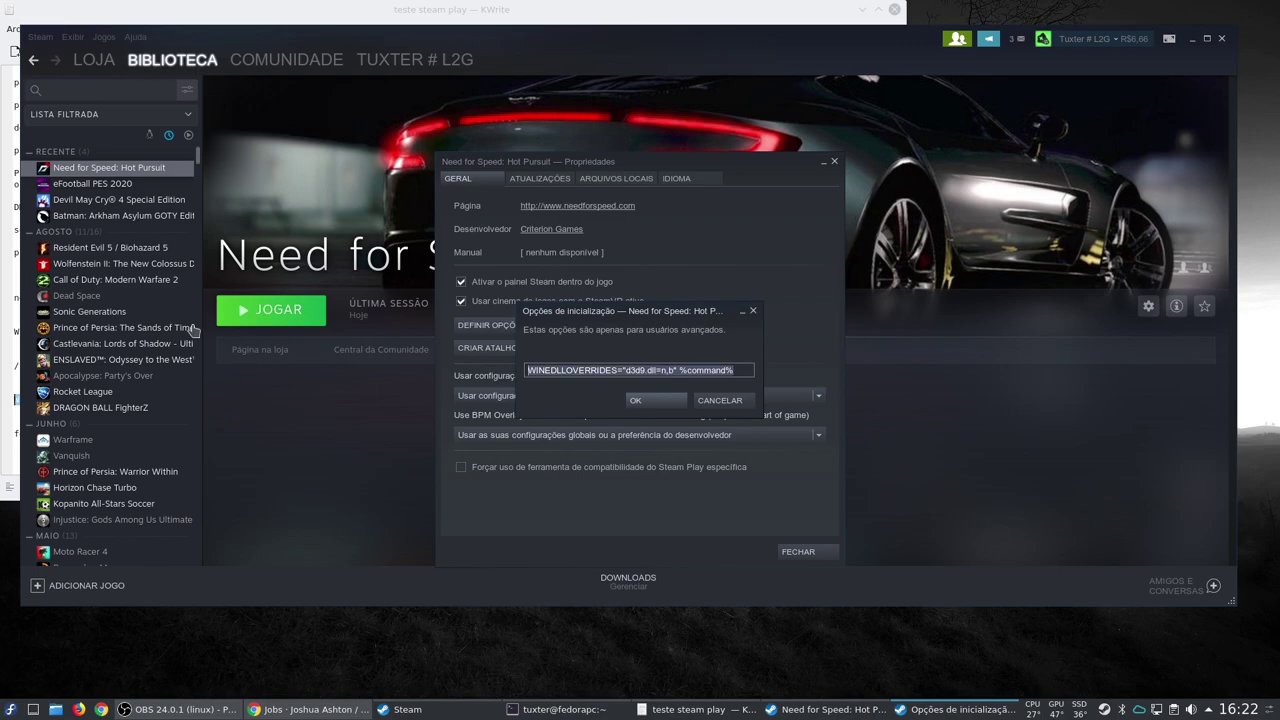
key("BackSpace")
key("ctrl+v")
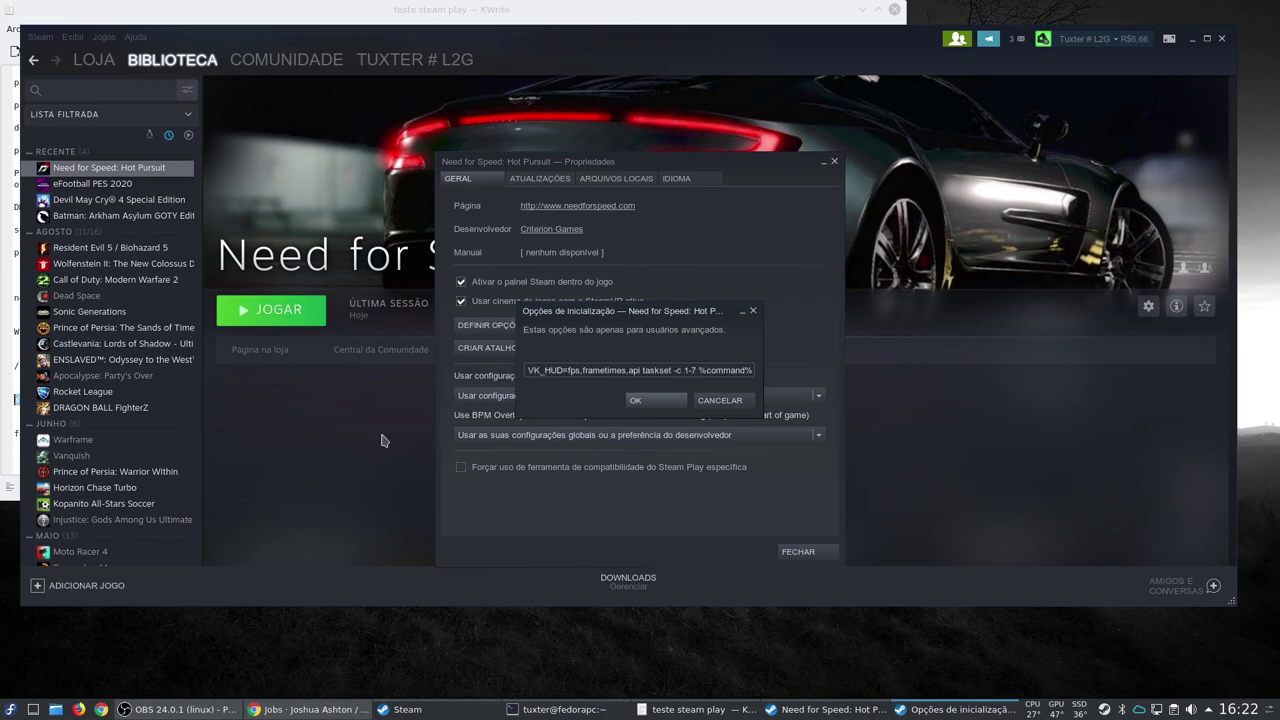
left_click(655, 400)
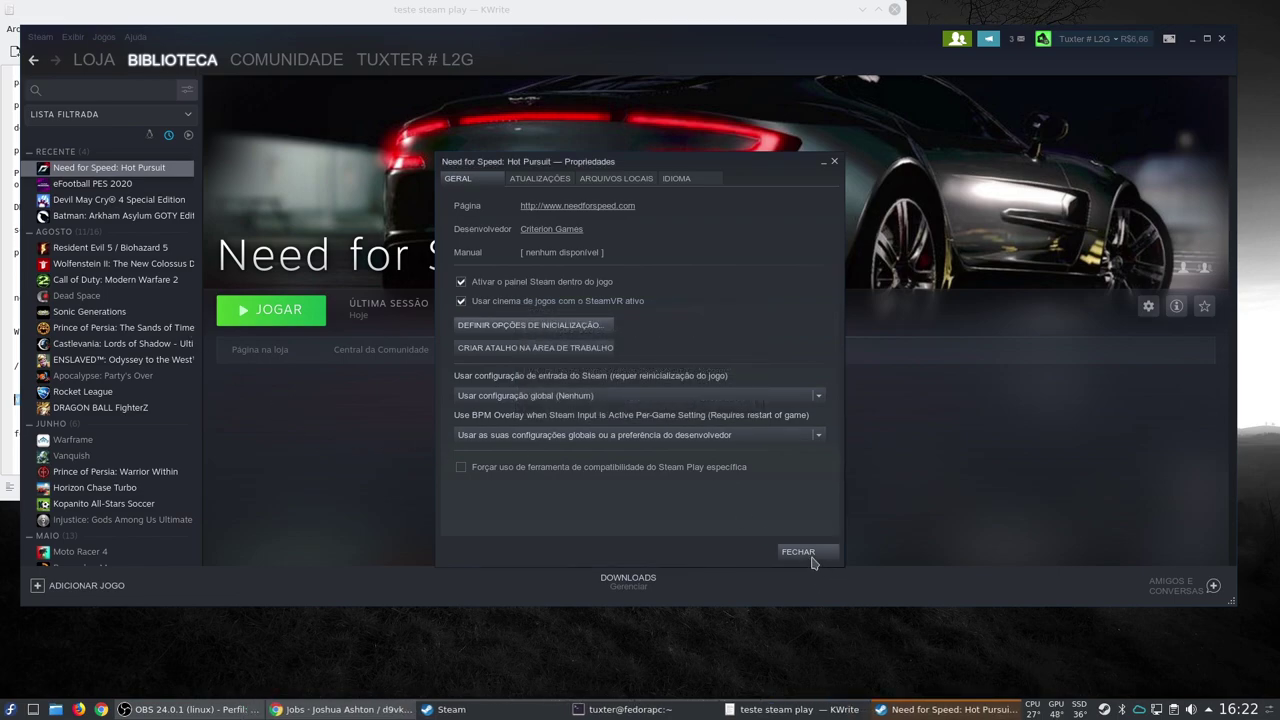
left_click(812, 553)
Step: Launch Need for Speed: Hot Pursuit from the library, clearing the Steam and KWrite windows off the desktop, and confirm playing the game
left_click(271, 312)
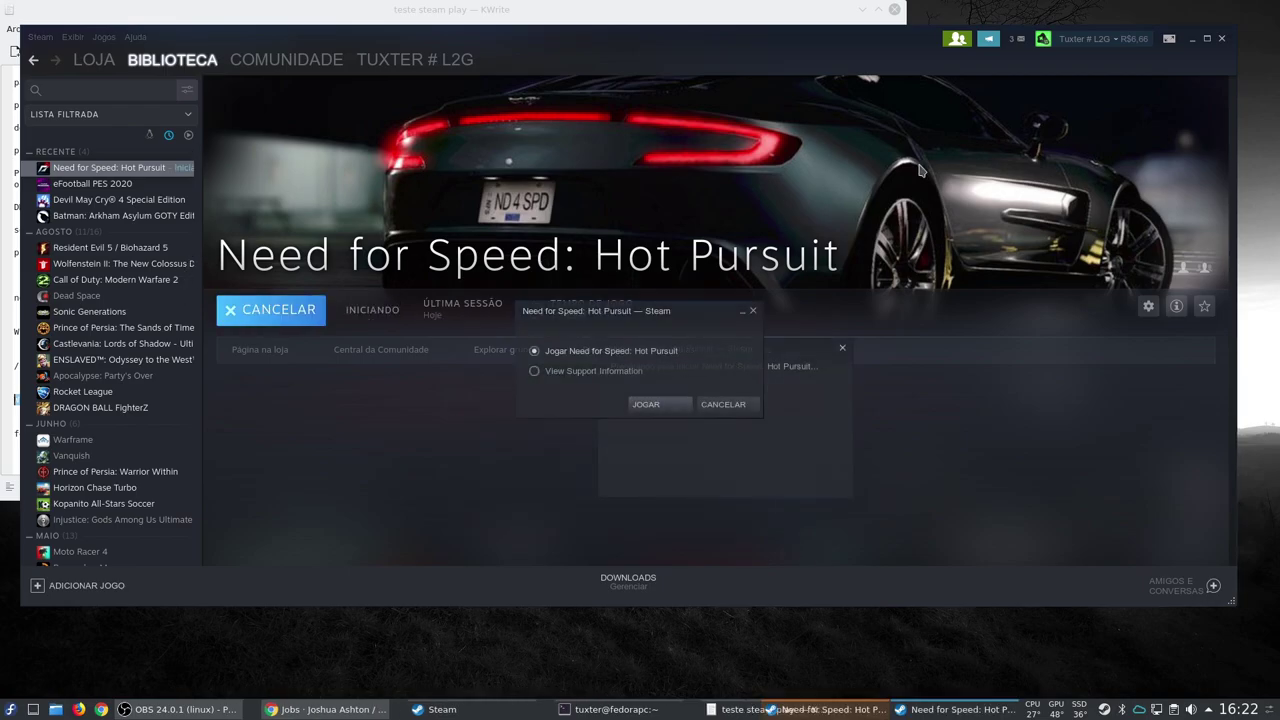
left_click(1194, 44)
left_click(894, 9)
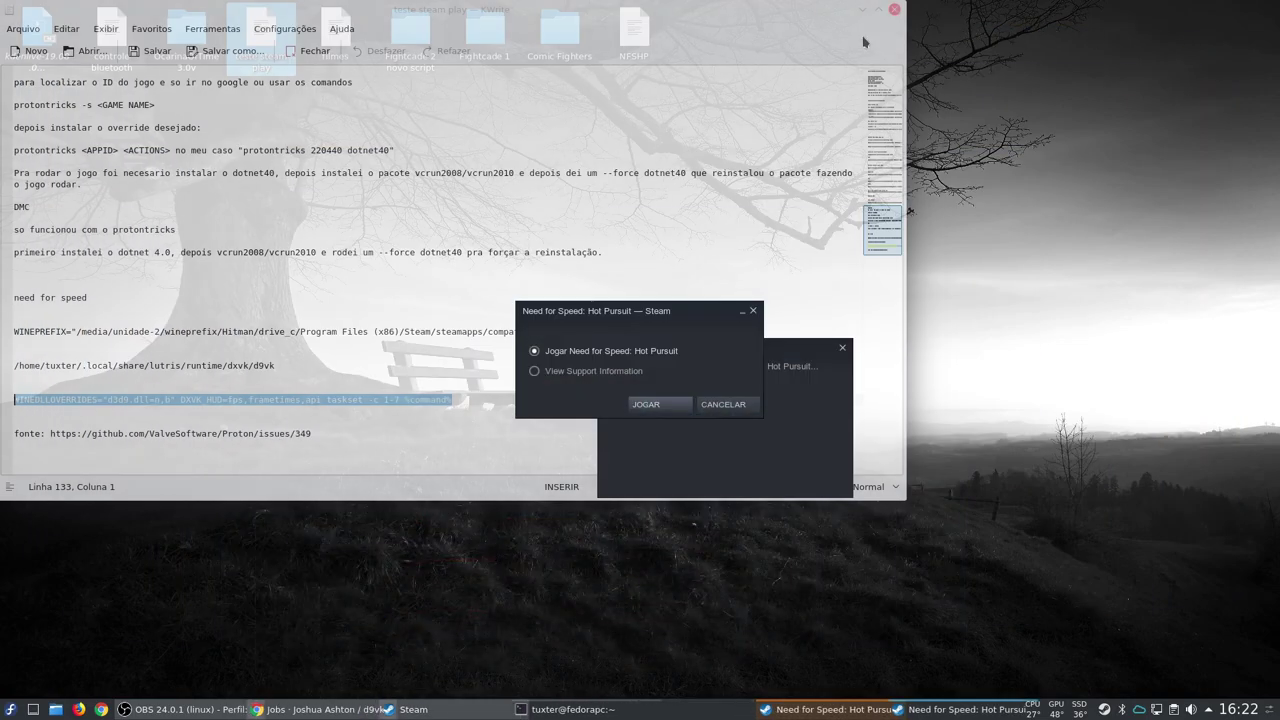
left_click(645, 405)
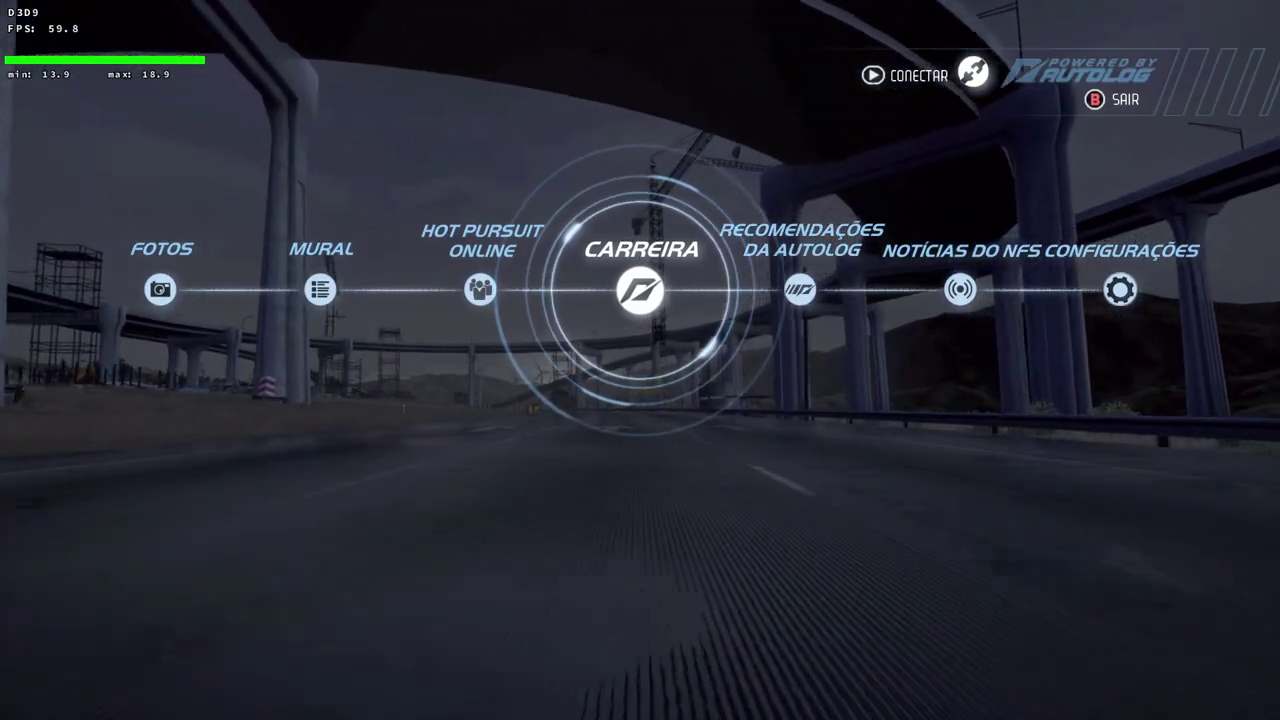
Step: Open the Carreira mode from the game's main menu
key("Right")
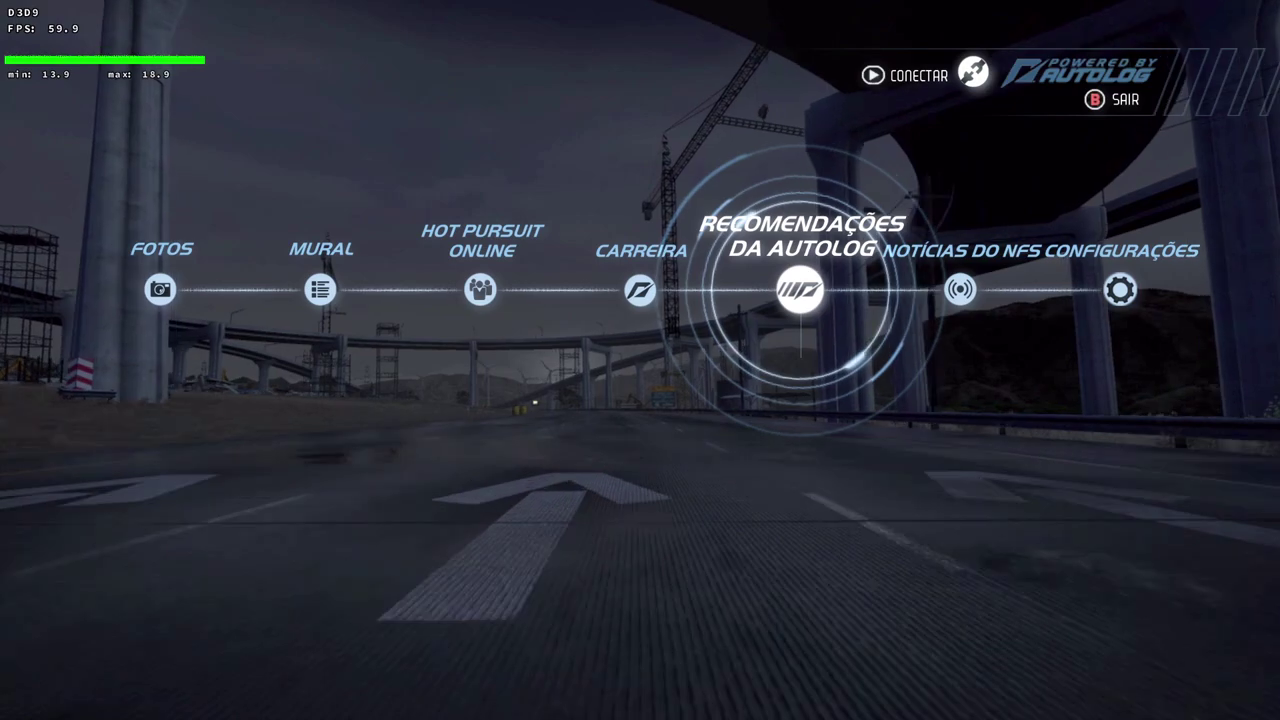
key("Left")
key("Right")
key("Left")
key("Return")
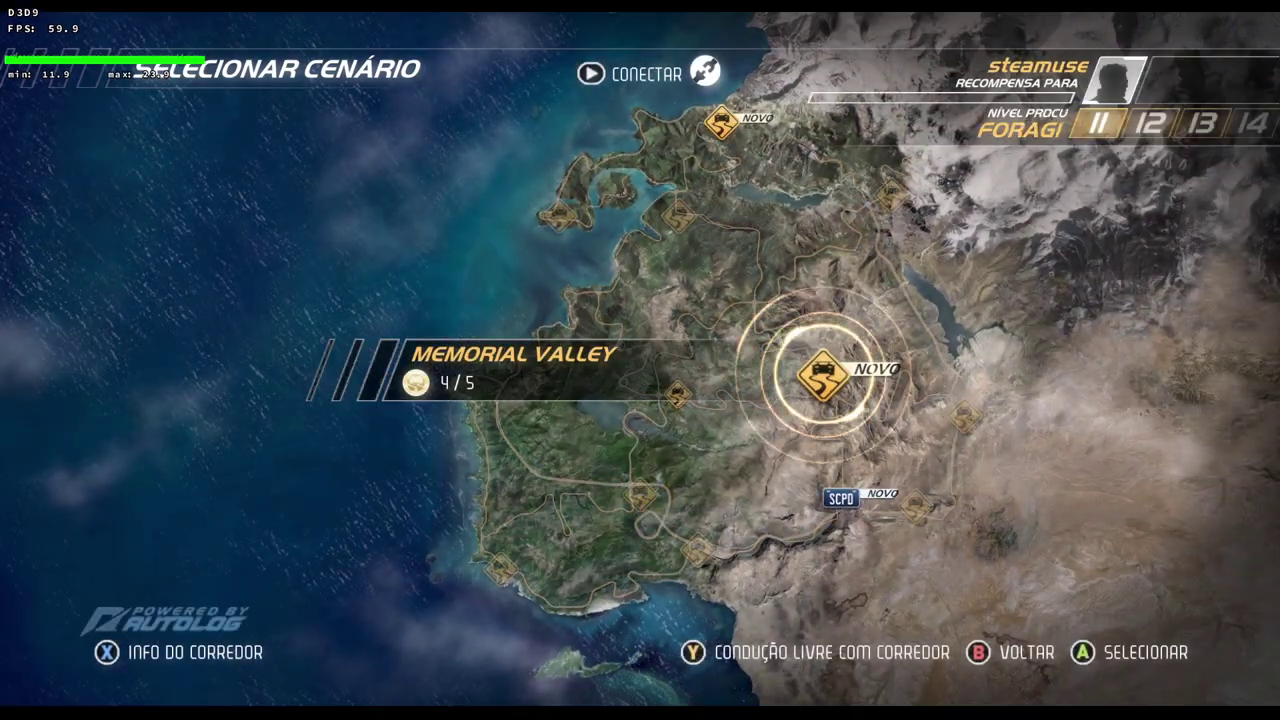
Step: Browse the scenarios on the career map and look through the Rockingham Point events
left_click(678, 395)
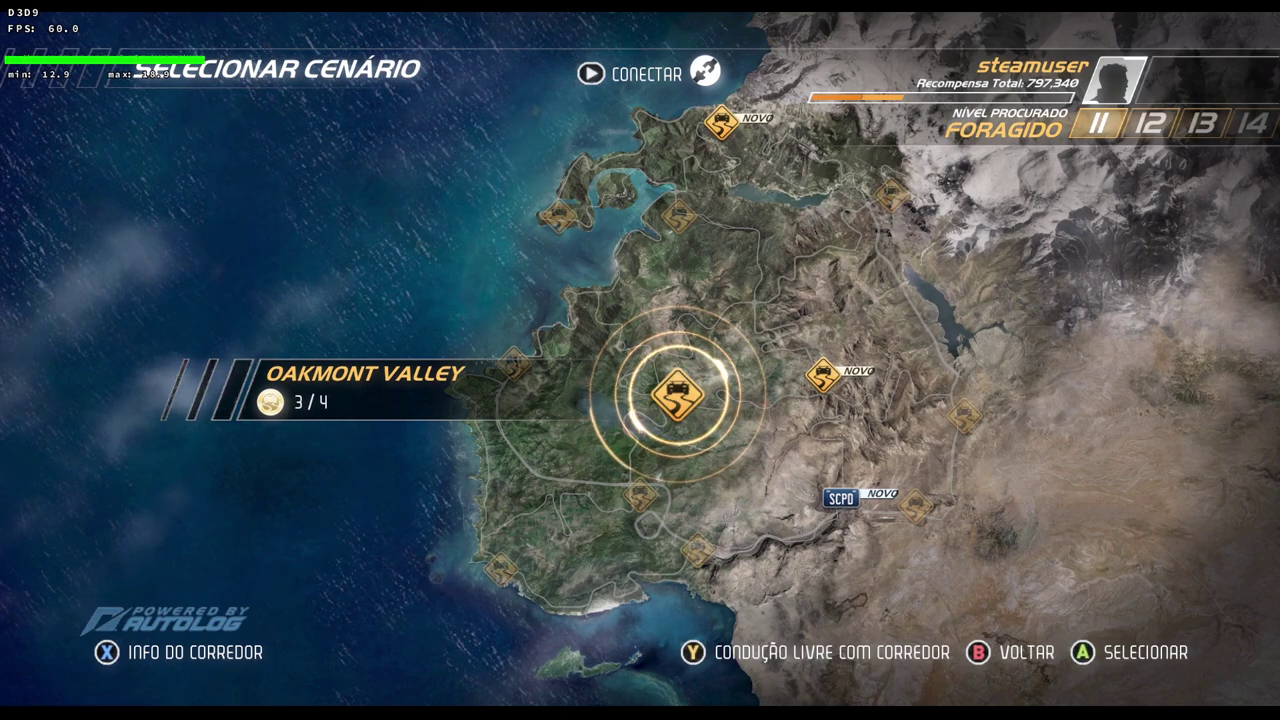
left_click(823, 375)
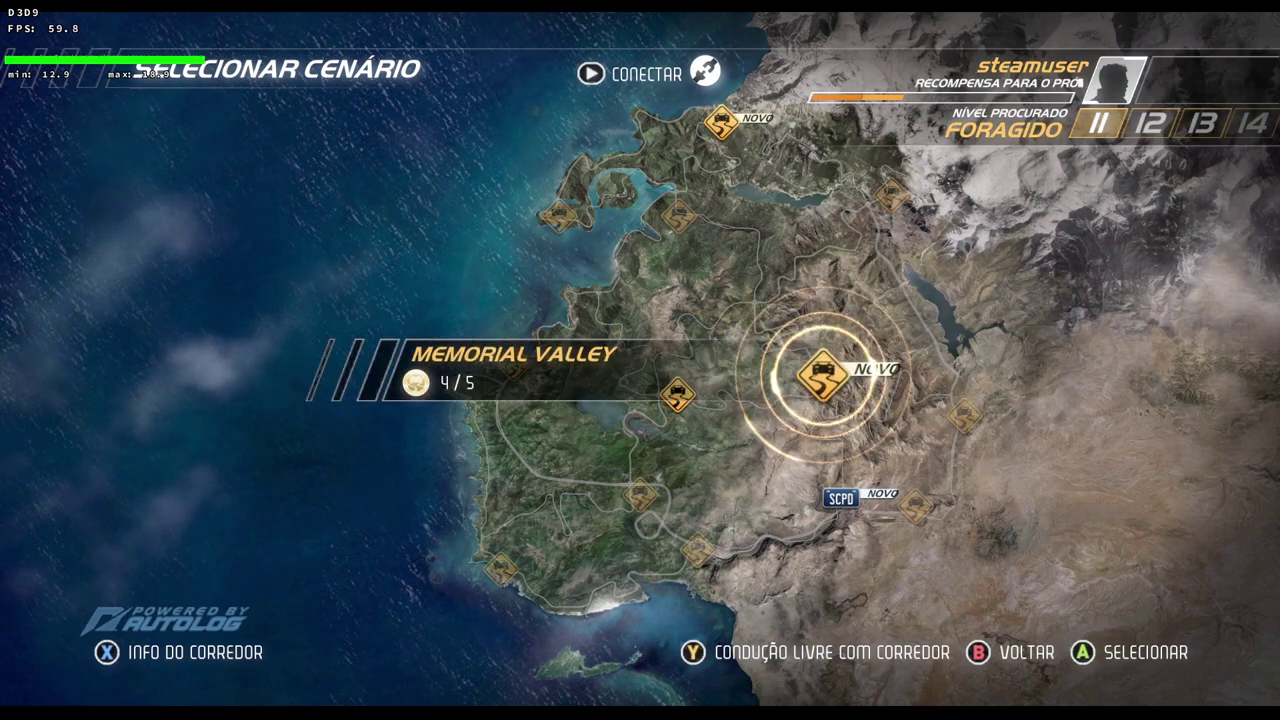
left_click(678, 395)
left_click(678, 215)
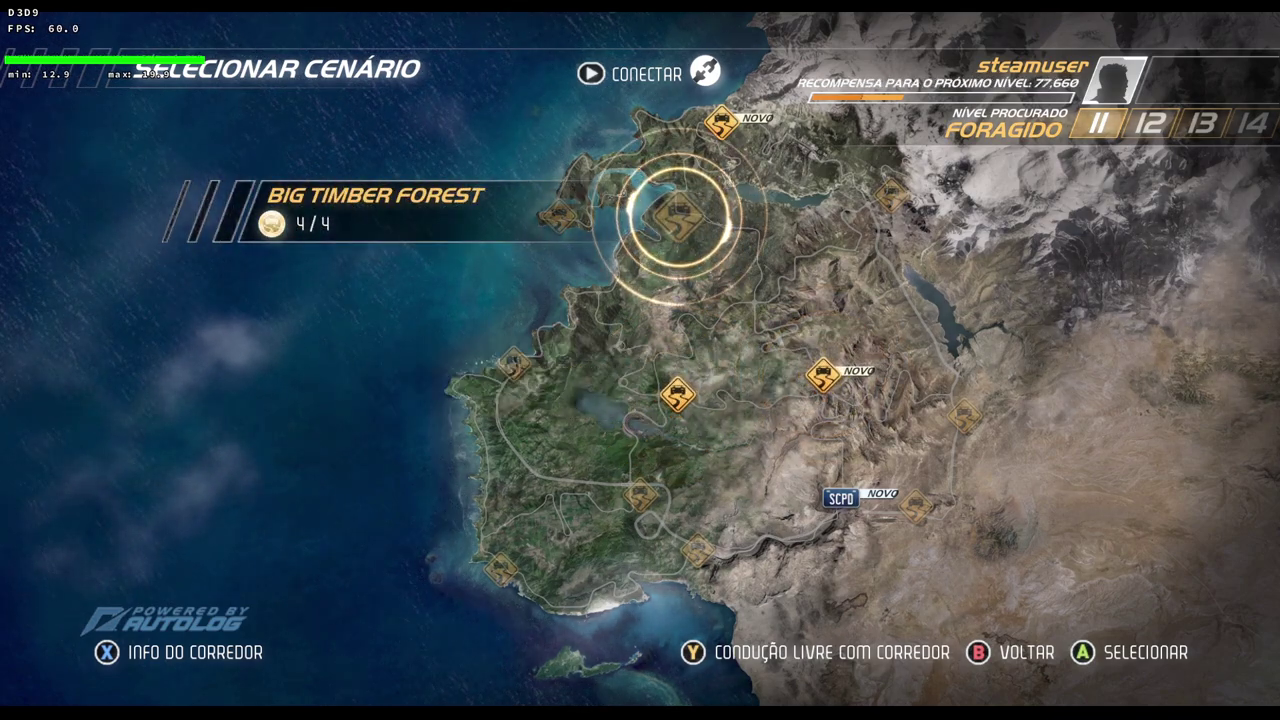
key("Left")
key("Return")
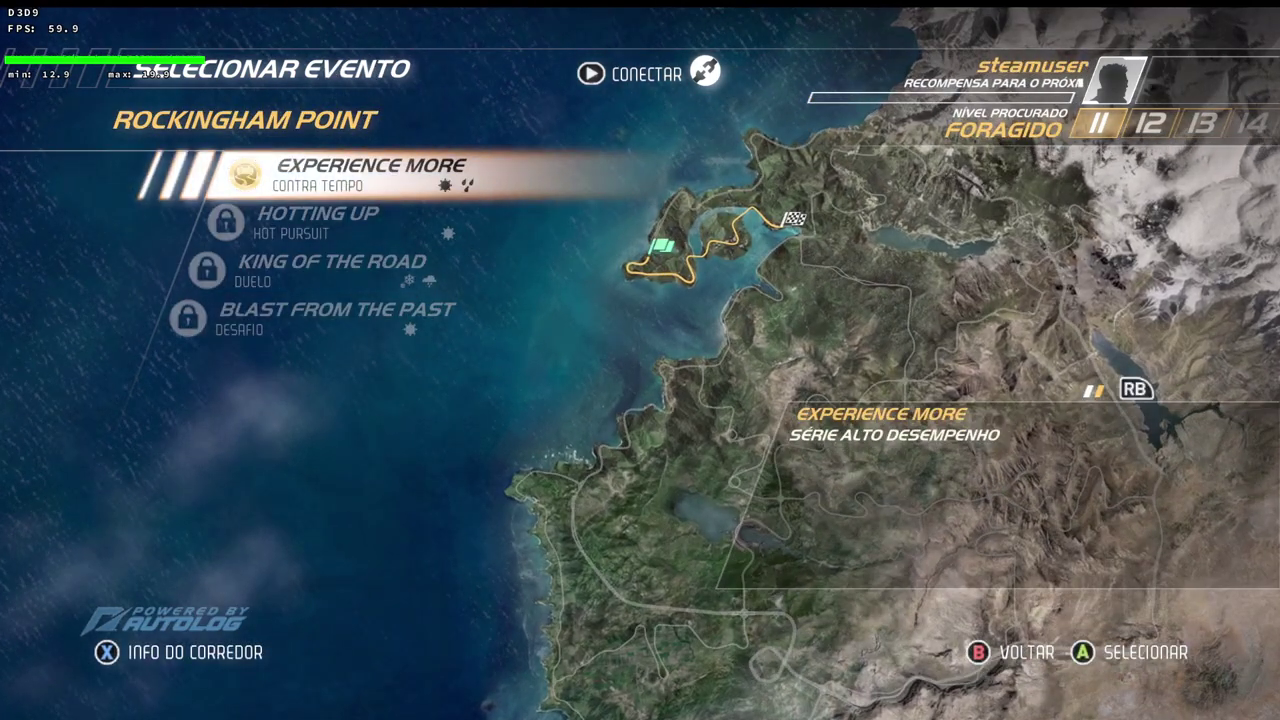
key("Down")
key("Down")
Step: Examine the event lists of Coral Bay, Oakmont Valley and Big Timber Forest
key("Escape")
key("Down")
key("Return")
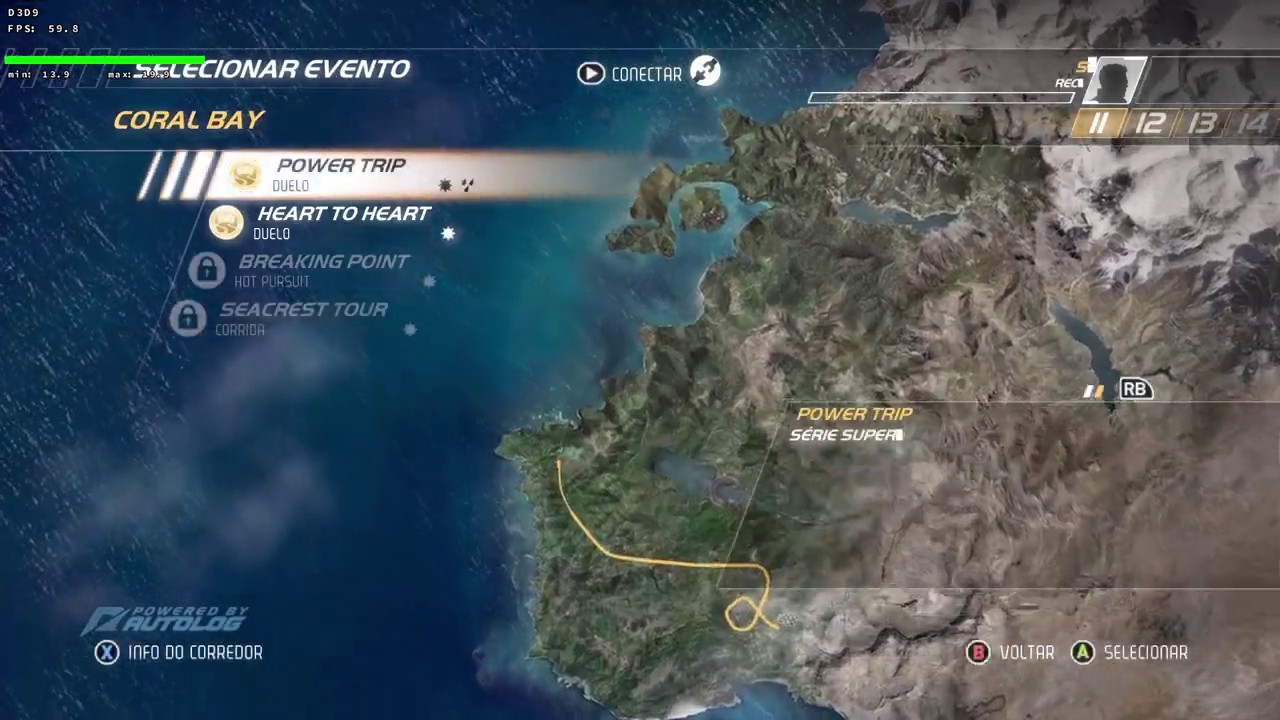
key("Escape")
key("Right")
key("Return")
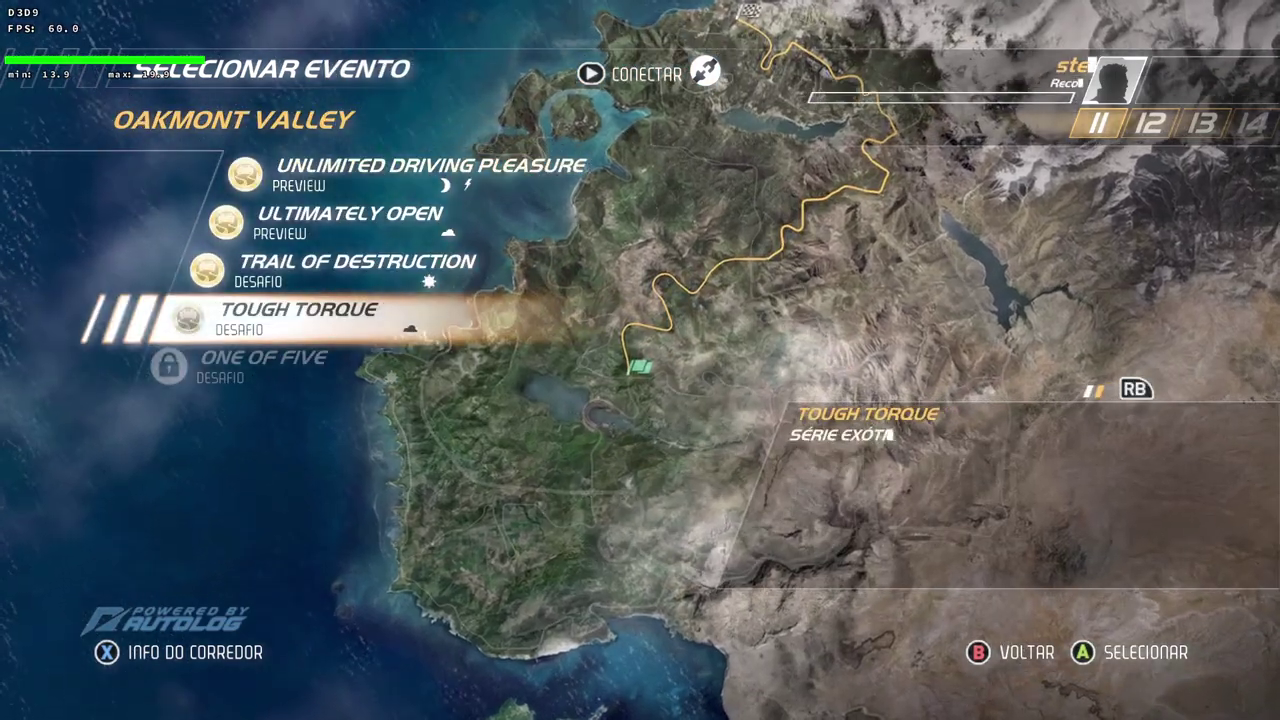
key("Escape")
key("Up")
key("Return")
key("Down")
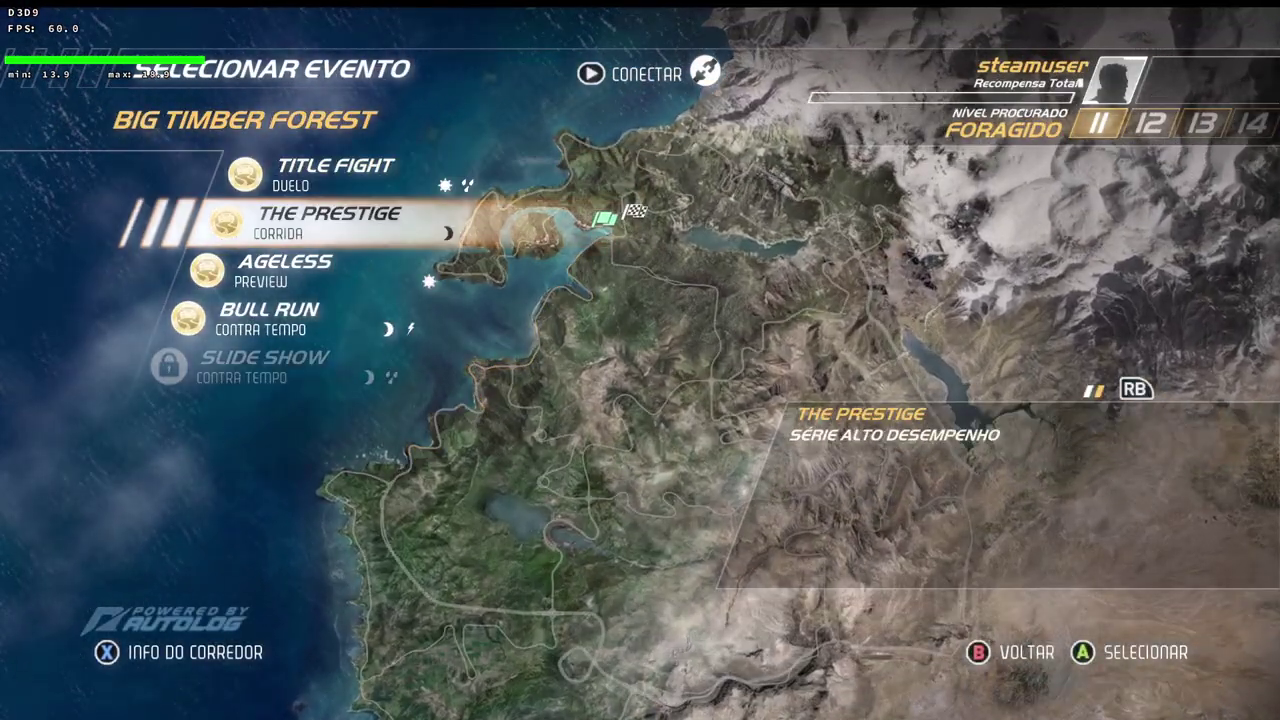
Step: Look through the Carson Ridge Reservoir events down to Highway Battle
key("Escape")
key("Down")
key("Return")
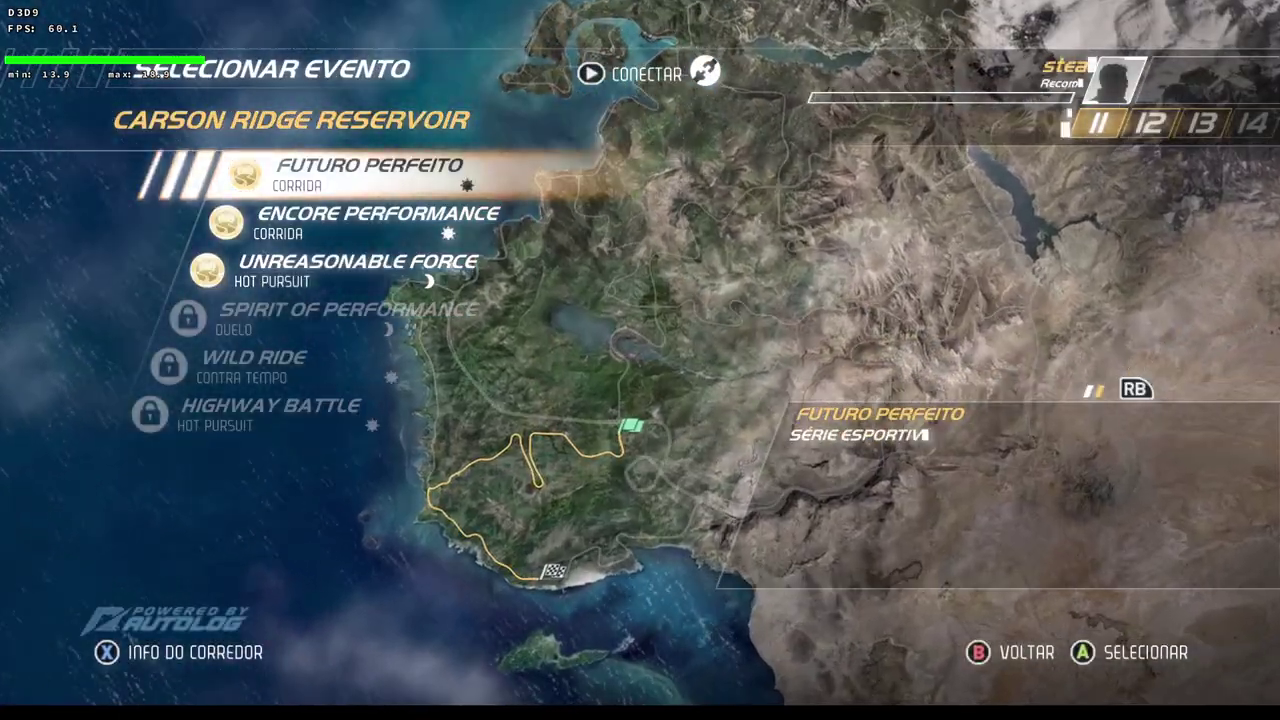
key("Down")
key("Down")
key("Down")
key("Down")
key("Down")
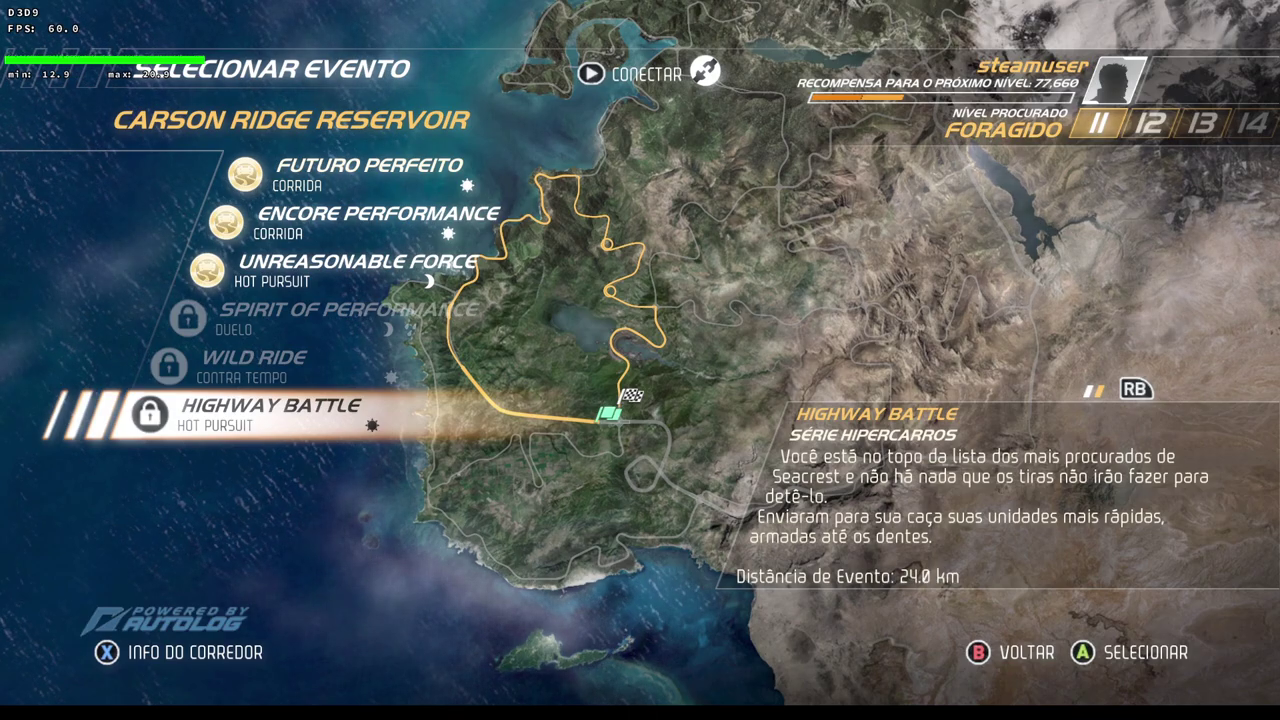
Step: Return to the scenario map and check the Memorial Valley and Oakmont Valley scenarios
key("Escape")
key("Right")
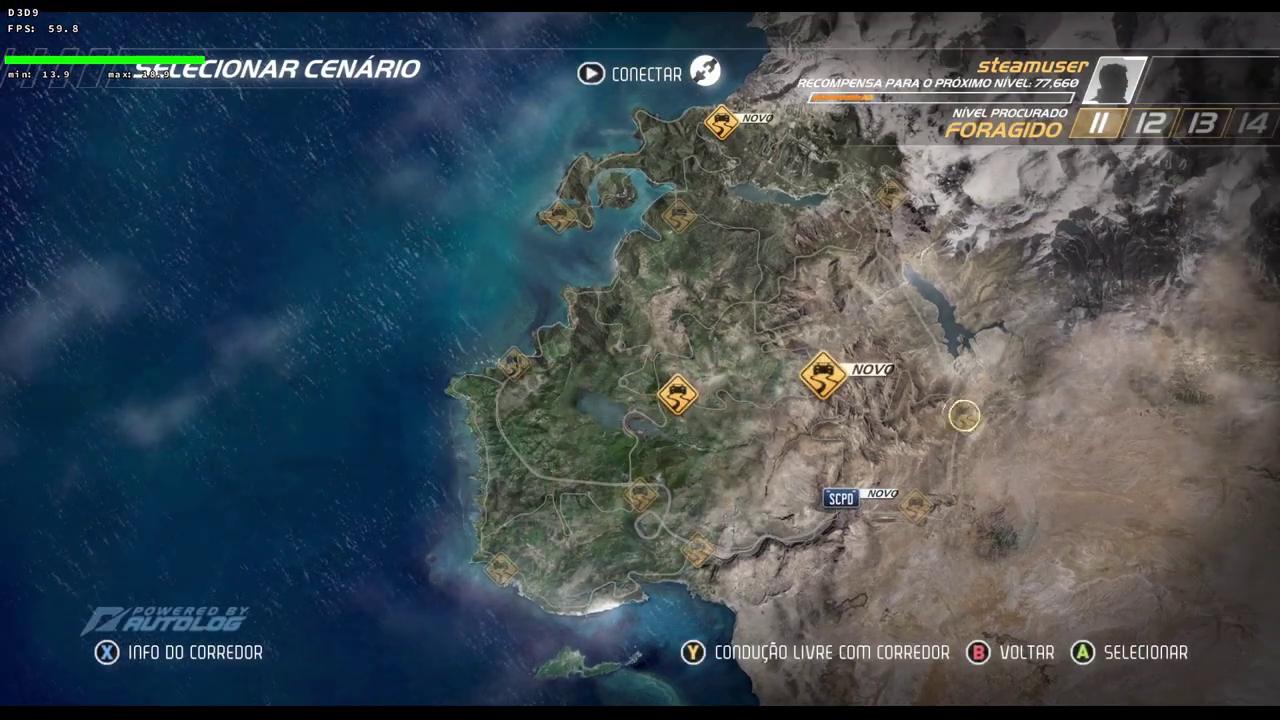
key("Return")
key("Escape")
key("Left")
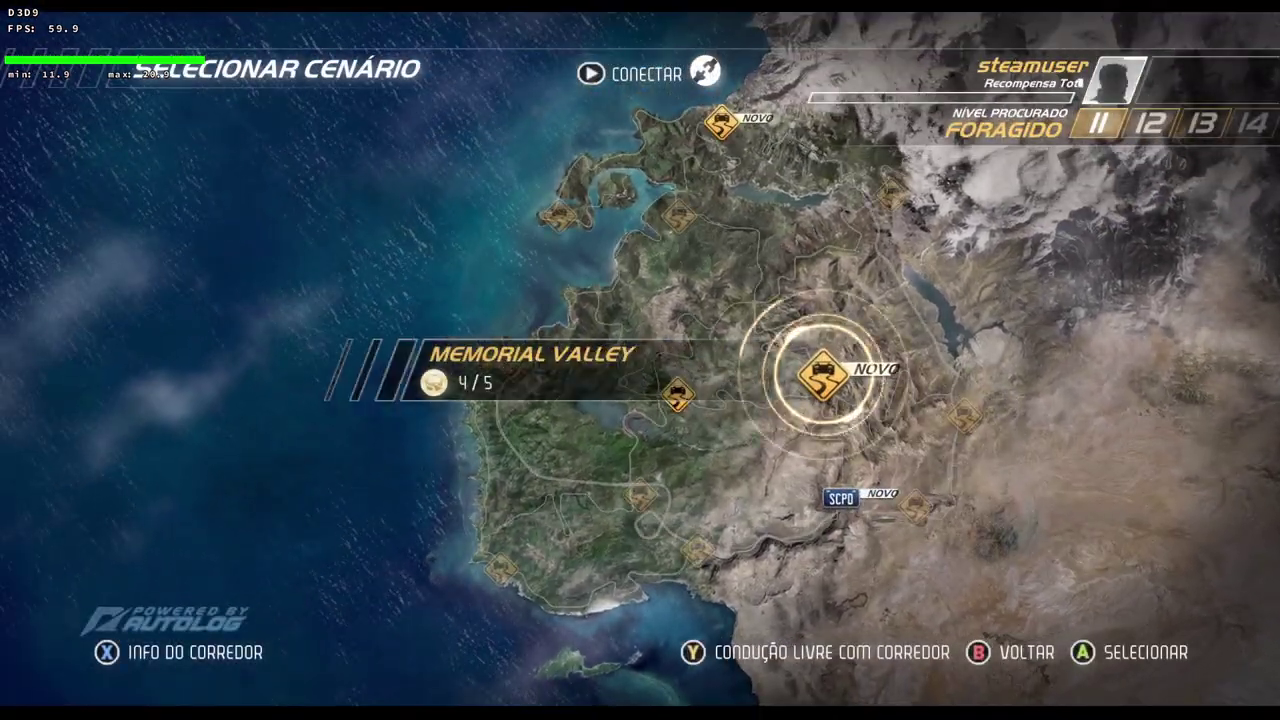
key("Left")
key("Return")
key("Escape")
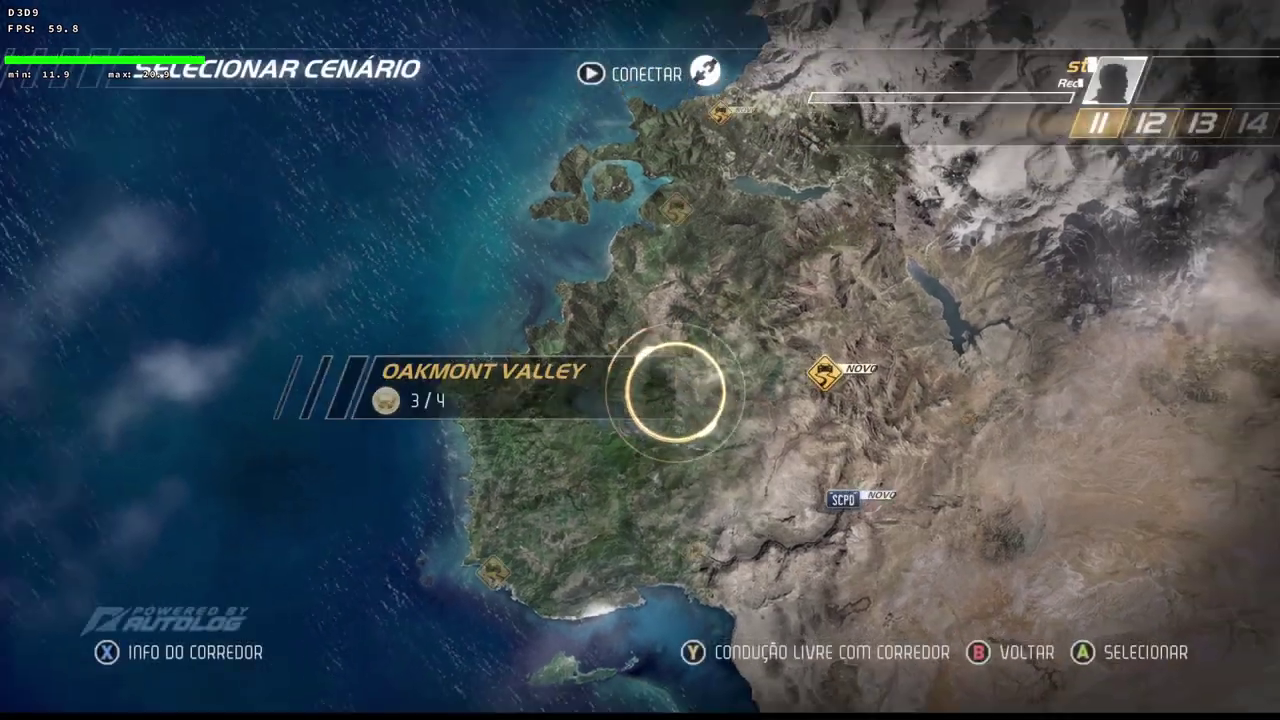
Step: Choose the Hot Pursuit event Contra toda as probabilidades in the Grand Ocean Coast scenario
key("Left")
key("Down")
key("Return")
key("Down")
key("Down")
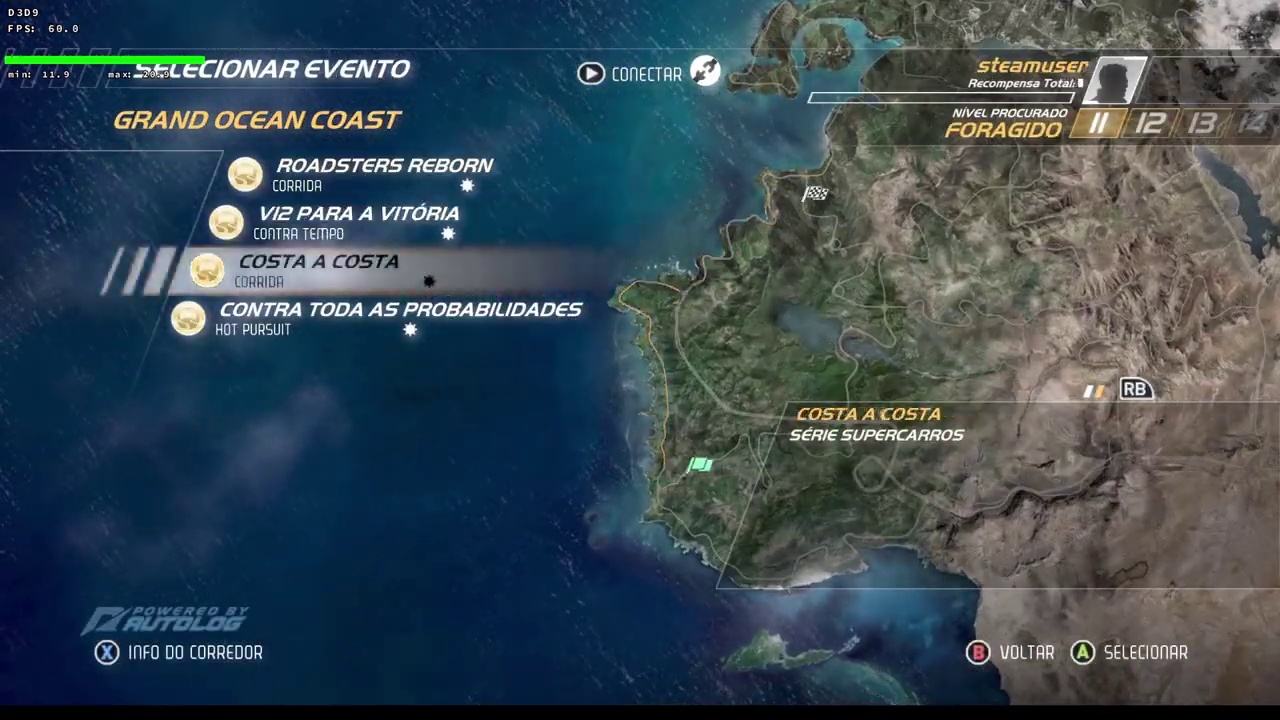
key("Down")
key("Return")
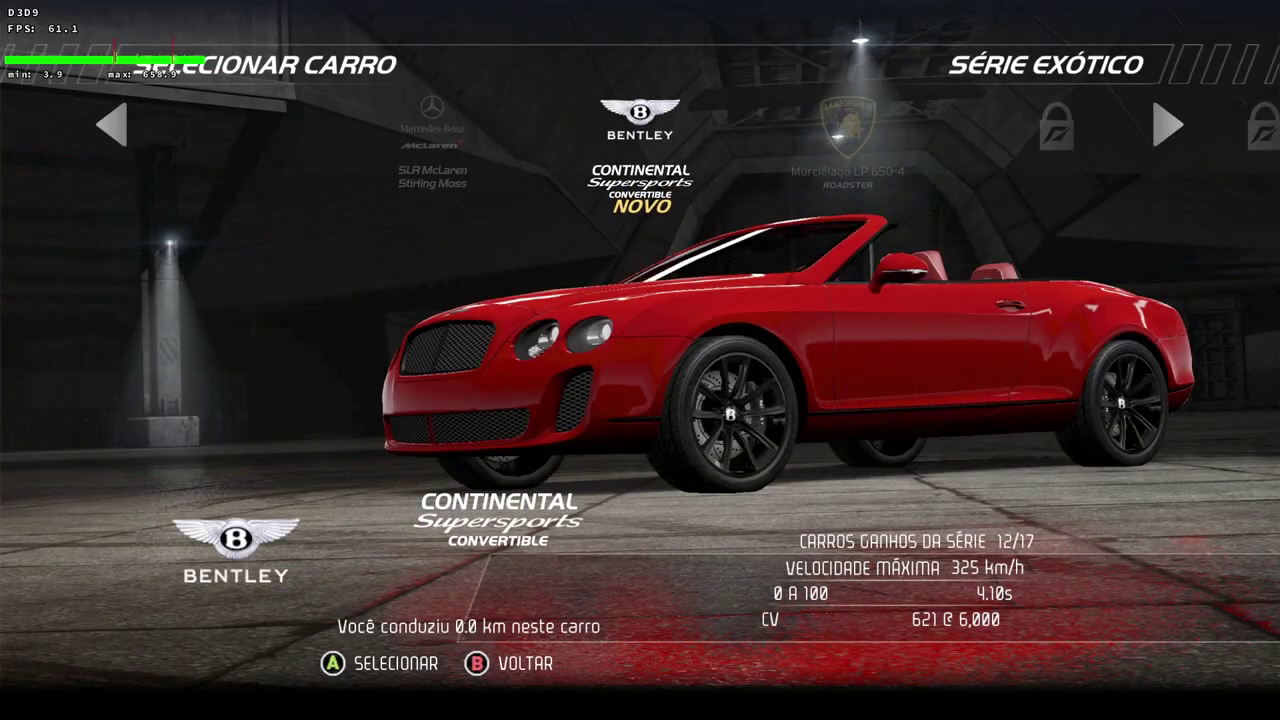
Step: Pick the Lamborghini Murciélago LP 650-4 Roadster, accept its colour and start the race
key("Left")
key("Right")
key("Right")
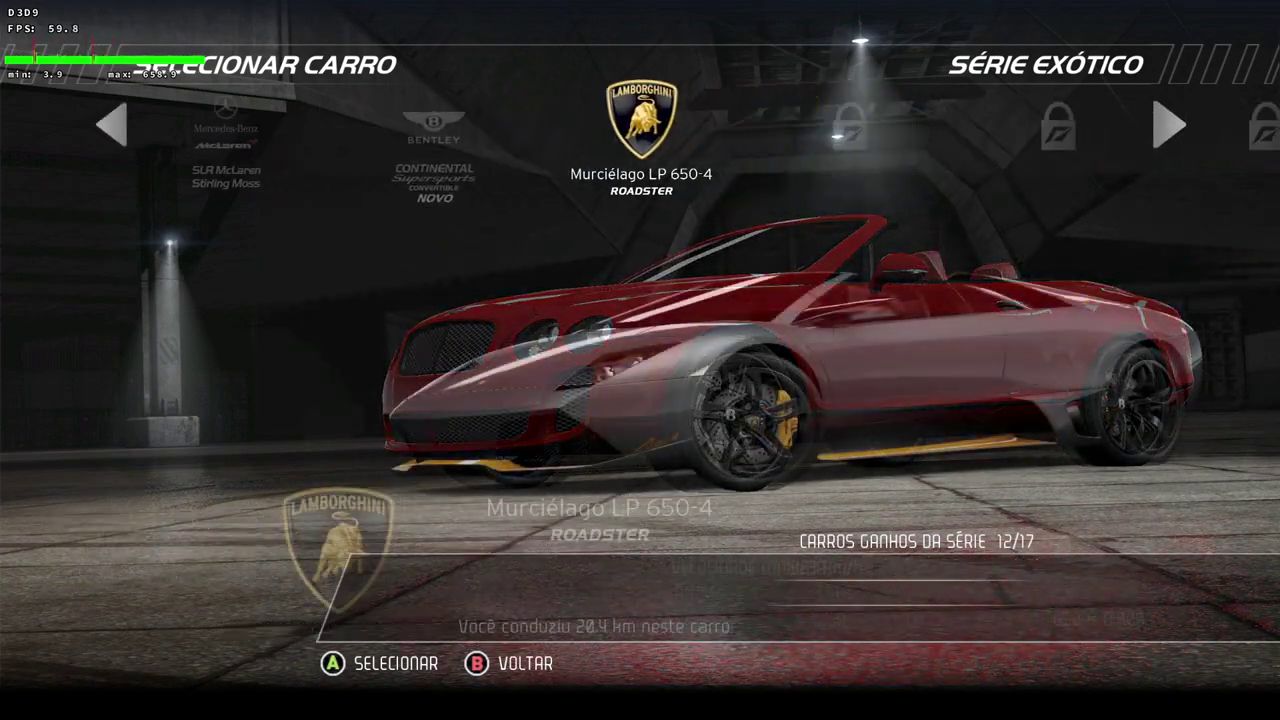
key("Right")
key("Left")
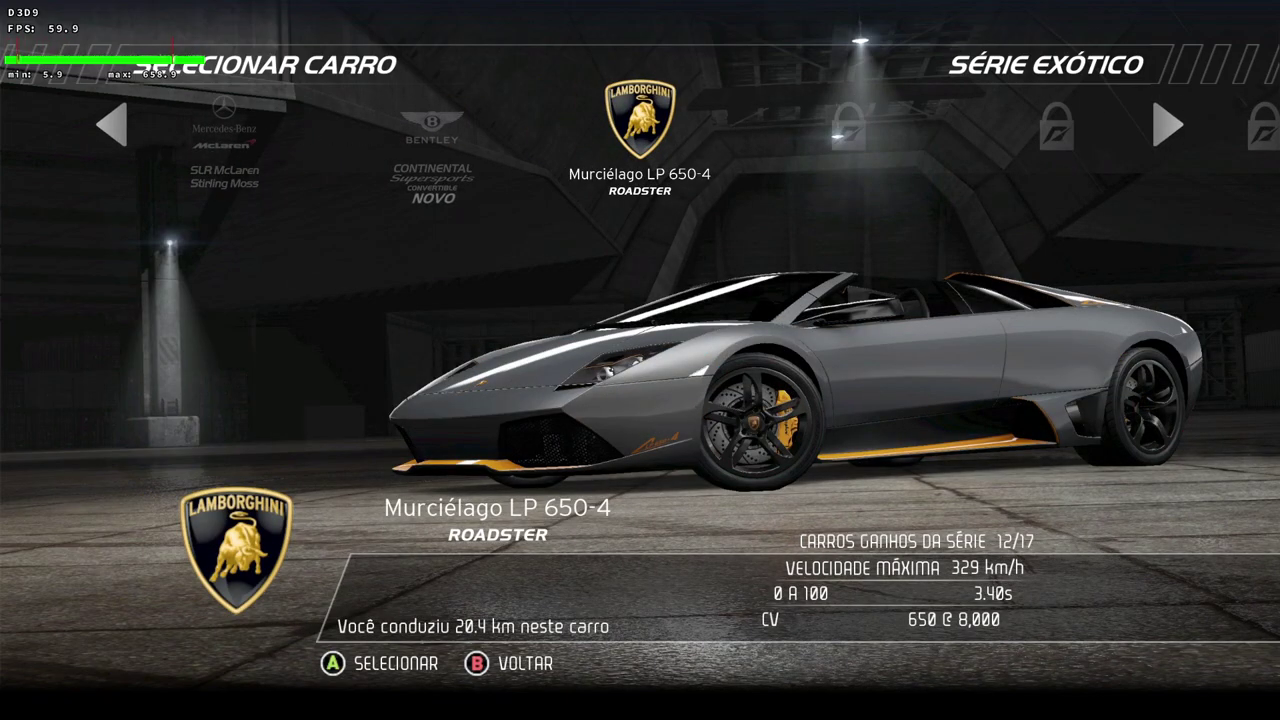
key("Return")
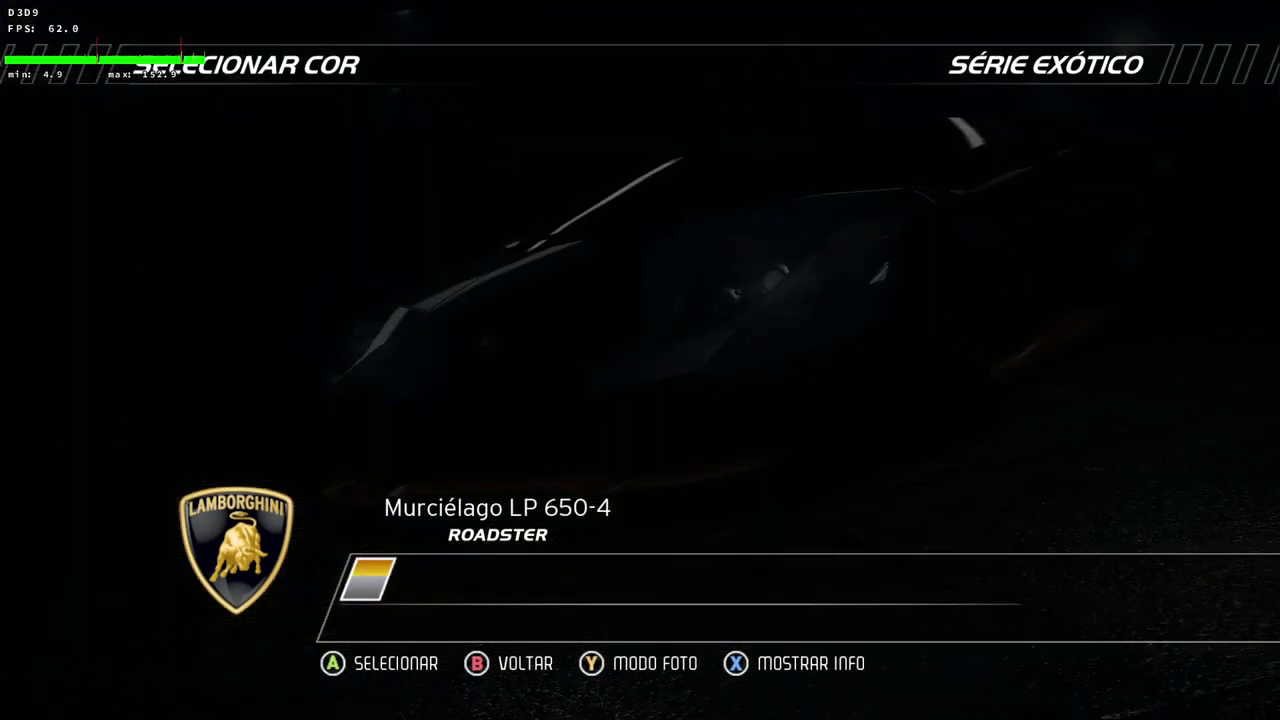
key("Return")
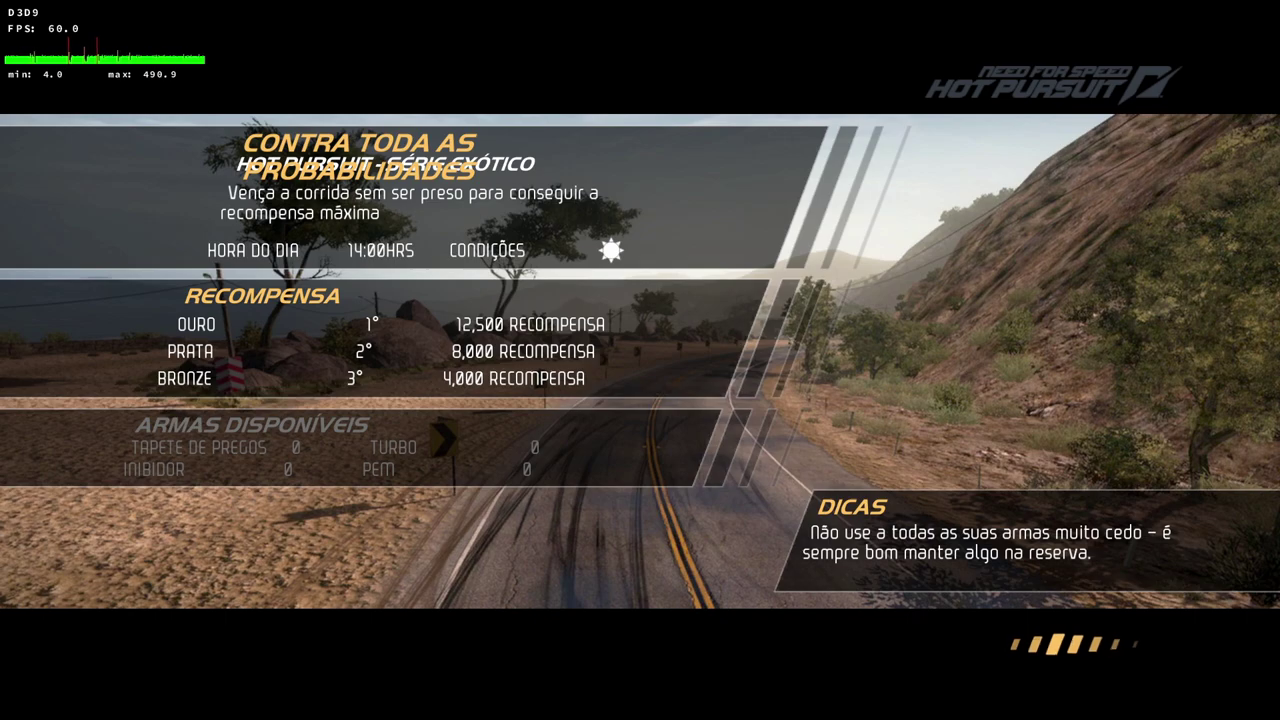
key("Return")
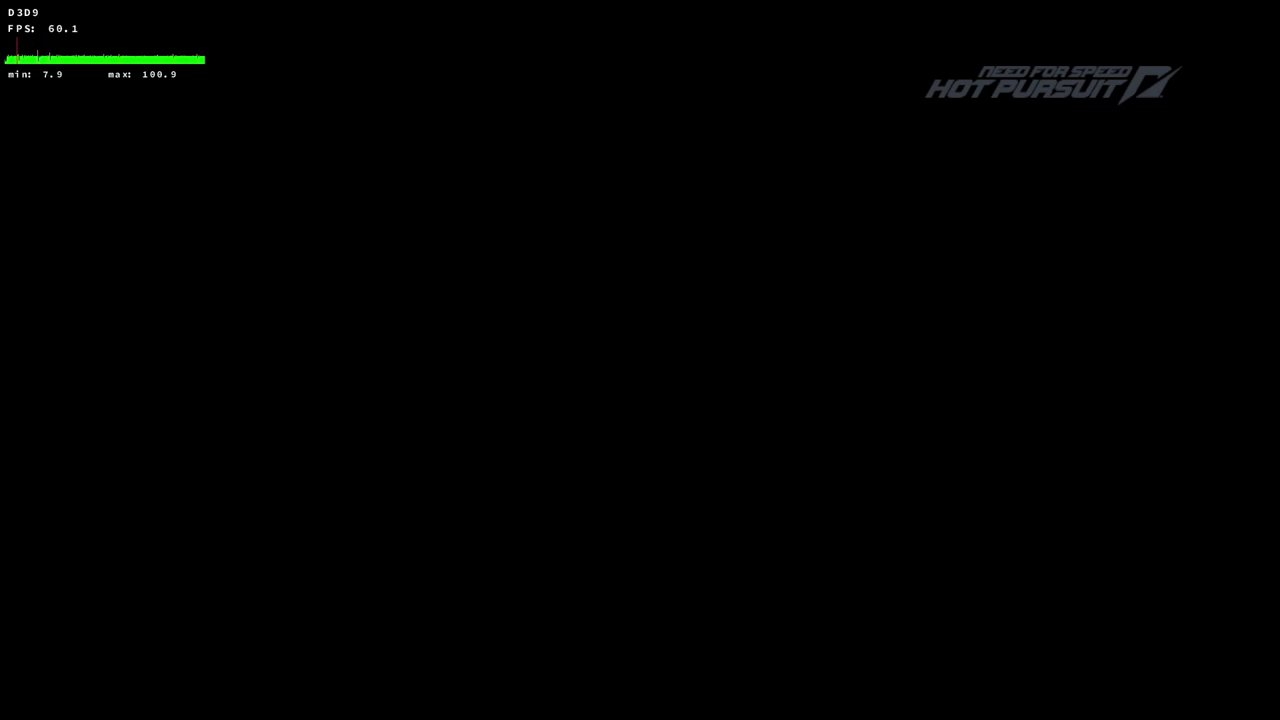